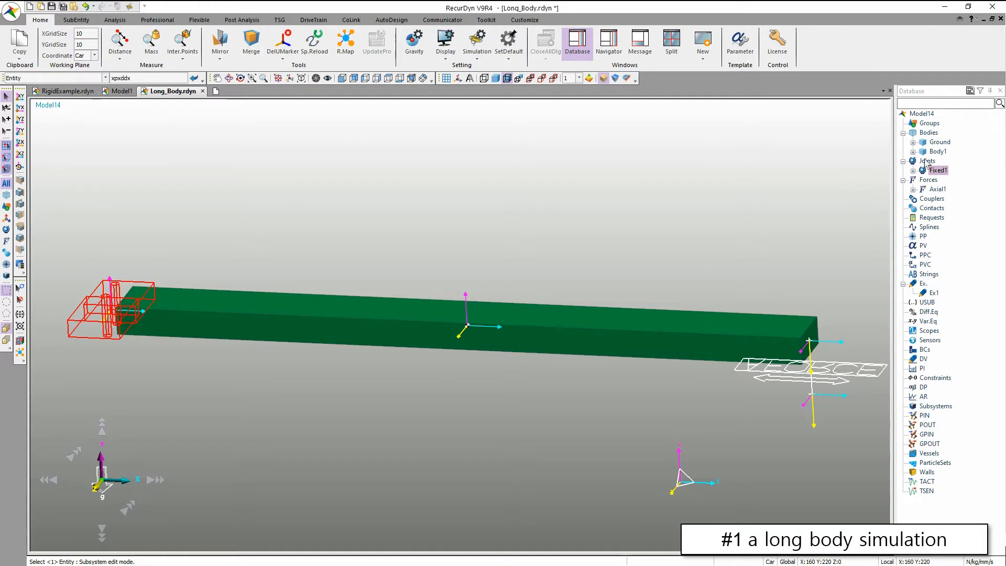
- Run a dynamic/kinematic analysis of the rigid long body with the existing time and step settings
click(867, 370)
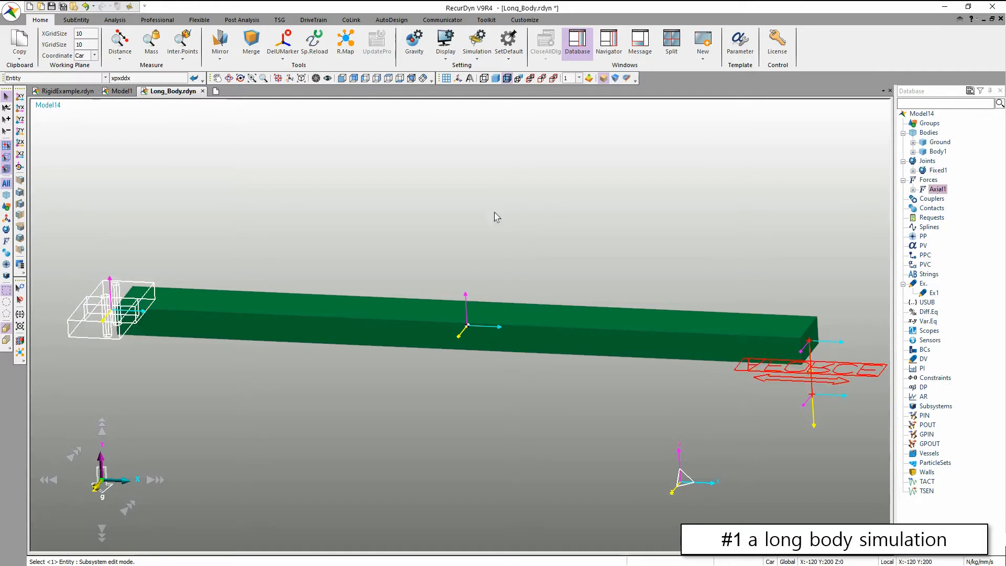
click(440, 210)
click(116, 20)
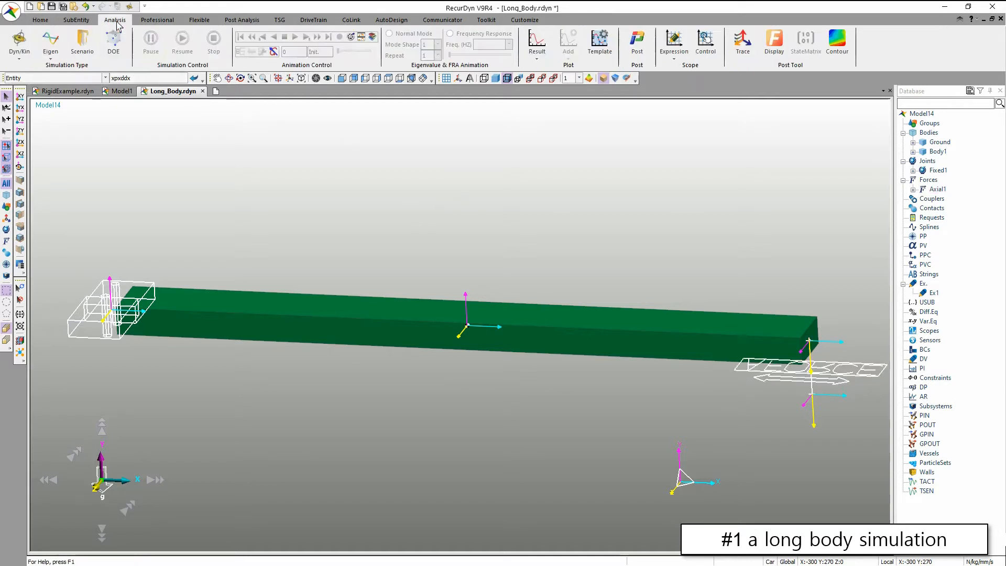
click(19, 42)
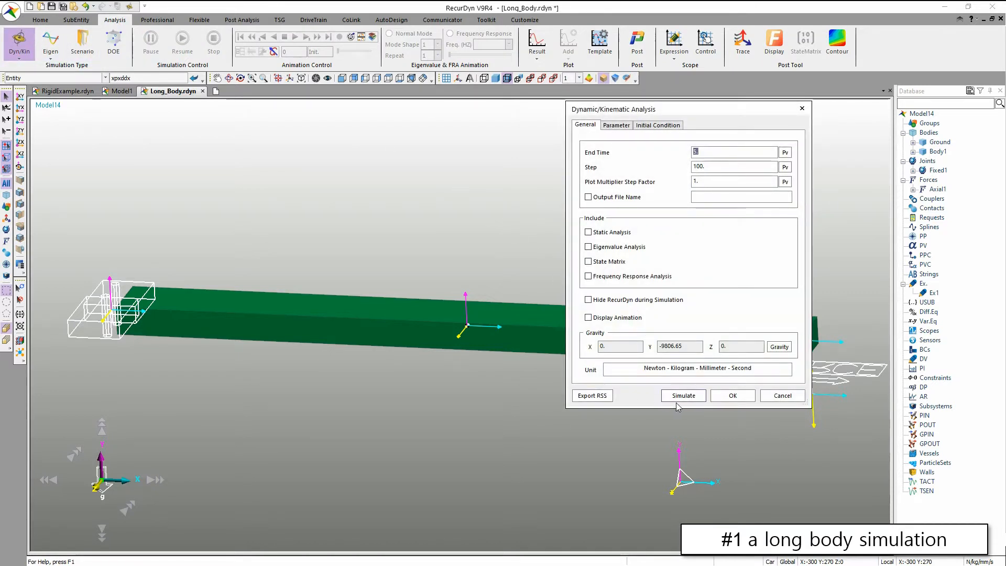
click(681, 397)
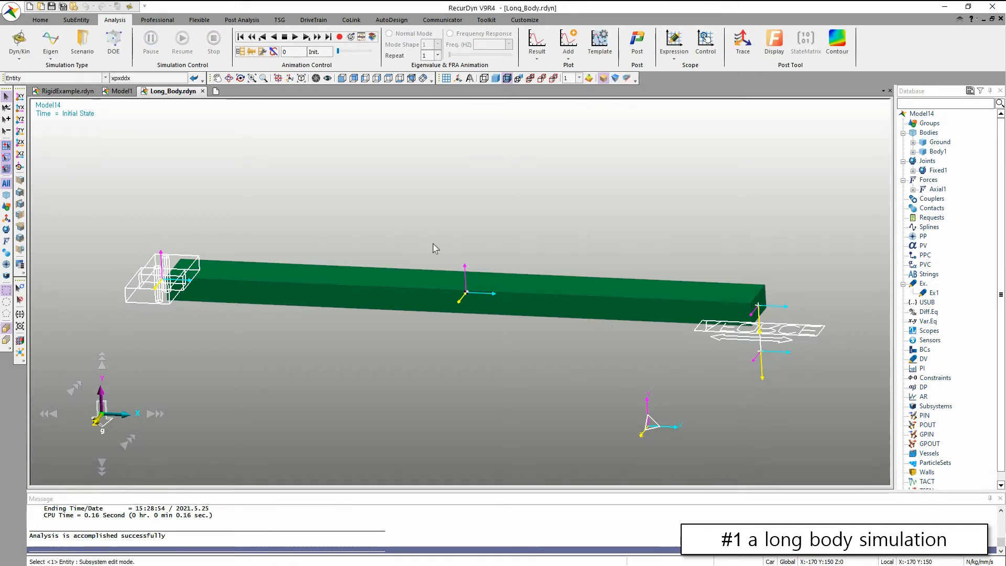
- Play back the rigid body's simulation animation and reset the model to its initial position
click(294, 38)
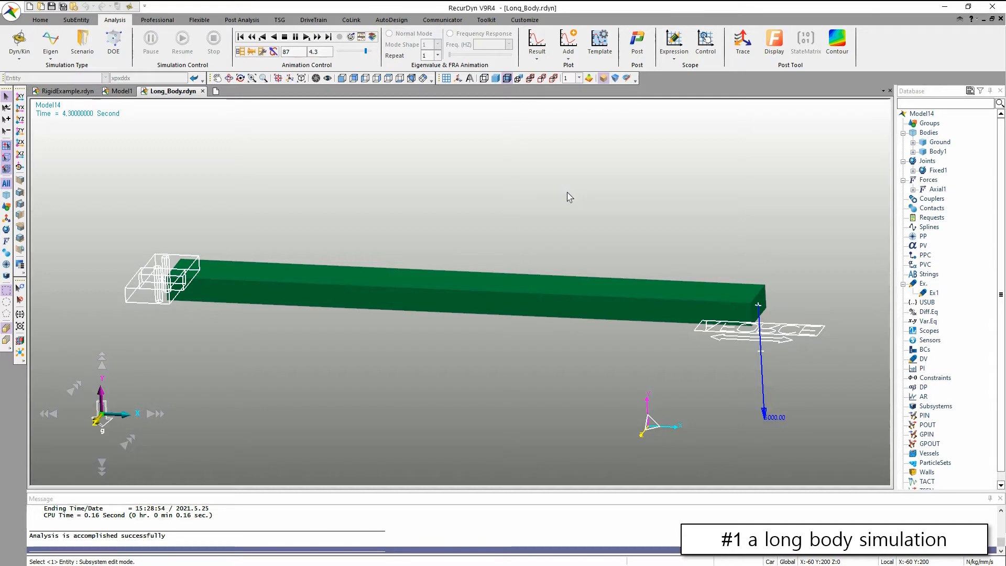
click(596, 204)
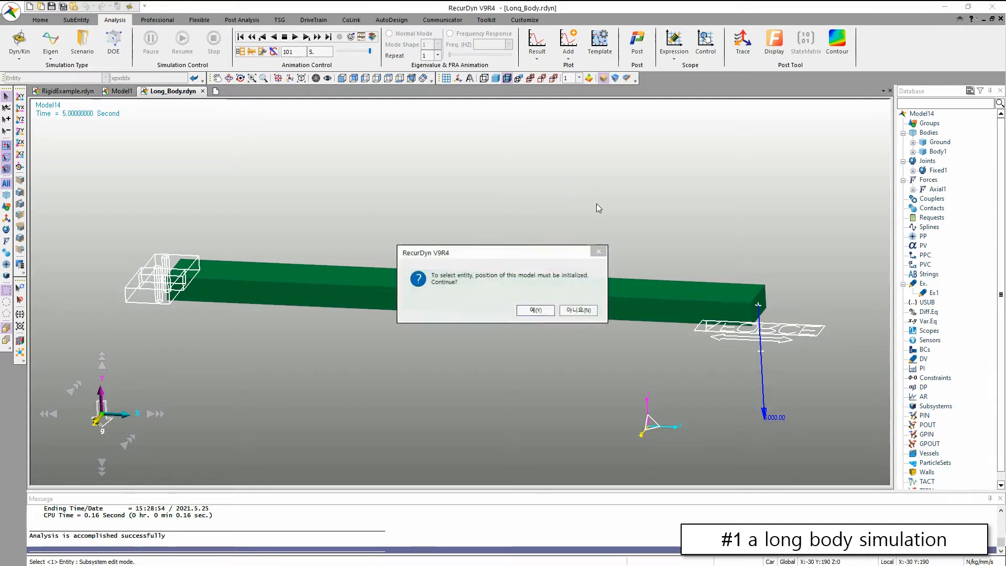
key(Return)
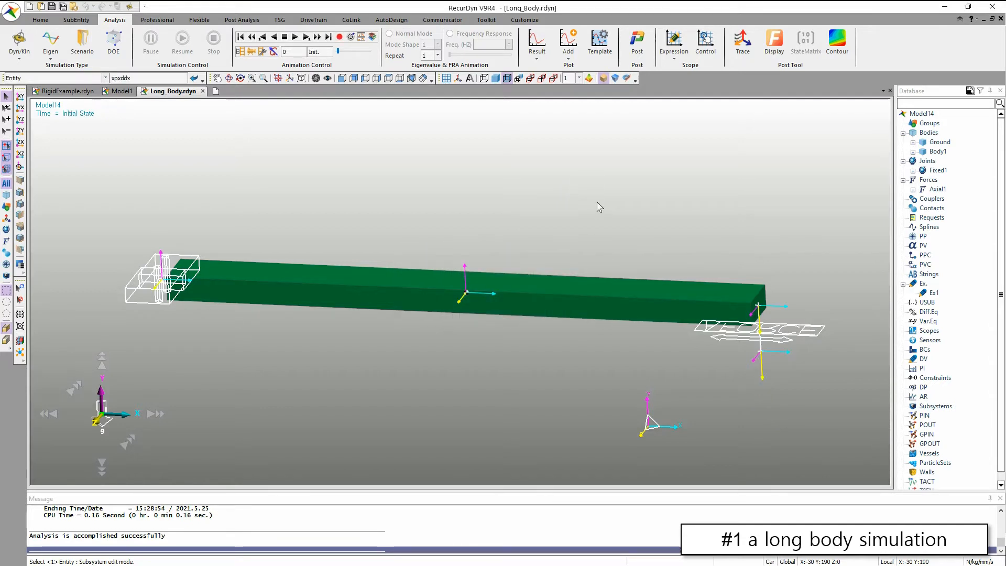
- Convert rigid Body1 to an FFlex body with G-Manager using the Mesh type and Box1 as target geometry
click(199, 21)
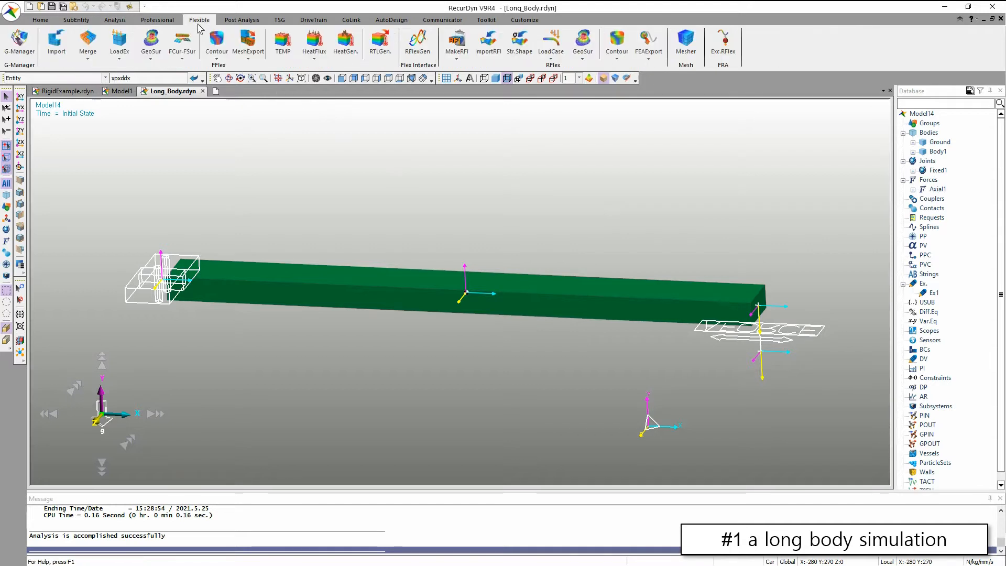
click(19, 42)
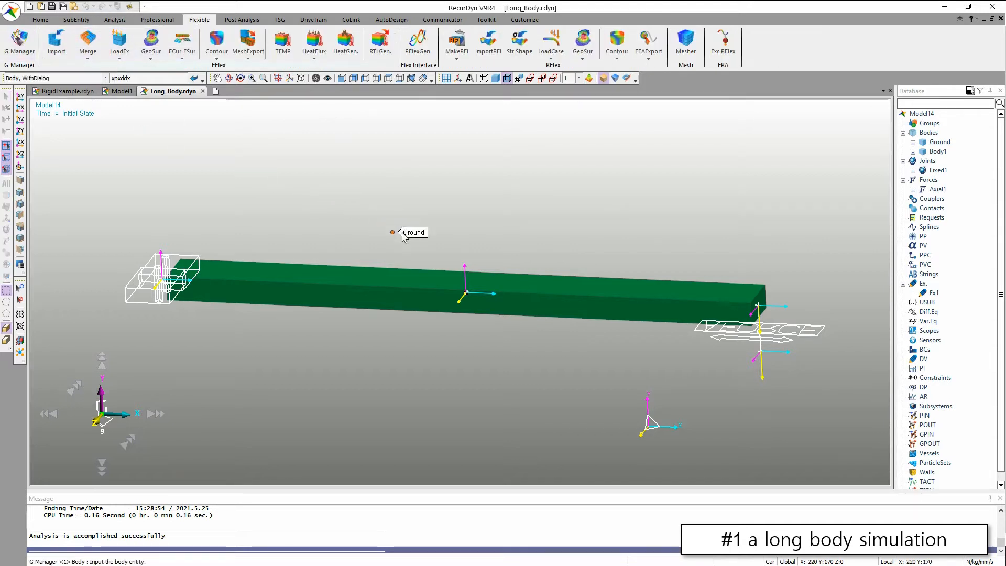
click(427, 293)
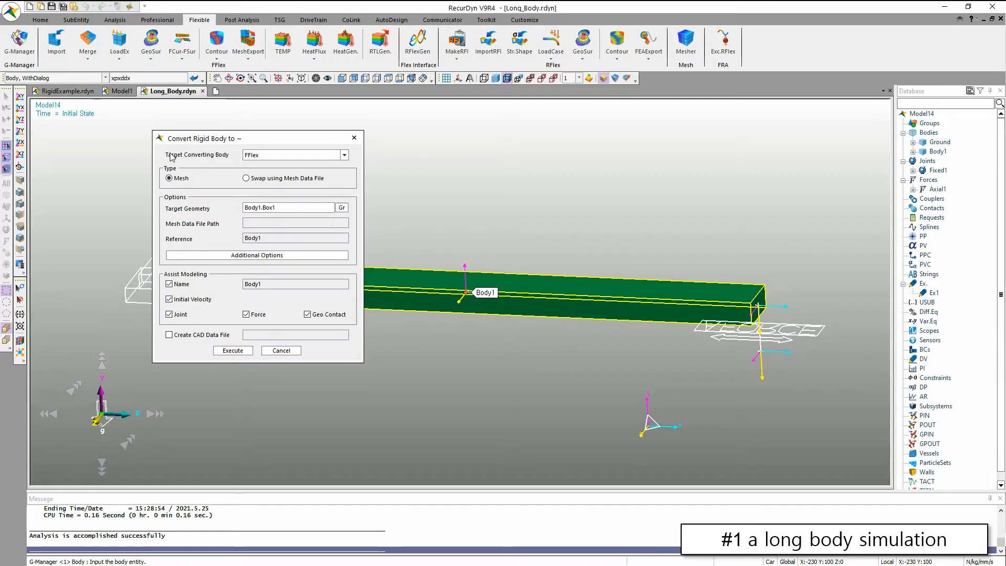
click(244, 351)
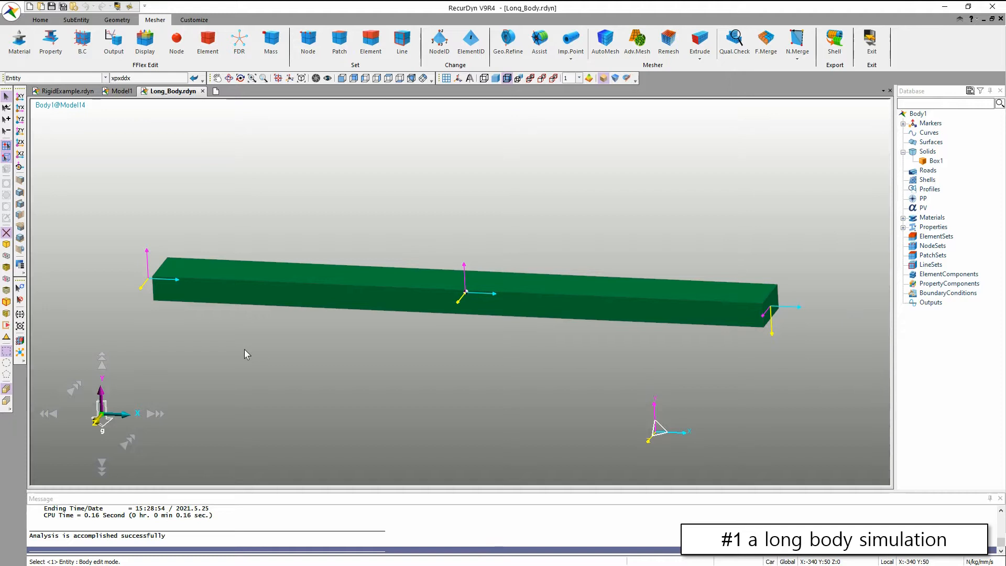
- Auto-mesh Box1 with Solid8(Hexa8) elements at a maximum element size of 10, including assist modeling
scroll(244, 350, up, 3)
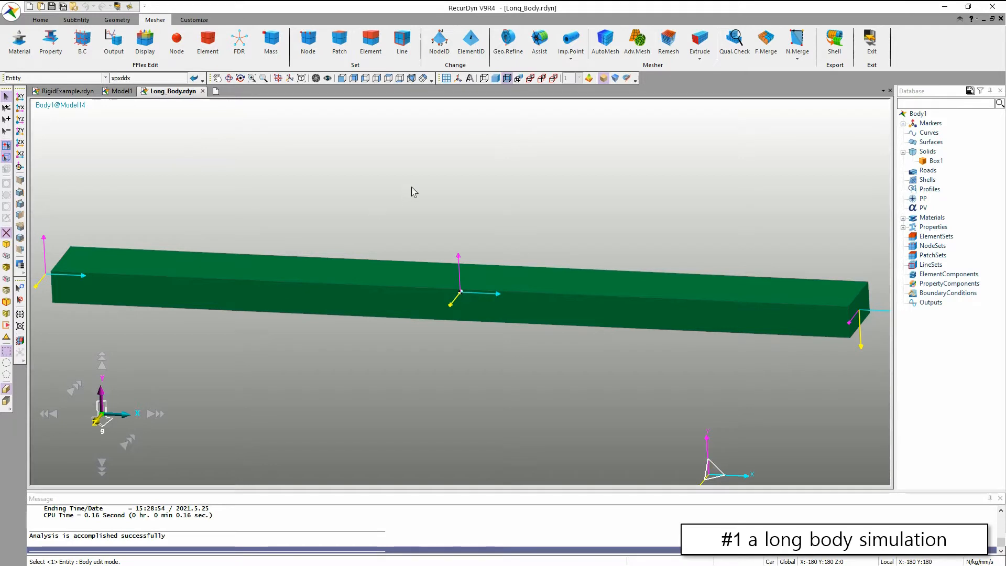
click(606, 43)
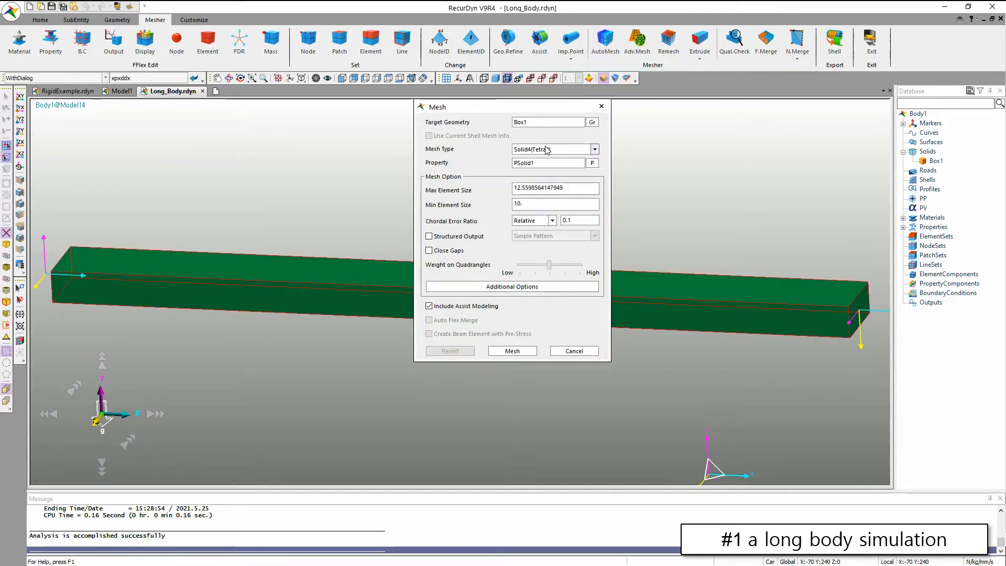
click(547, 150)
click(541, 193)
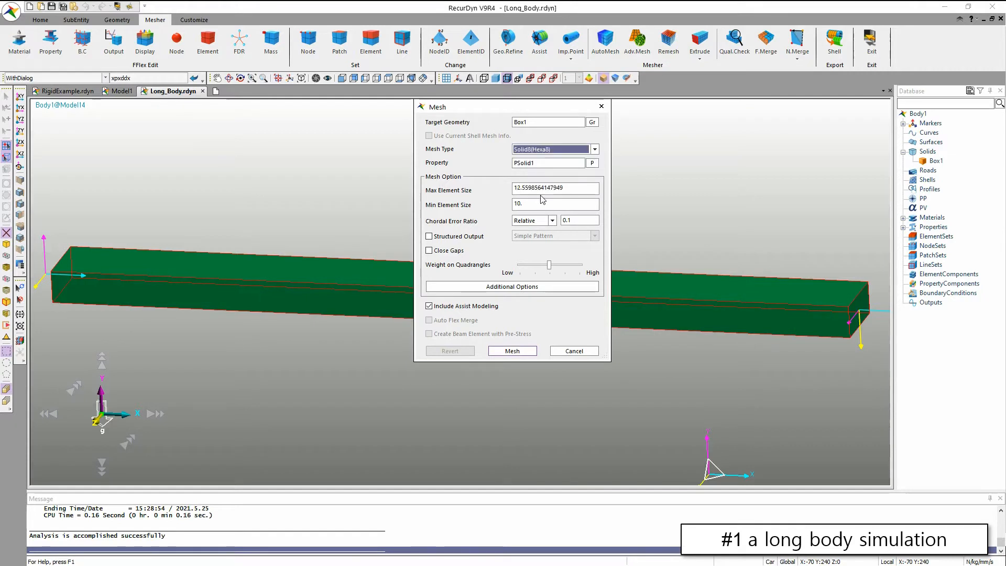
text(10)
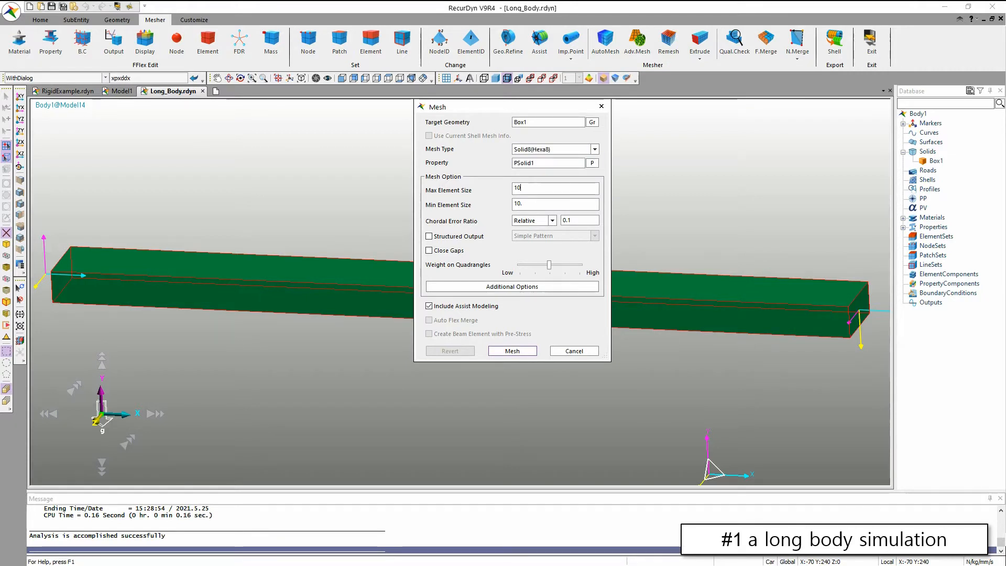
click(512, 351)
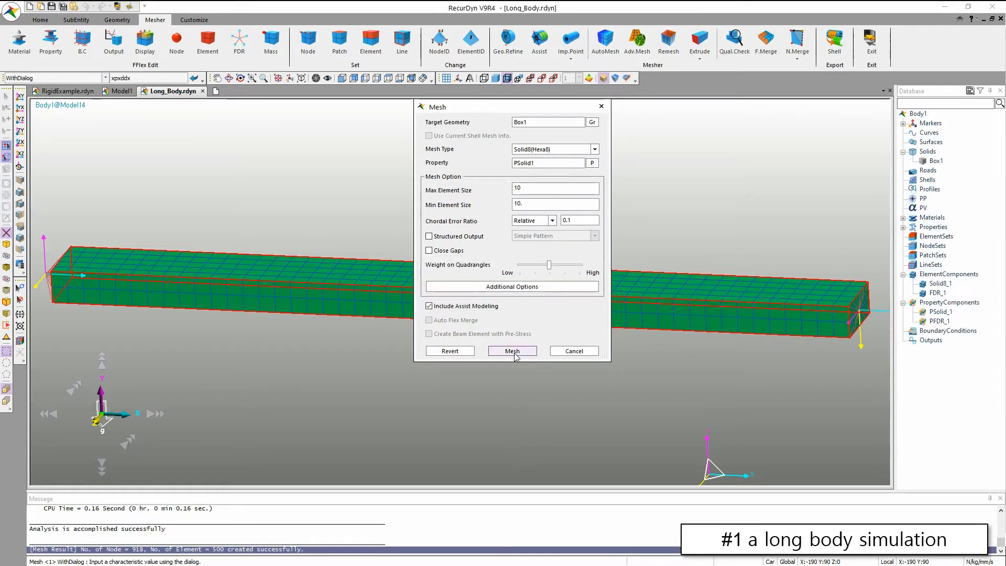
click(582, 351)
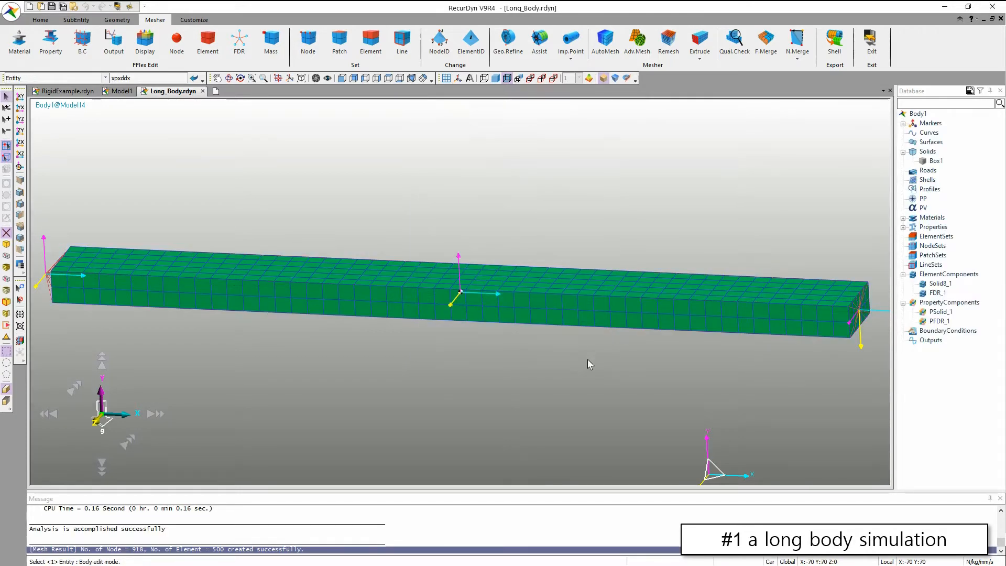
- Inspect the FDR element linking the mesh nodes to the marker at the beam's fixed end
key(r)
drag(498, 338, 660, 319)
key(w)
drag(45, 243, 132, 329)
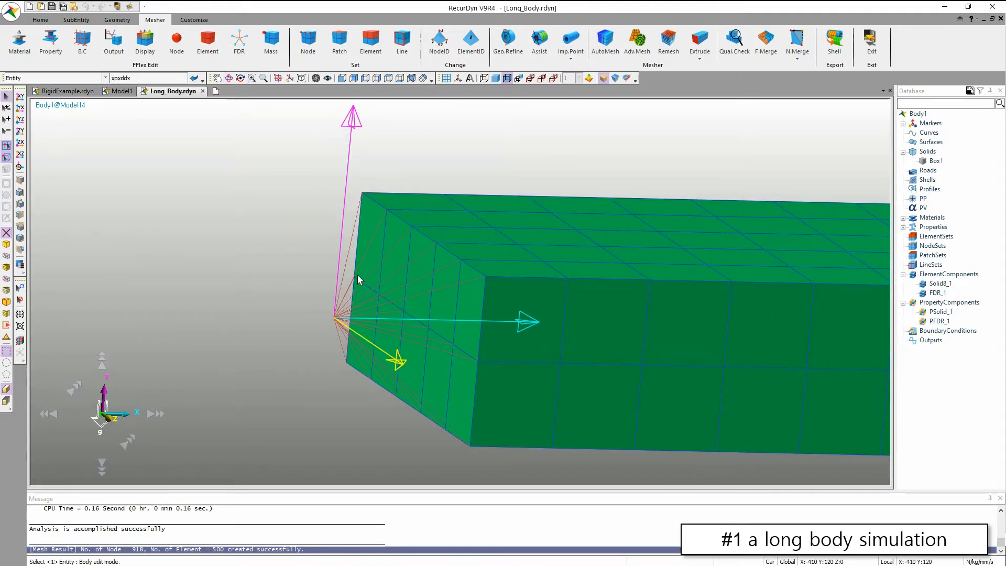
click(7, 244)
click(339, 303)
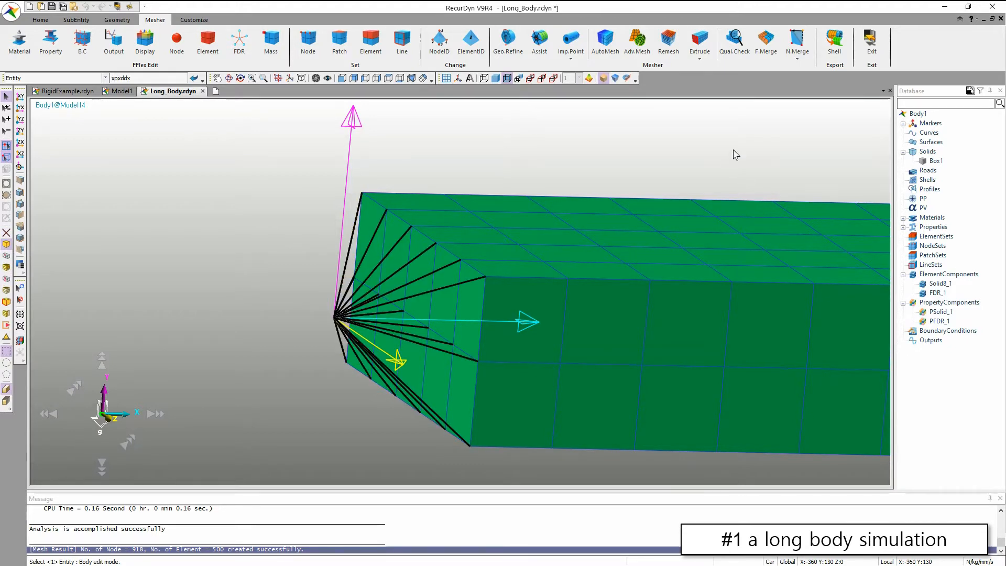
key(f)
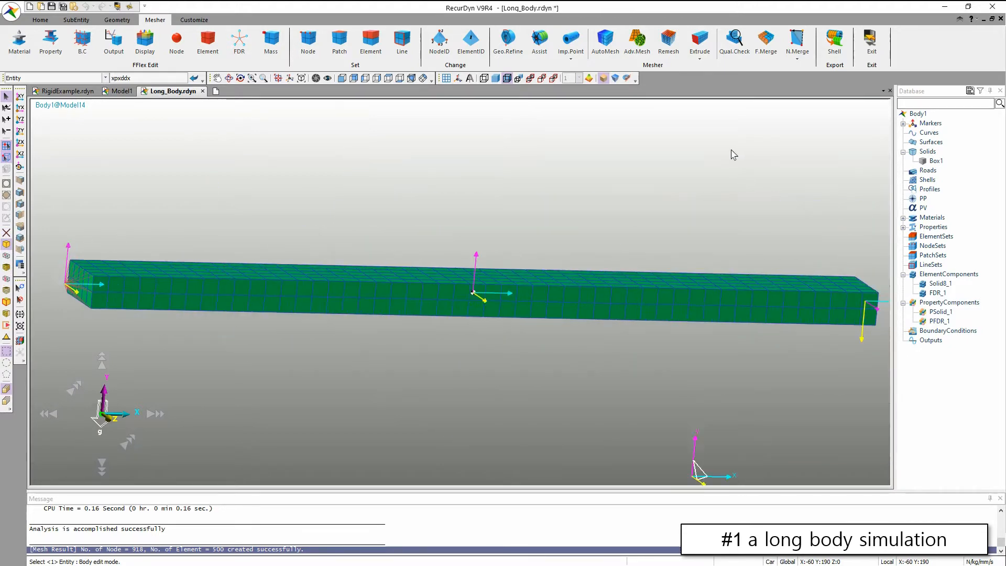
- Inspect the FDR element and its nodes at the beam's loaded end
key(r)
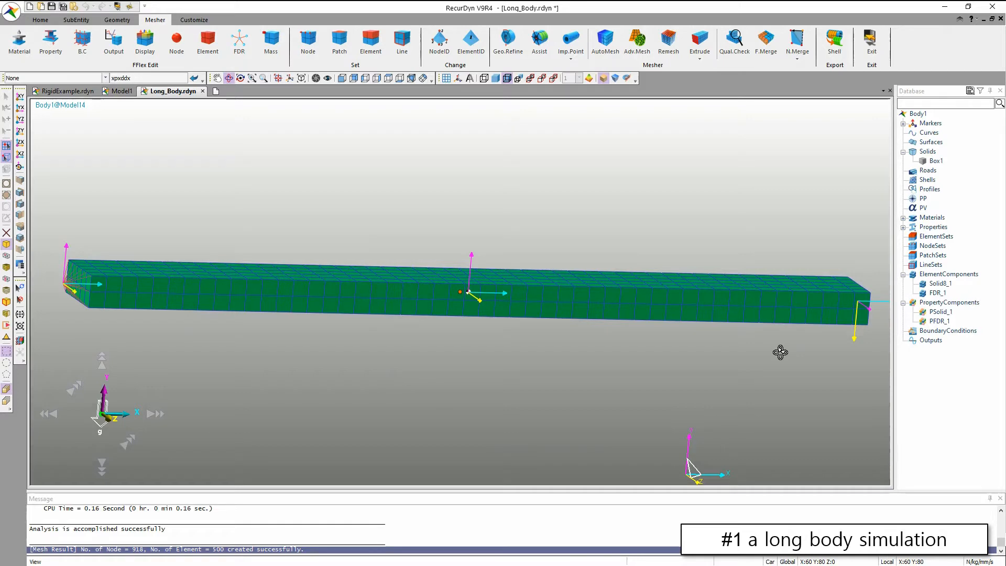
drag(780, 352, 564, 382)
key(w)
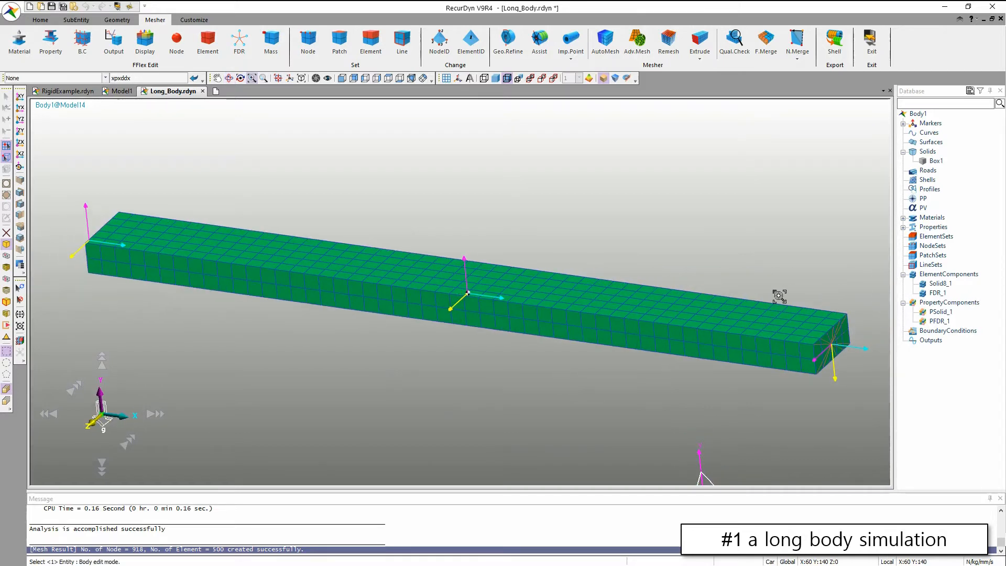
drag(773, 291, 866, 384)
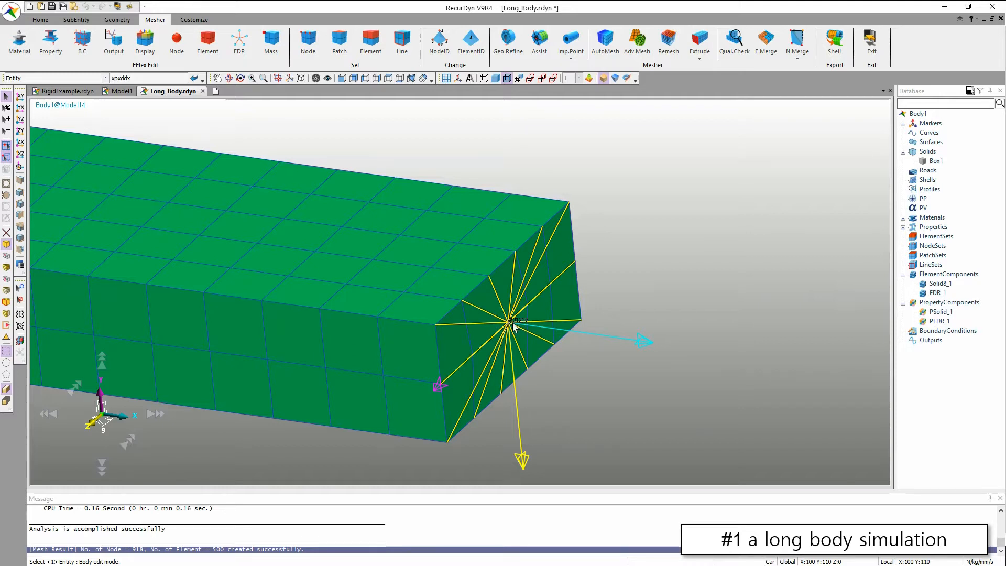
click(513, 326)
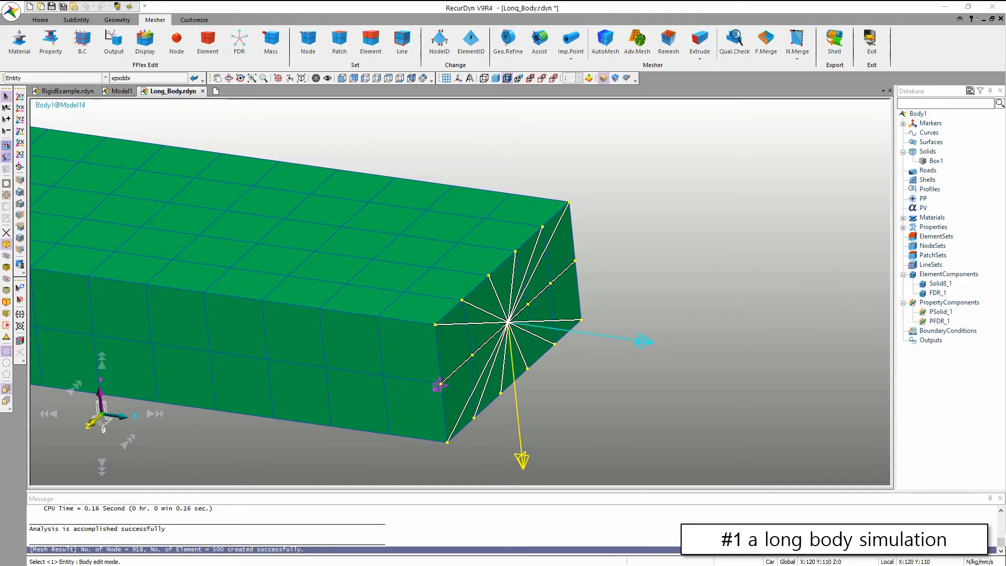
click(776, 216)
key(f)
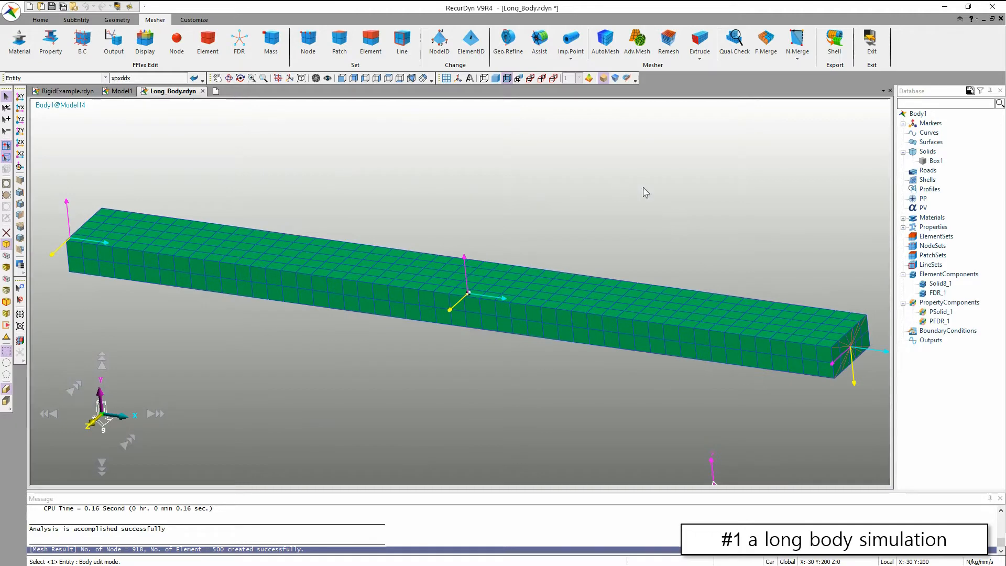
- Exit the meshed body's edit mode and return to the full model for analysis
right_click(675, 167)
click(688, 166)
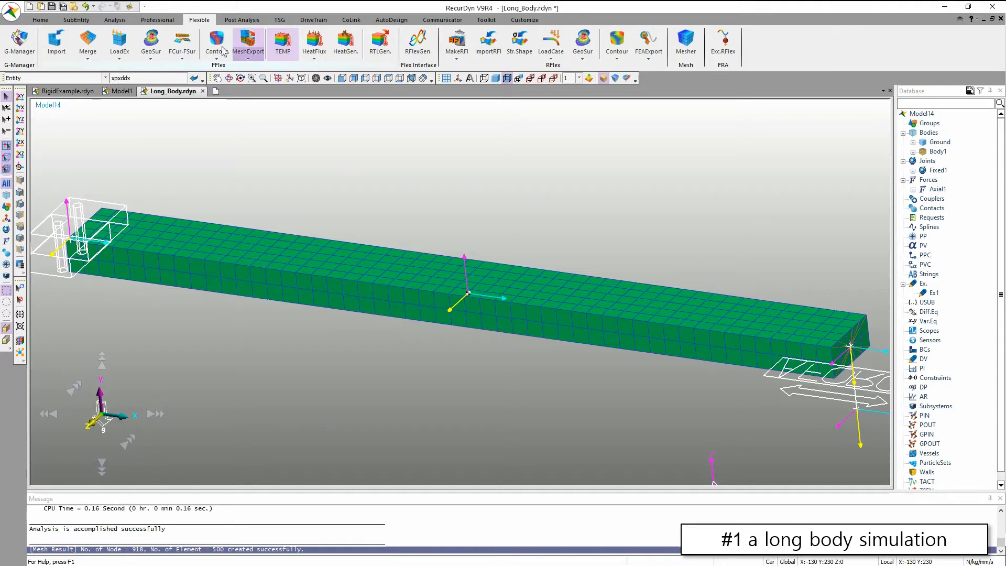
click(114, 20)
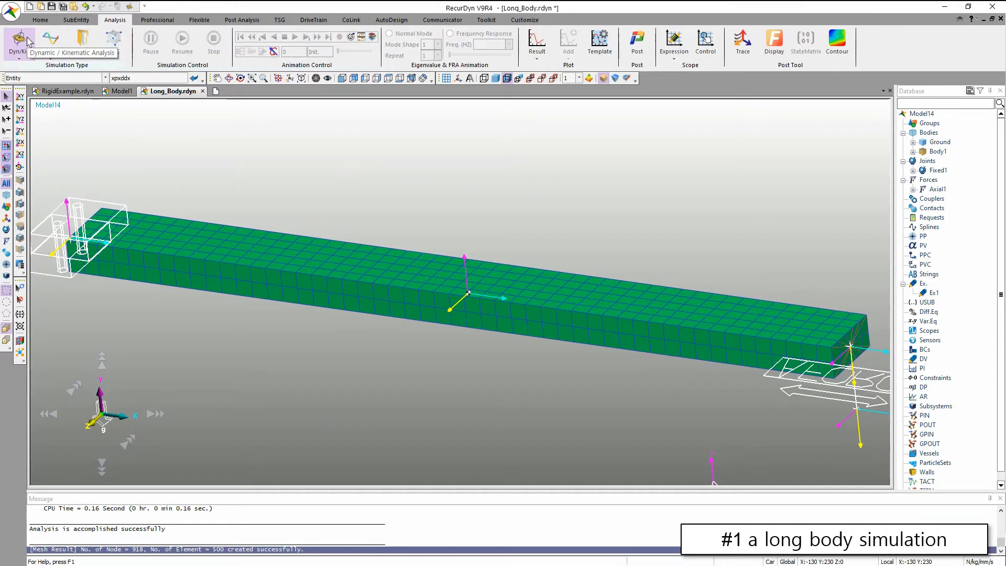
- Examine how the fixed joint attaches to the FDR element at the beam's fixed end
key(r)
drag(186, 195, 445, 315)
key(s)
drag(38, 224, 127, 292)
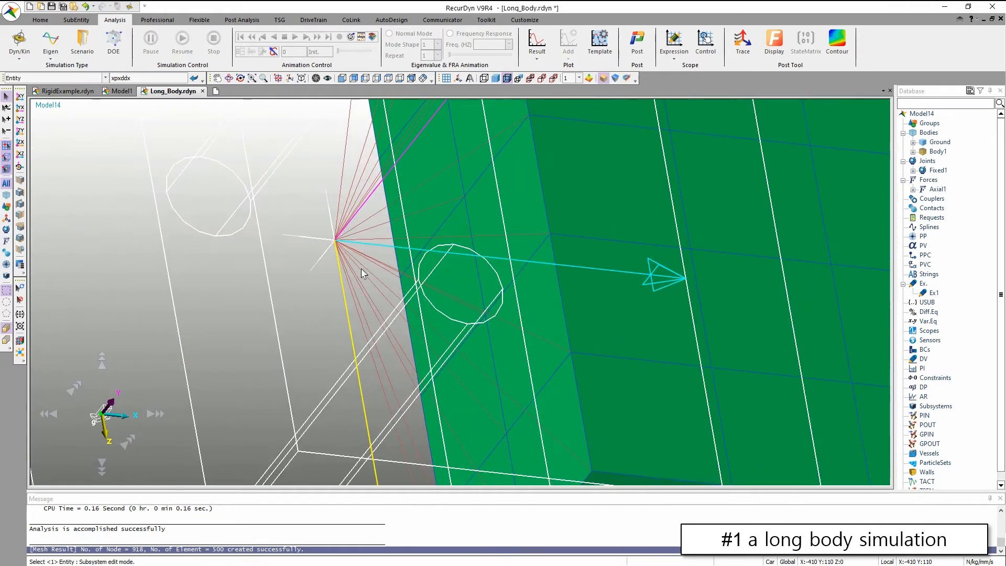
scroll(362, 266, down, 3)
drag(244, 237, 320, 293)
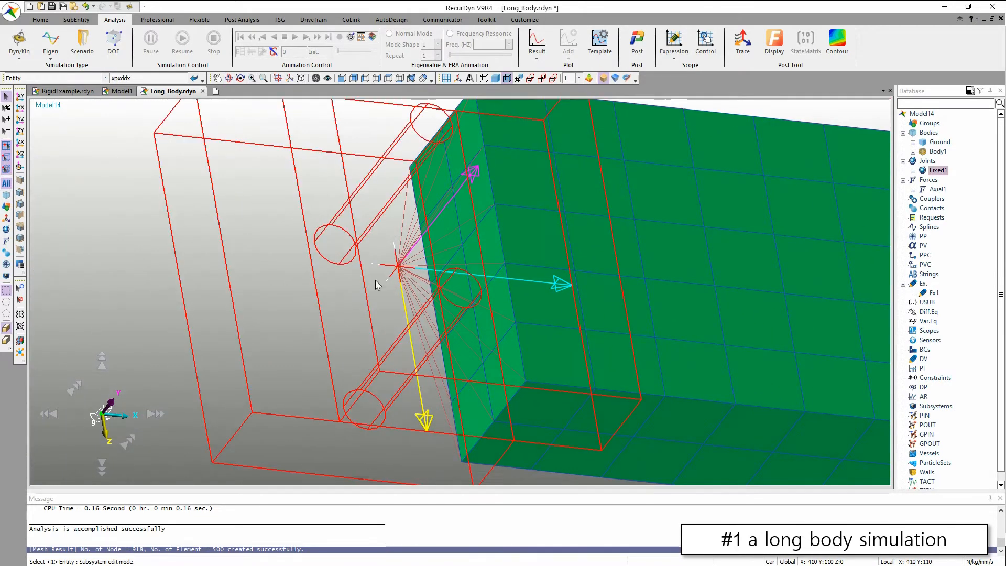
key(f)
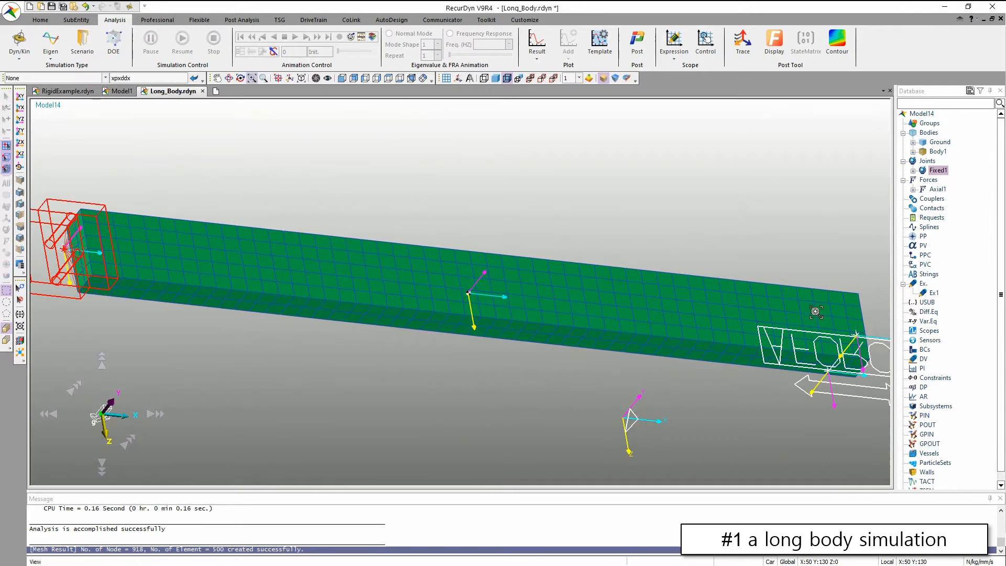
- Examine how the axial force attaches to the FDR element at the beam's loaded end
drag(807, 278, 891, 394)
scroll(608, 314, down, 4)
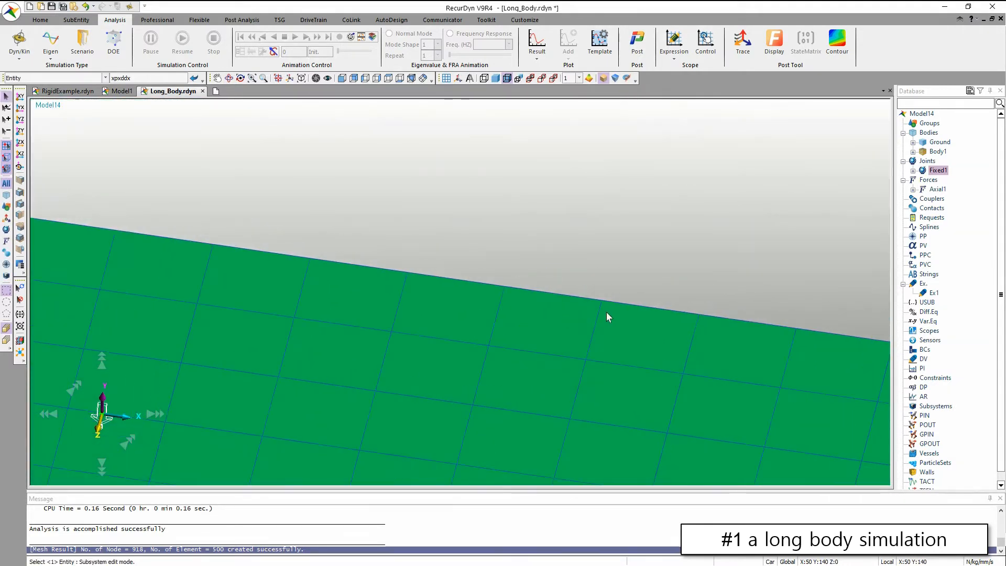
scroll(658, 320, down, 3)
key(w)
drag(518, 312, 630, 394)
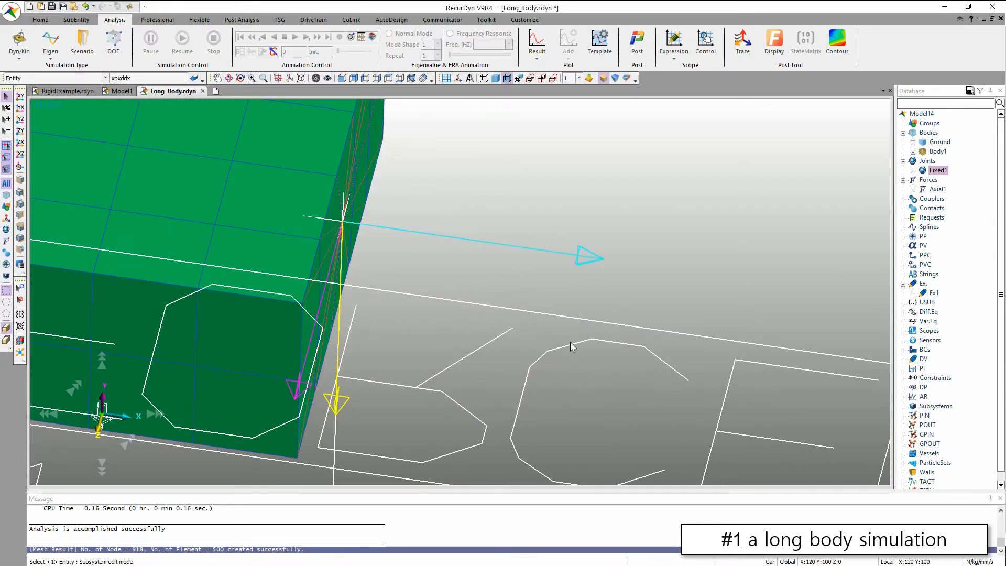
scroll(426, 278, up, 1)
click(487, 354)
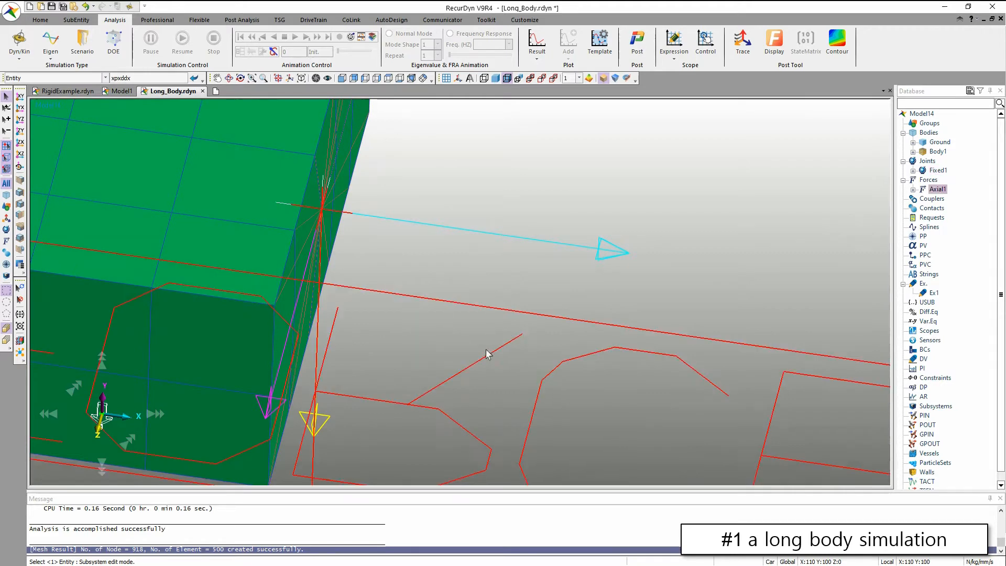
- Run a dynamic/kinematic analysis of the meshed flexible body with the existing settings
click(432, 137)
key(f)
click(19, 42)
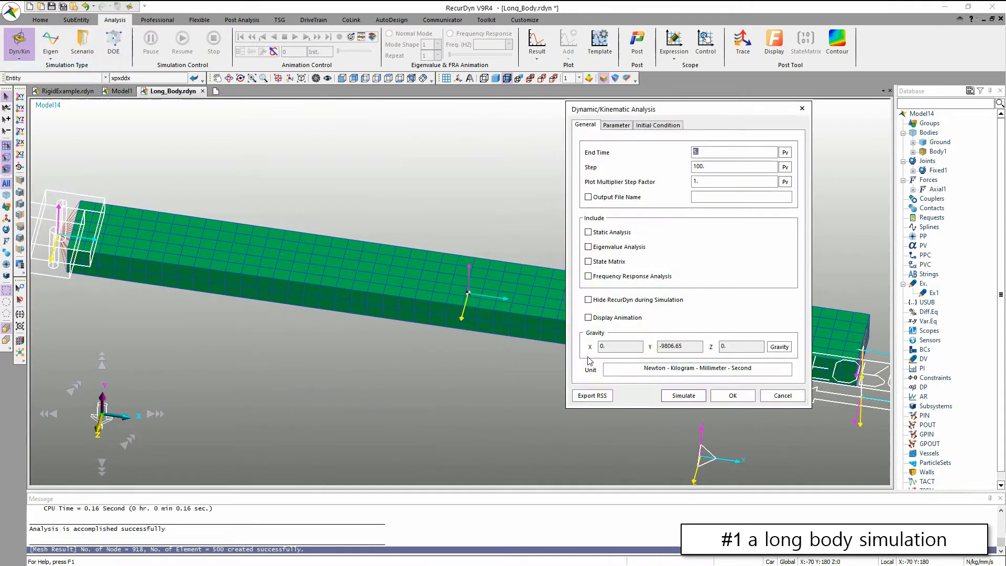
click(679, 396)
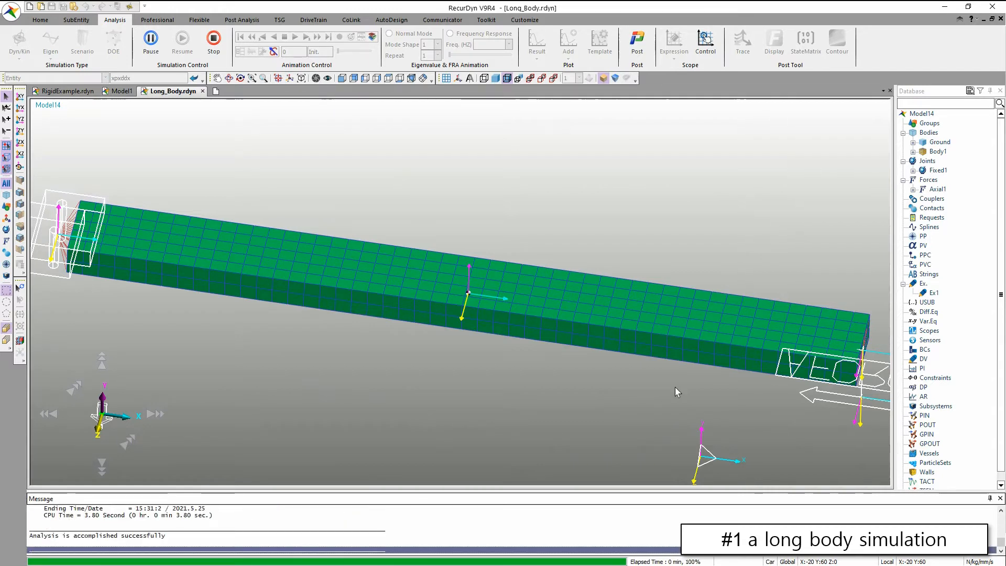
- Play the animation of the flexible beam's bending in the front view, then return it to the initial state
click(417, 234)
key(x)
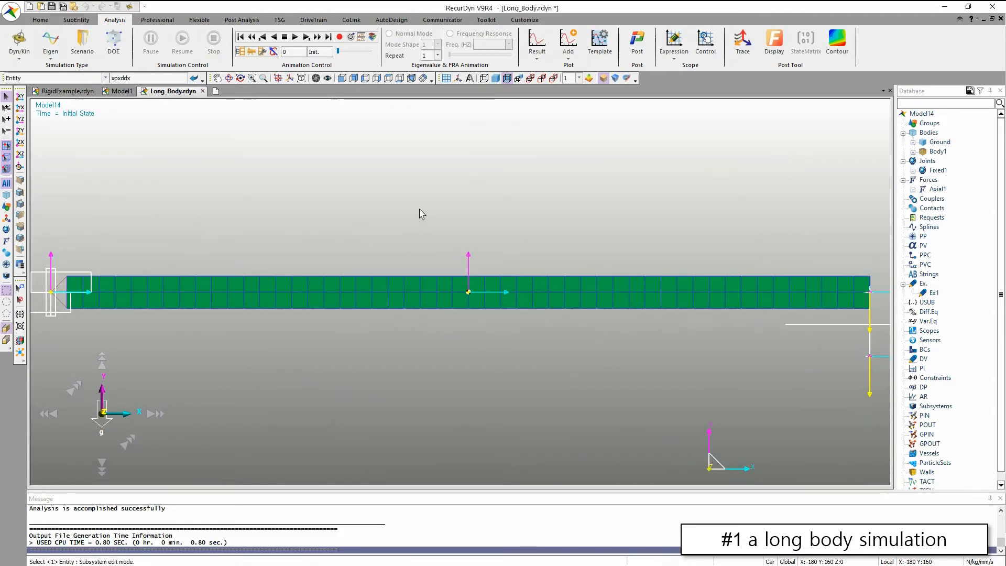
scroll(376, 176, down, 1)
click(294, 38)
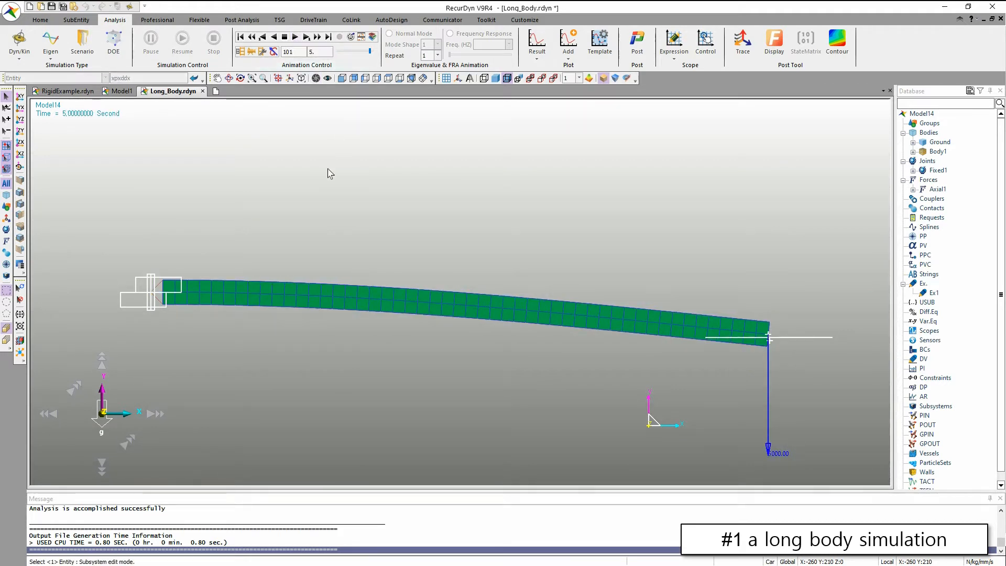
click(309, 158)
key(Return)
- Calculate the min/max range for Body1's SMISES stress contour, apply the contour, and play the animation
click(198, 20)
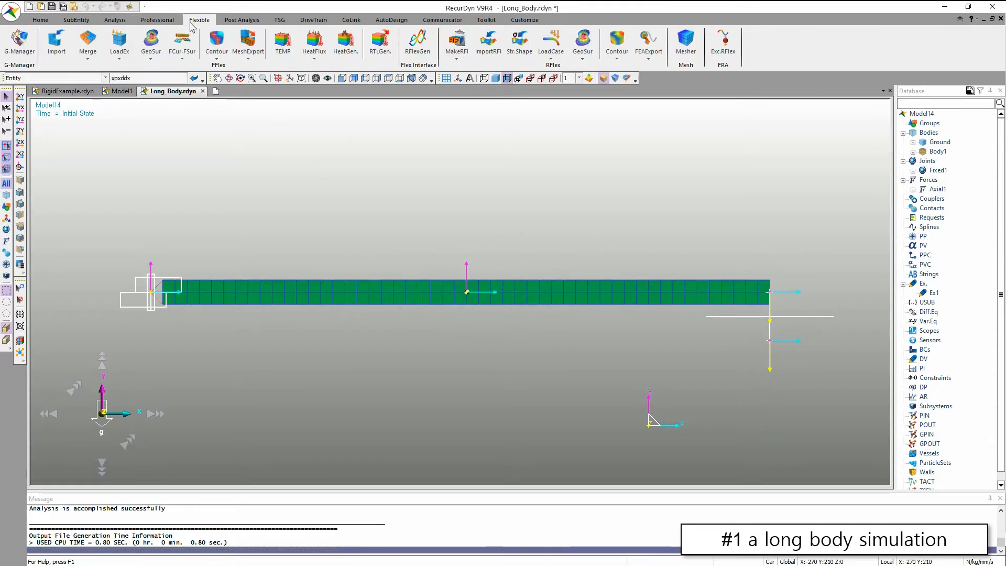
click(215, 42)
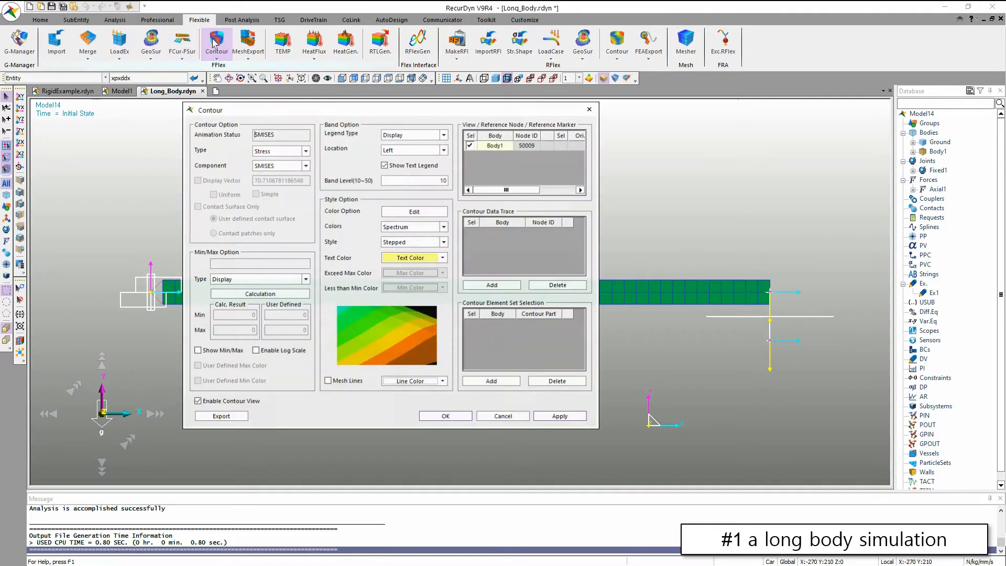
click(279, 295)
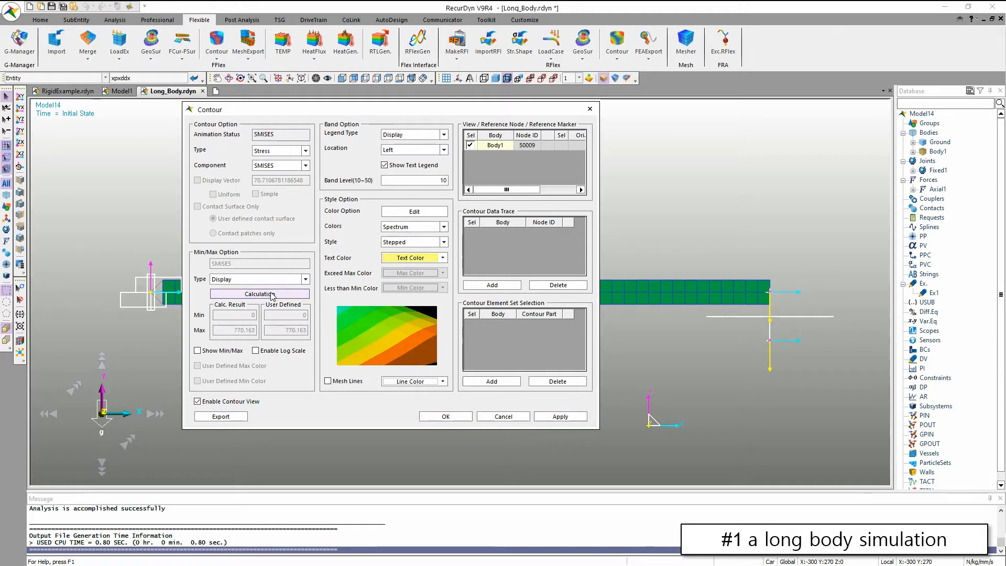
click(426, 414)
click(115, 20)
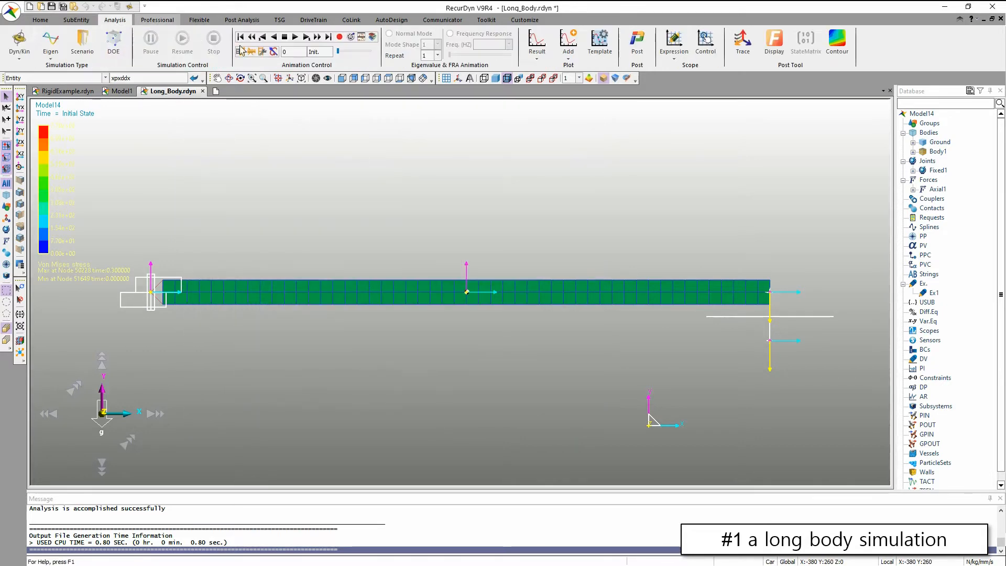
click(296, 37)
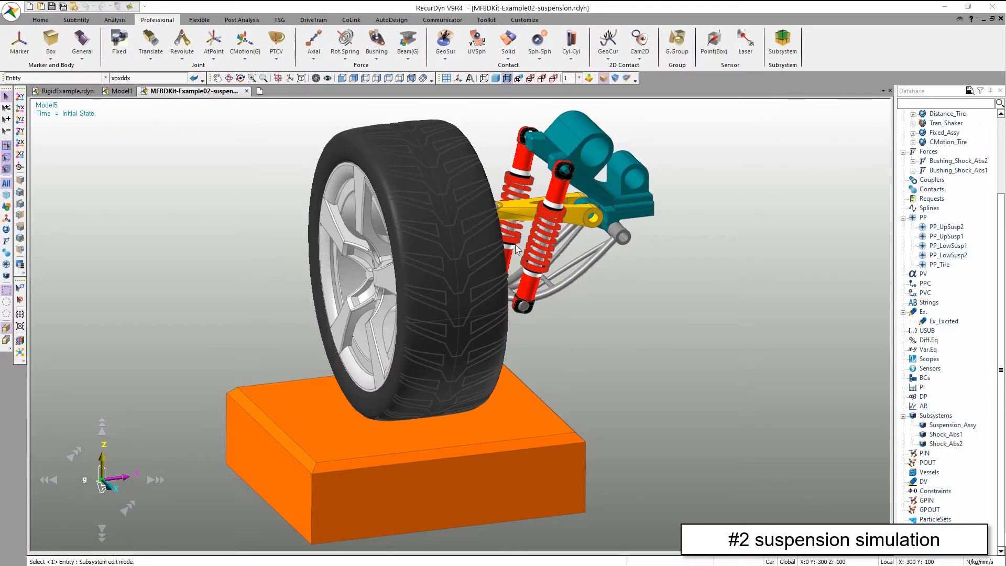
- Enter the Suspension_Assy subsystem and convert the yellow upper control arm (UCA) to an FFlex body using the Mesh type
click(520, 204)
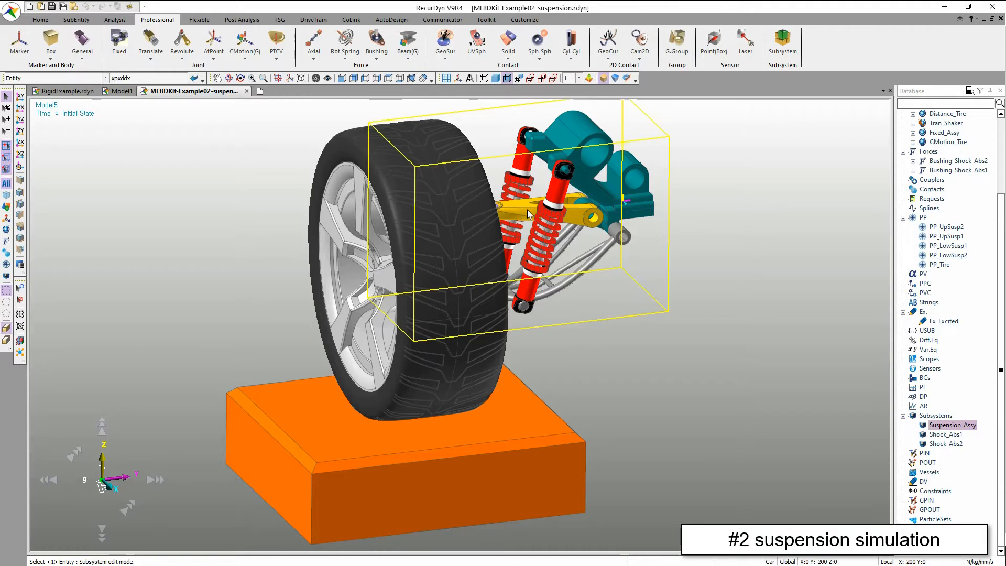
double_click(528, 210)
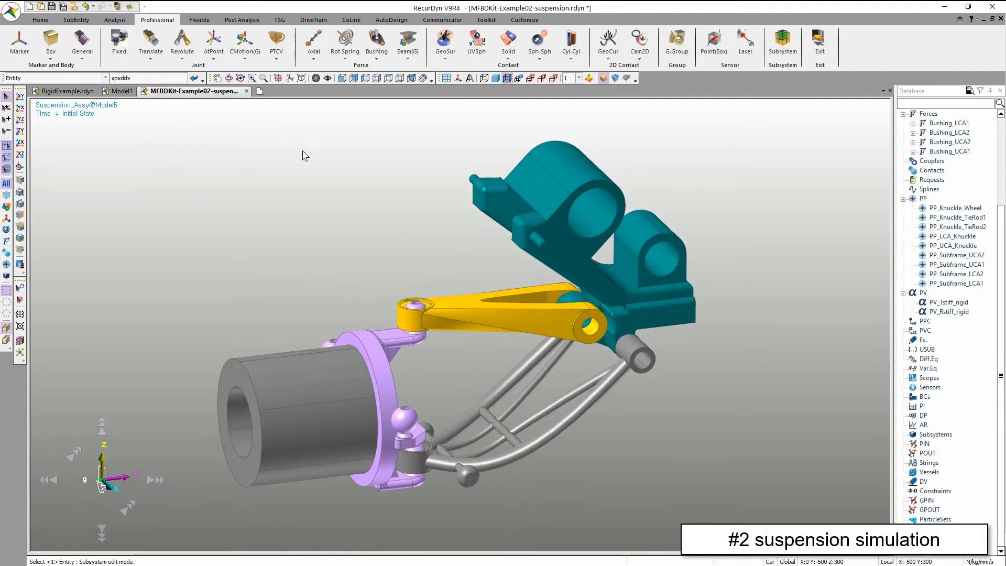
click(199, 20)
click(21, 41)
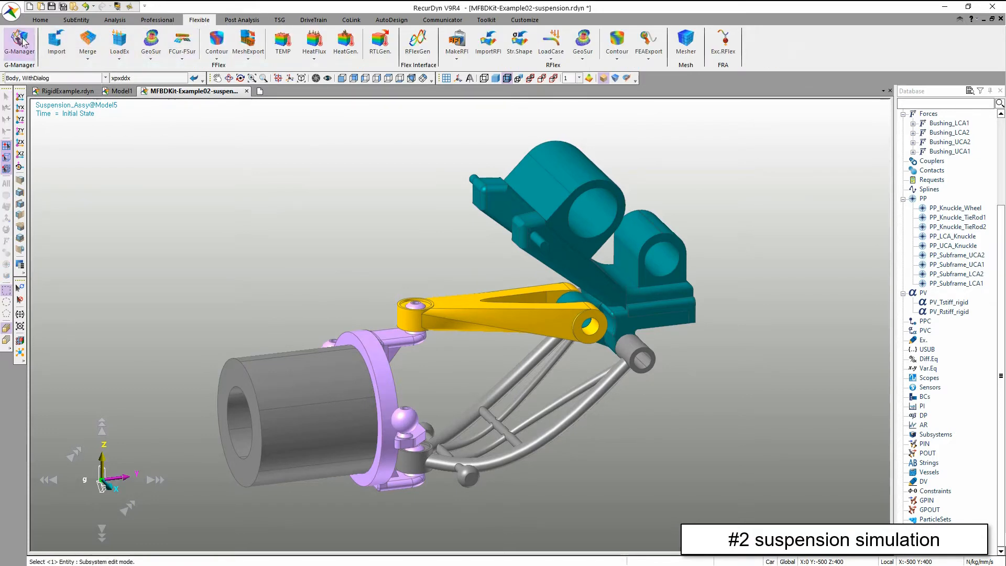
click(468, 305)
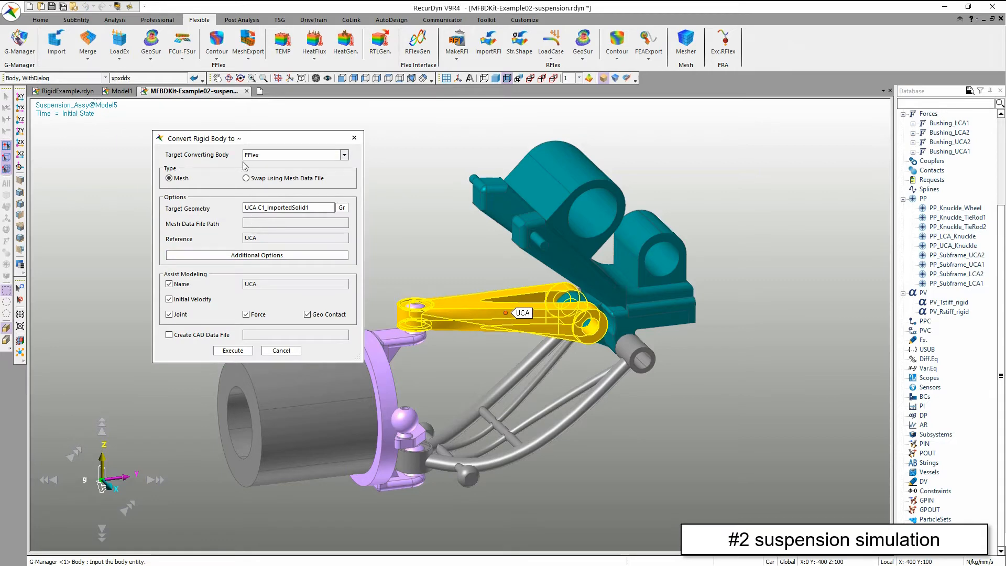
click(233, 350)
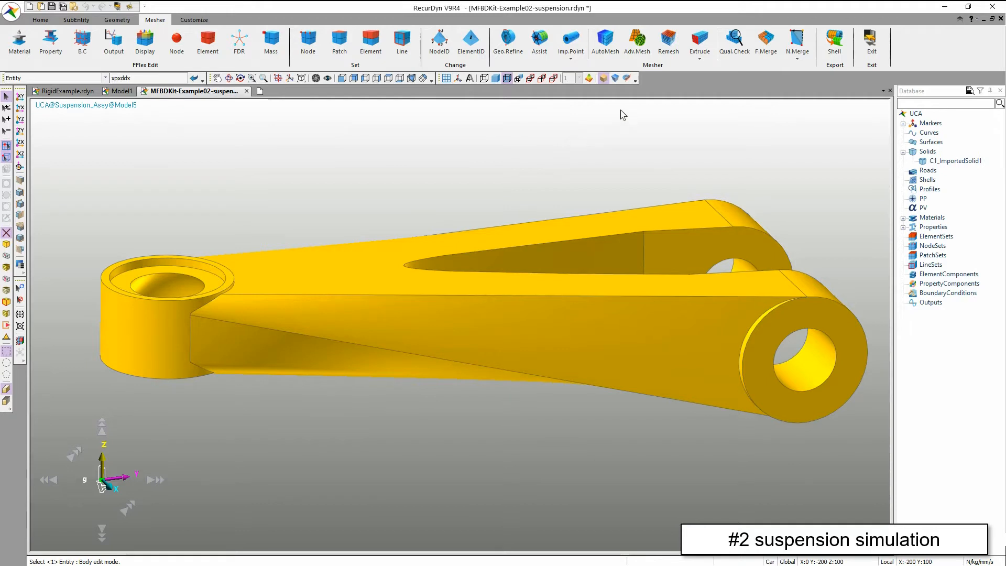
- Examine in Assist Modeling which UCA faces are assigned to the two bushings and the spherical joint
click(540, 42)
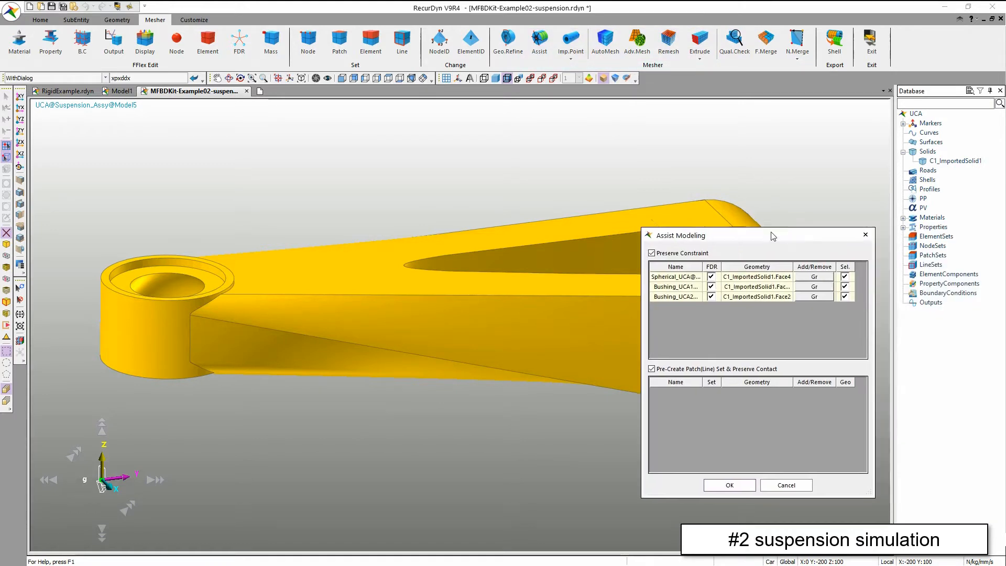
drag(770, 234, 466, 261)
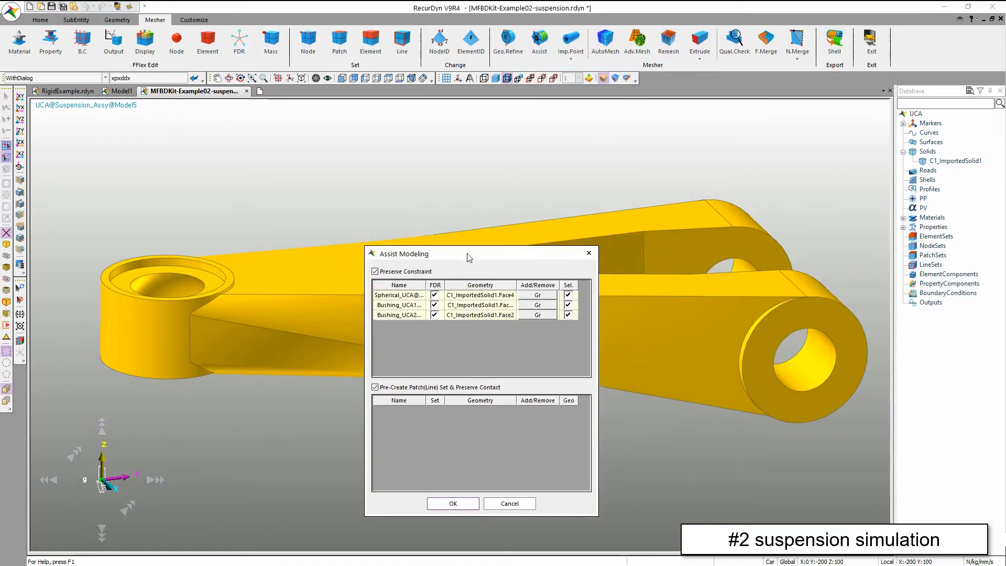
click(392, 305)
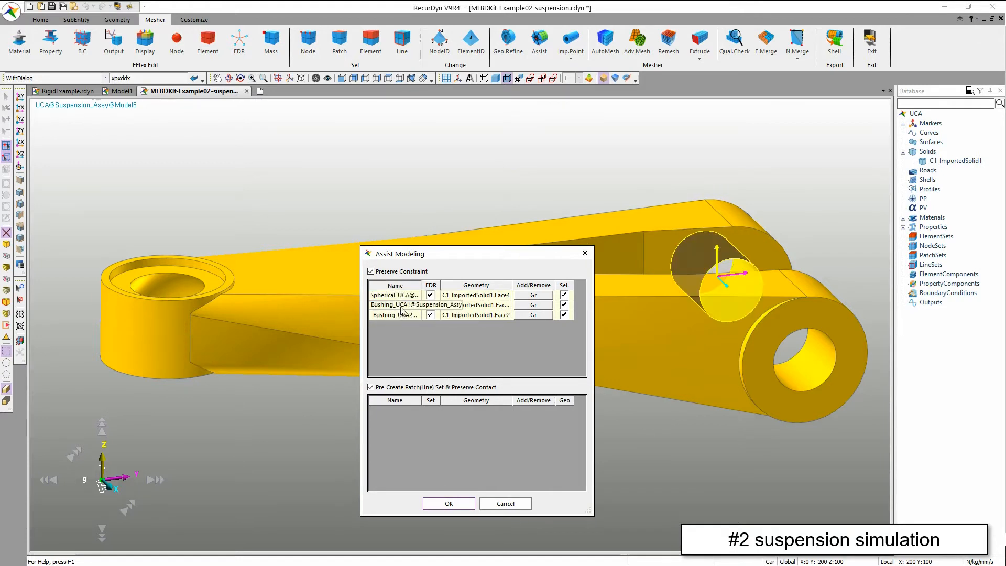
click(400, 314)
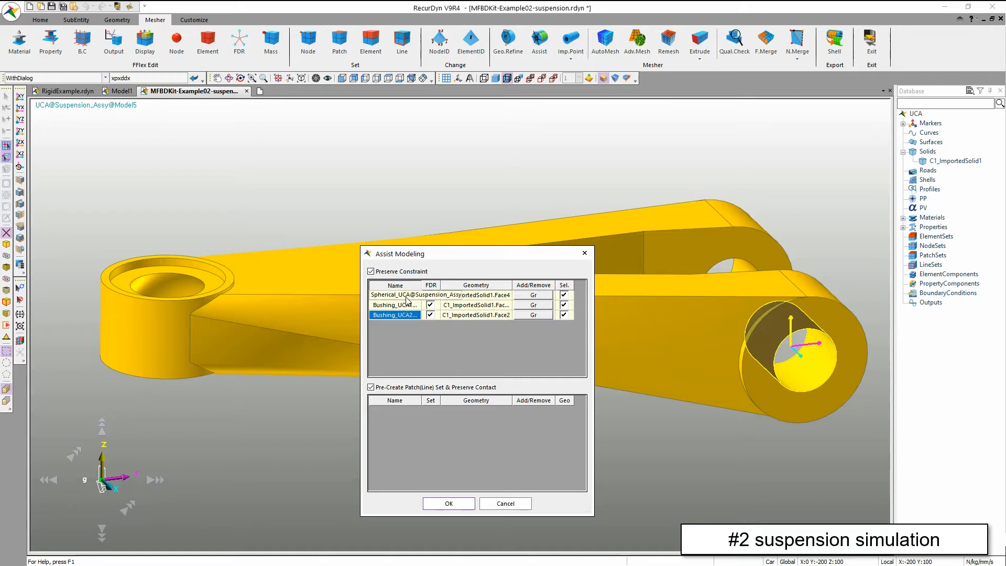
click(403, 295)
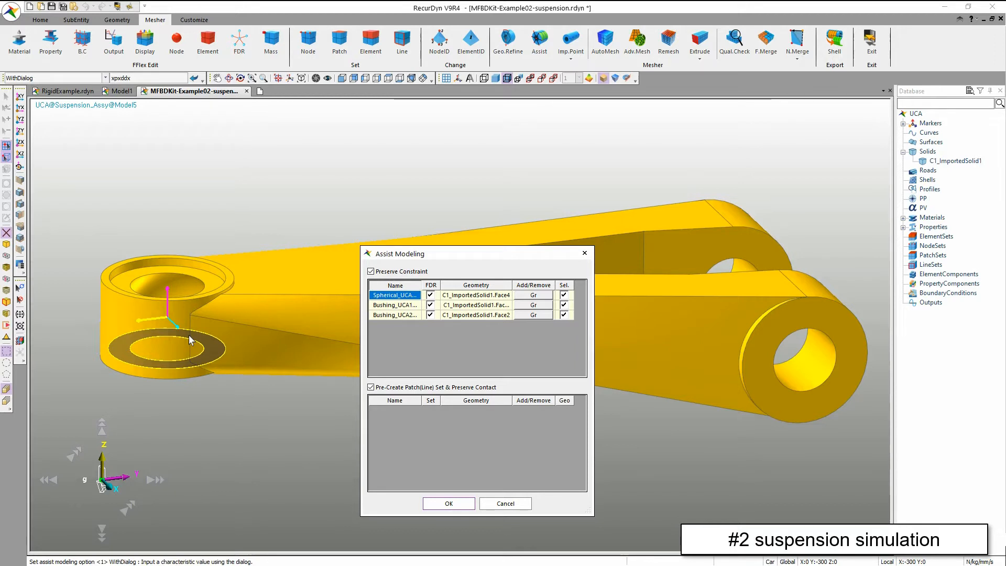
- Reassign the spherical joint's geometry to the inner socket face, C1_ImportedSolid1.Face17, and accept the Assist Modeling settings
click(533, 296)
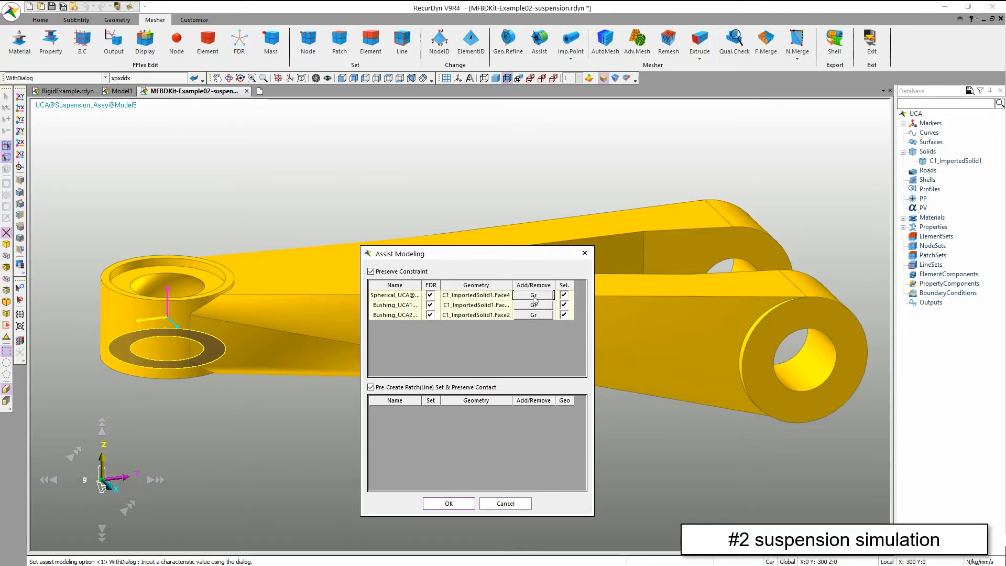
click(176, 294)
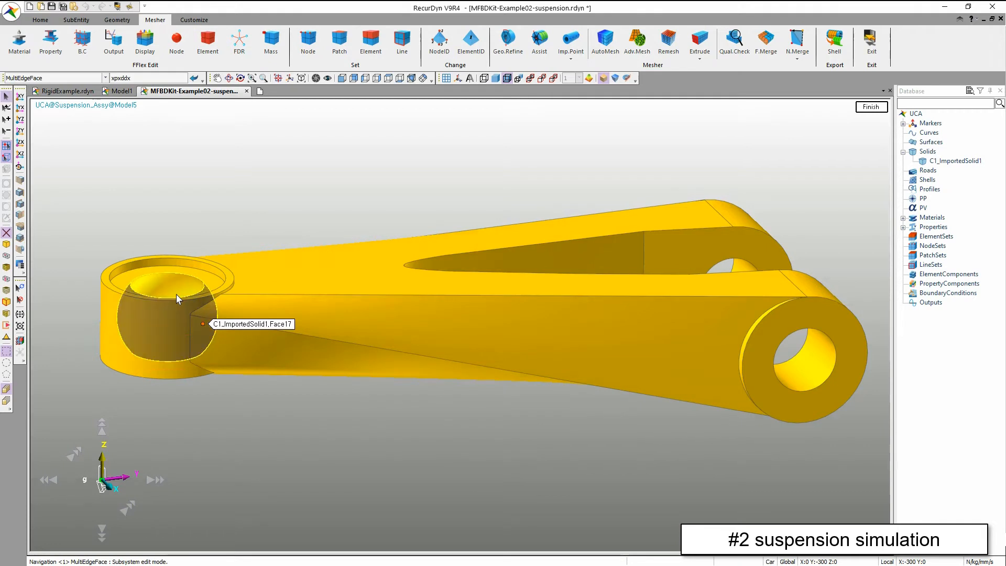
click(176, 294)
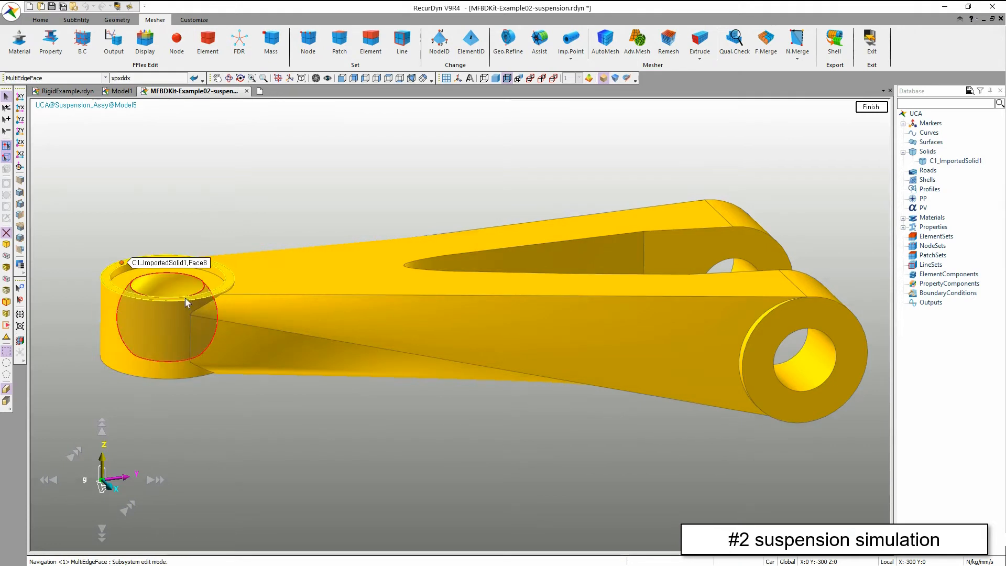
right_click(345, 447)
click(380, 310)
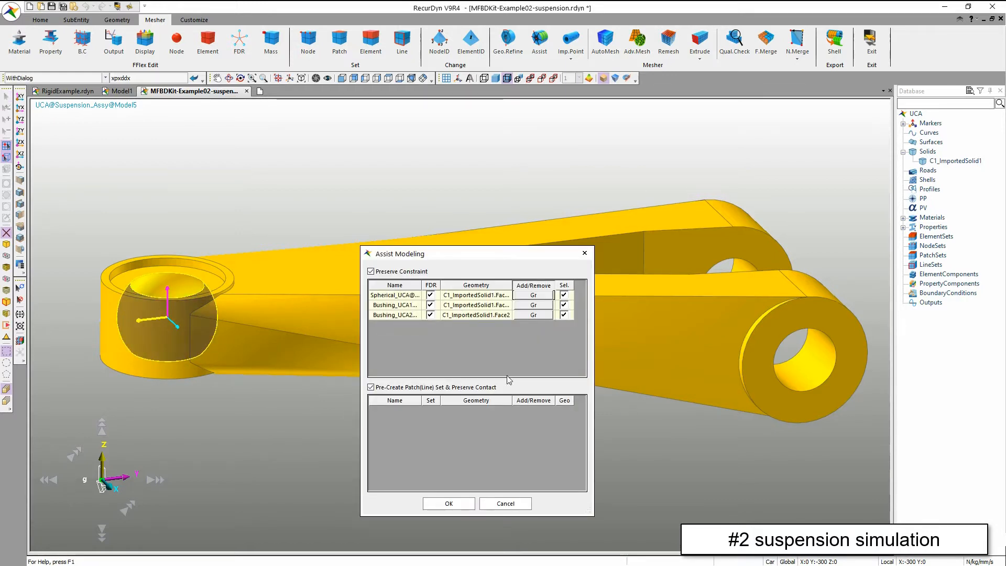
click(482, 306)
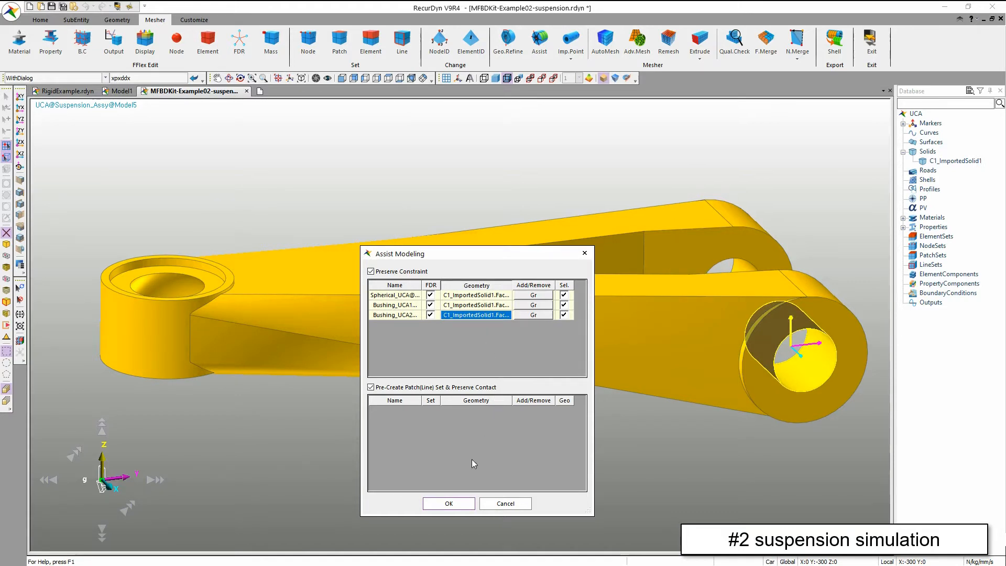
click(449, 504)
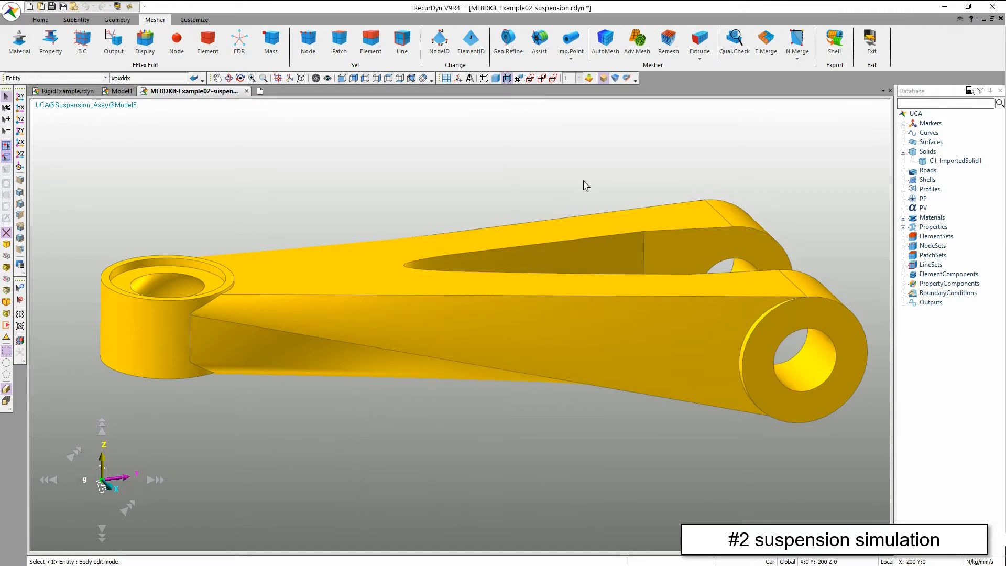
- Mesh the UCA solid with Solid4(Tetra4) elements, using 10 for both maximum and minimum element size and including assist modeling
click(601, 44)
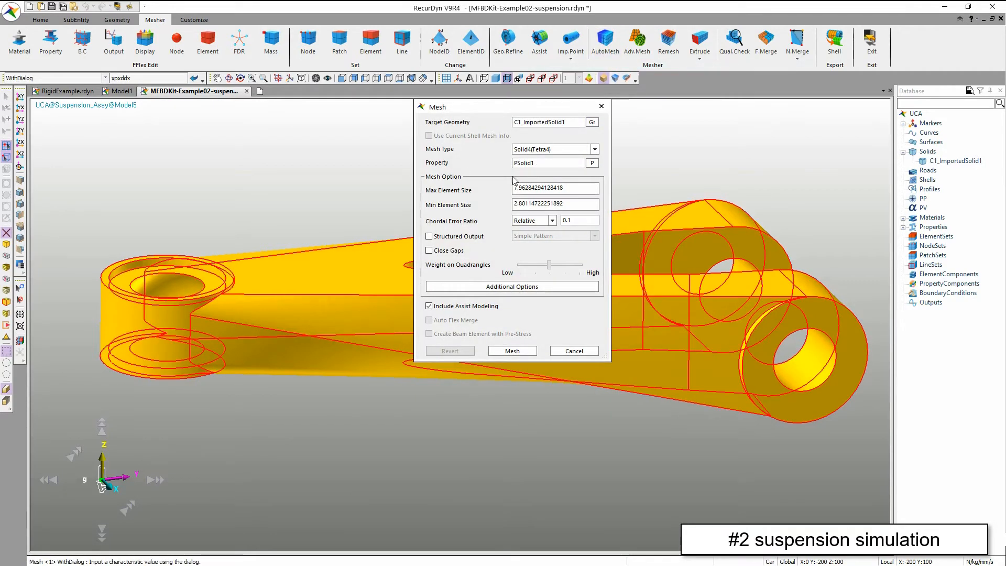
drag(571, 188, 477, 172)
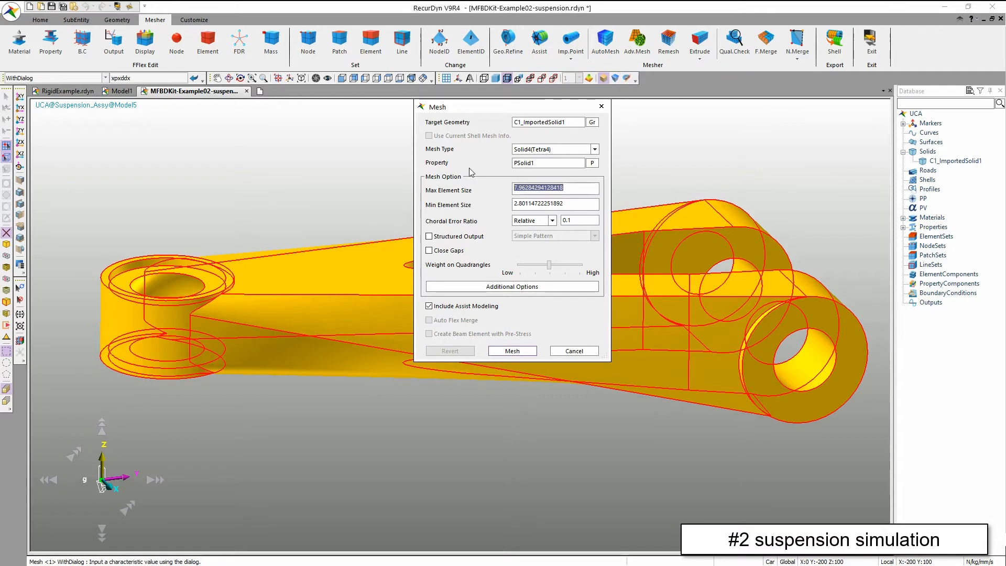
text(10)
key(Tab)
text(10)
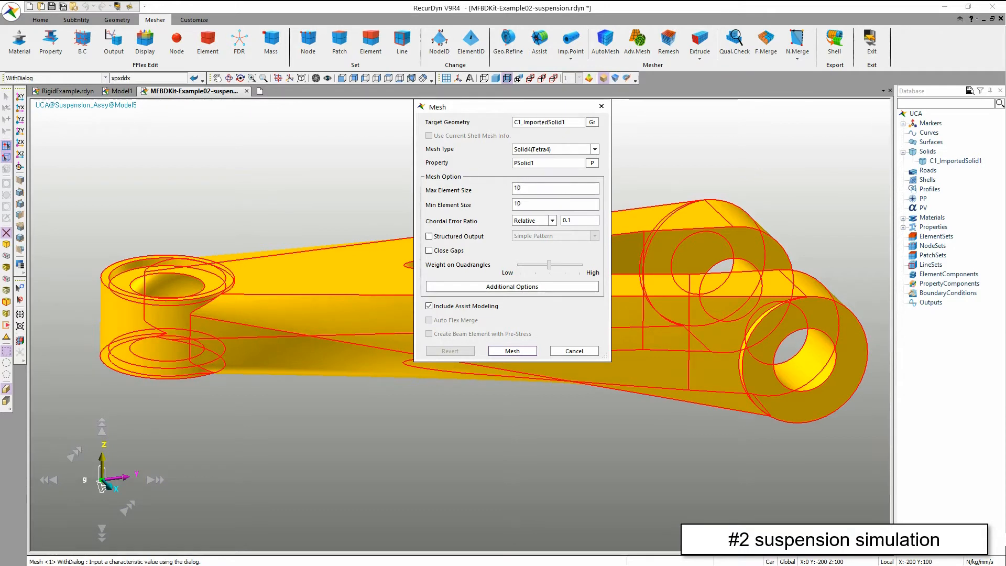
click(512, 352)
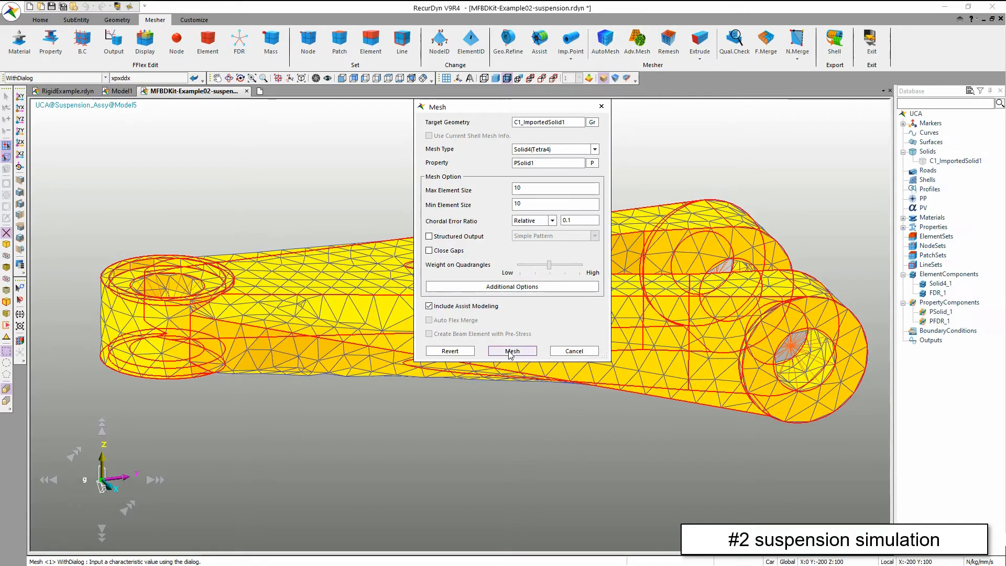
click(563, 353)
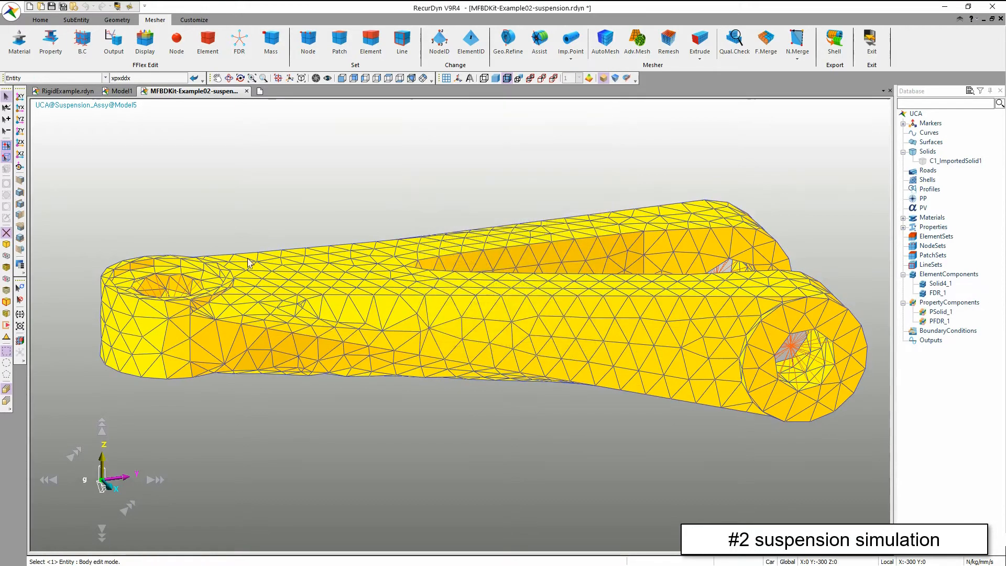
- Examine the FDR element inside the control arm's spherical joint socket
key(r)
drag(250, 245, 255, 343)
key(w)
drag(101, 368, 255, 459)
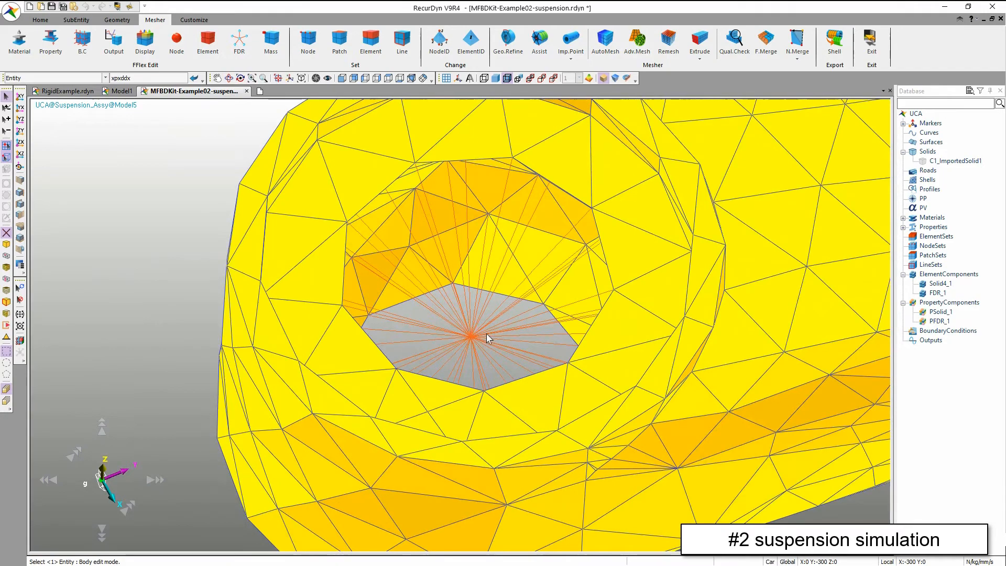
scroll(487, 338, down, 10)
key(f)
- Examine the FDR elements inside the control arm's two bushing holes
key(r)
drag(647, 224, 522, 151)
key(w)
drag(638, 245, 728, 332)
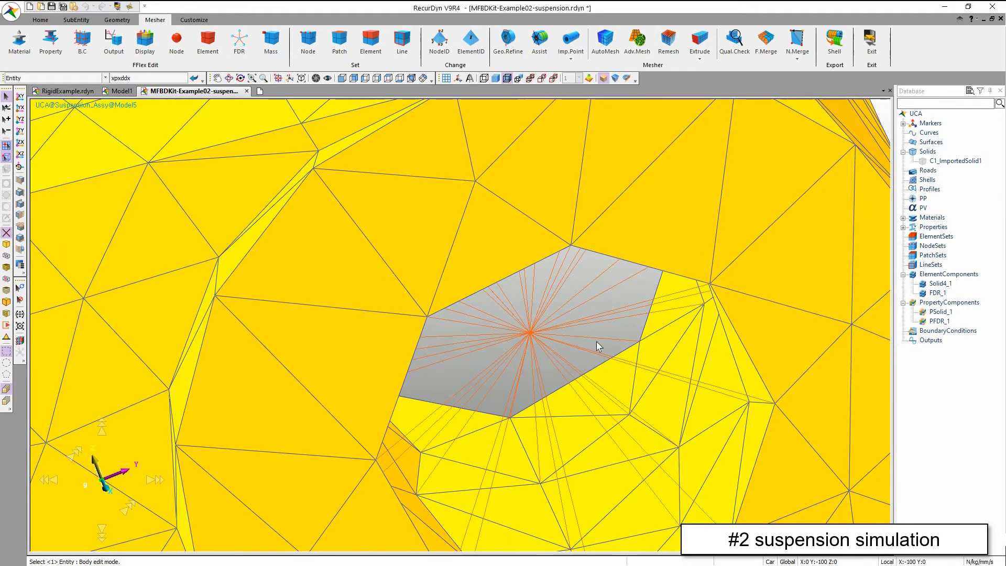
scroll(596, 342, down, 5)
scroll(597, 337, down, 2)
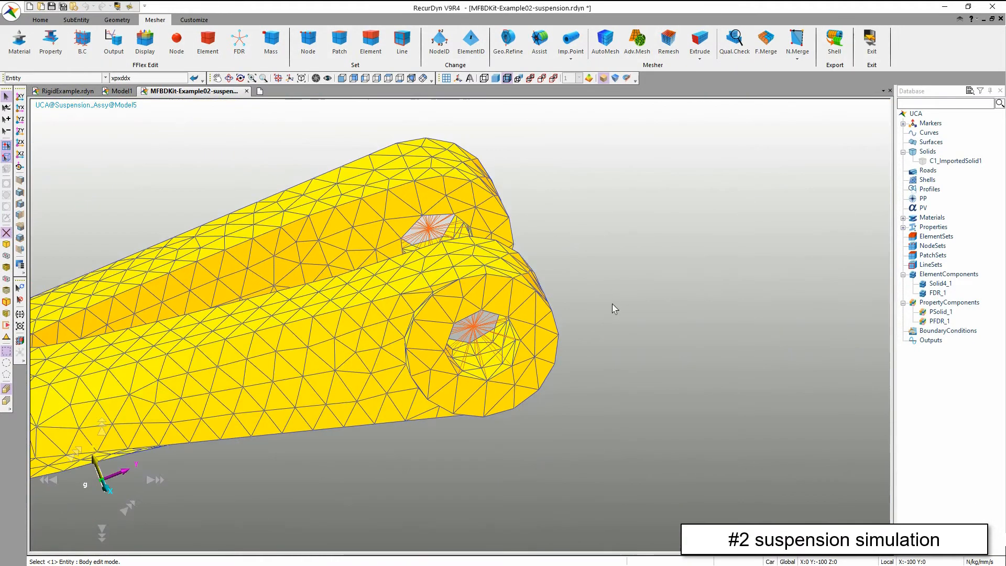
key(w)
drag(407, 200, 492, 273)
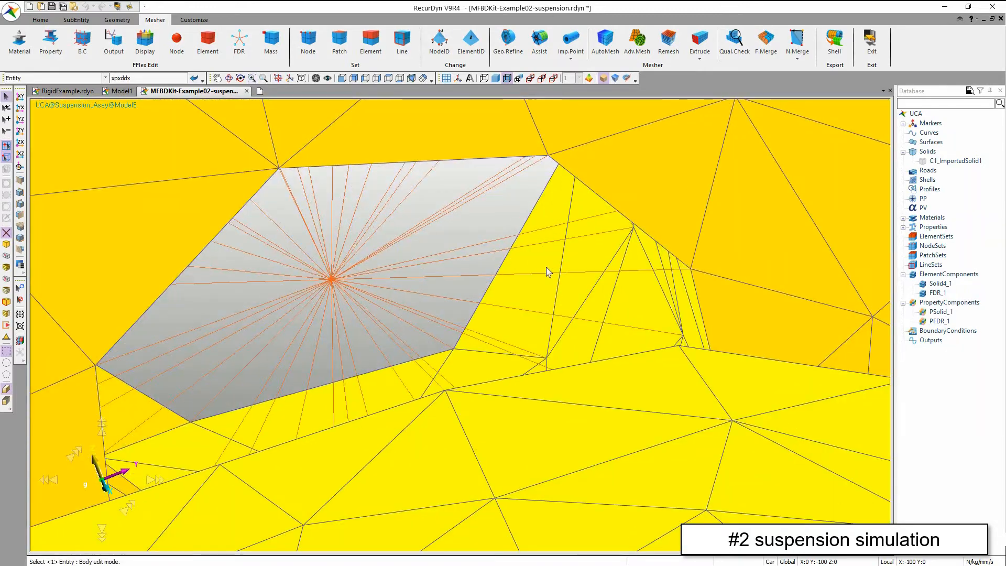
key(f)
- Exit the meshed control arm's edit mode and return to the full suspension model
right_click(438, 171)
click(454, 176)
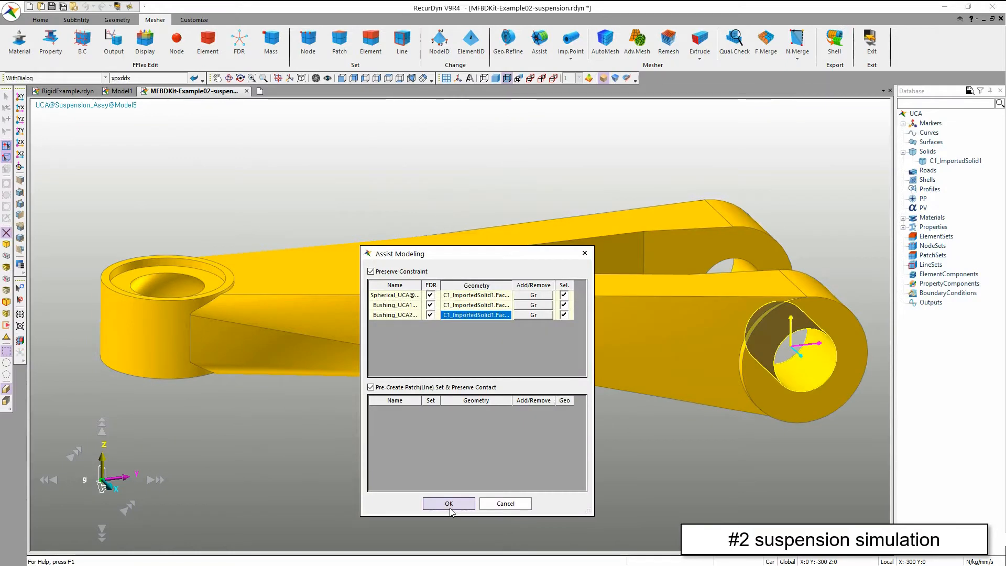
click(449, 504)
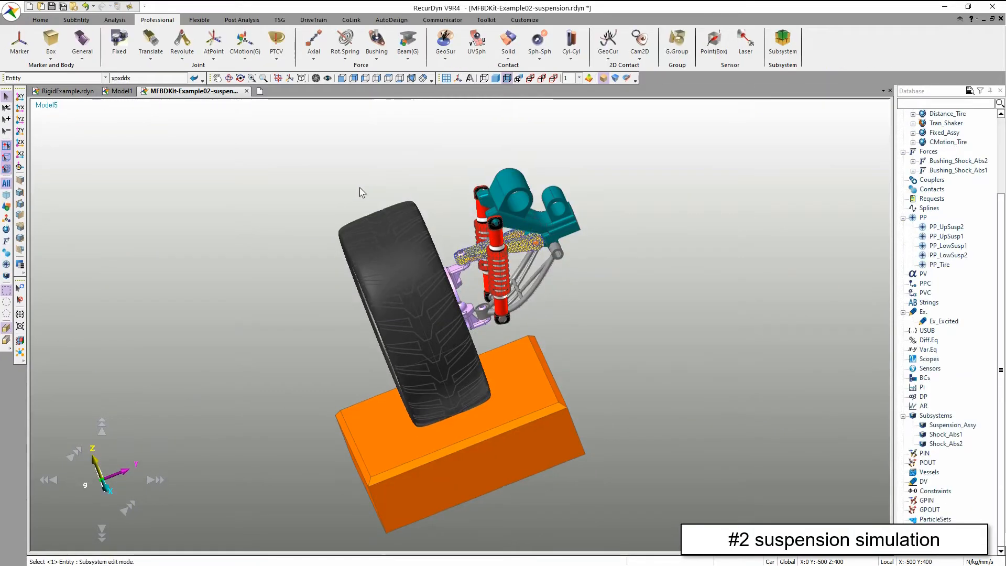
- Run the dynamic/kinematic analysis of the suspension model with 200 steps
click(115, 20)
click(19, 42)
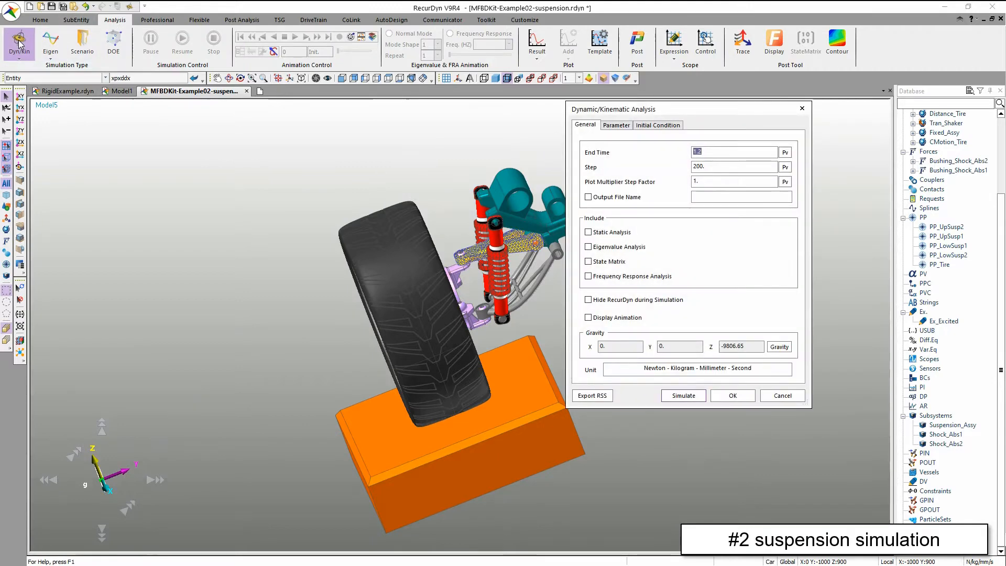
key(Escape)
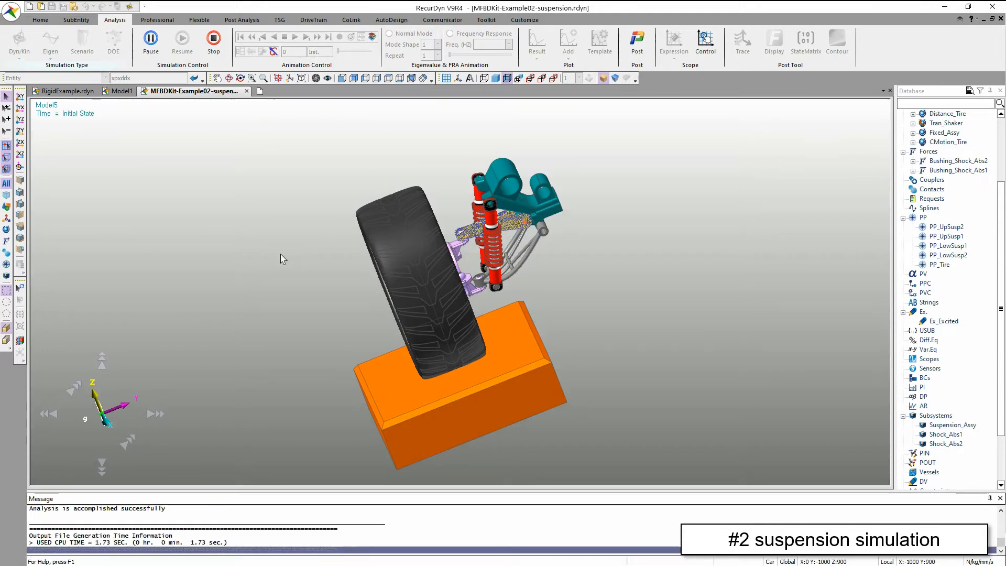
- Play the suspension's simulation animation from a rotated view, and reset the model to its initial state
key(r)
drag(322, 301, 528, 354)
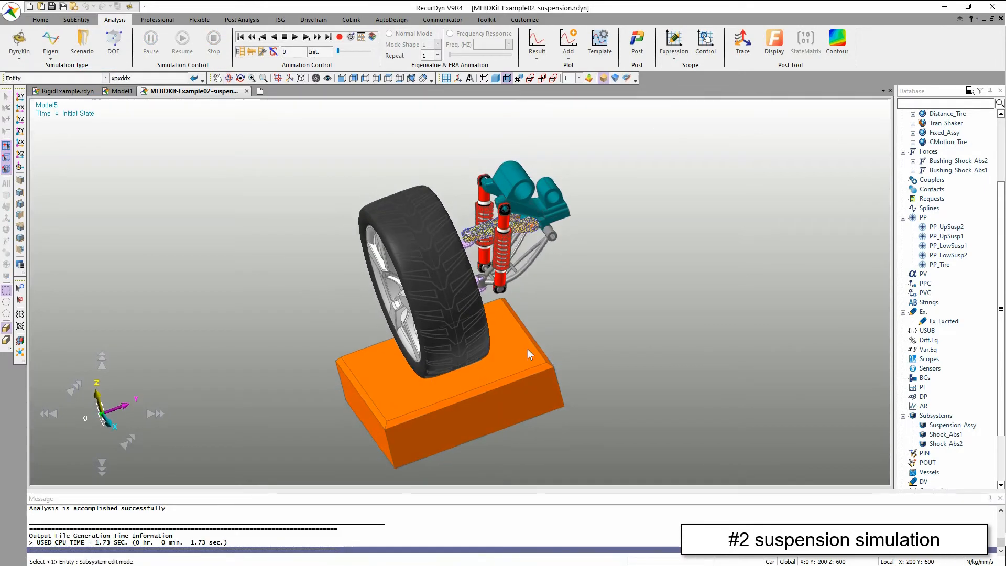
click(295, 38)
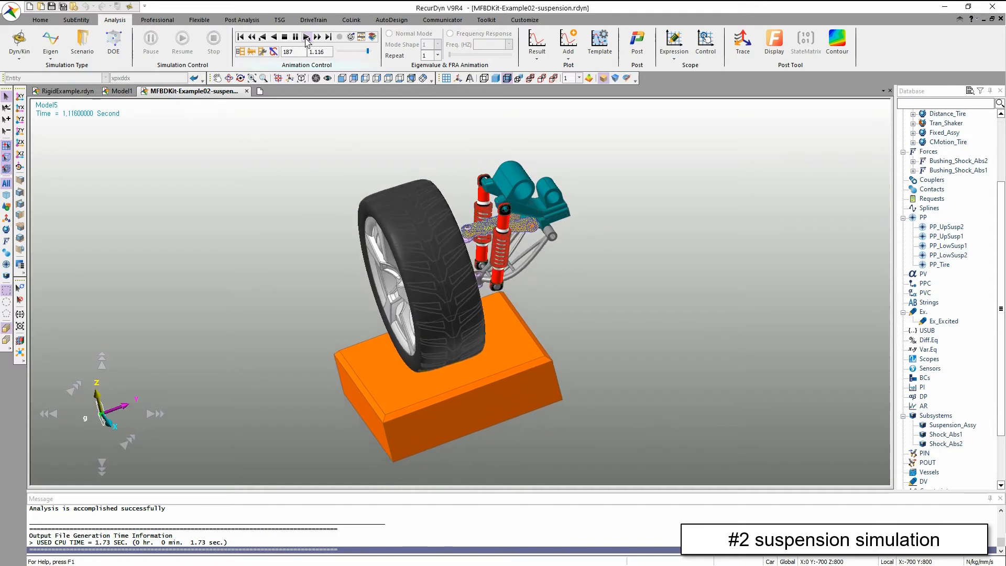
click(256, 161)
key(Return)
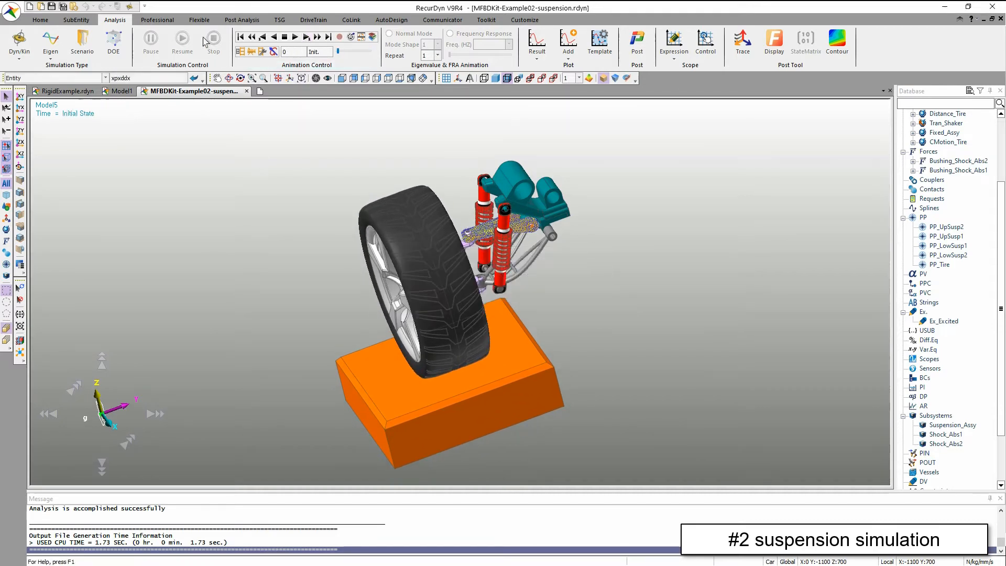
- Calculate the minimum and maximum SMISES stress for the UCA body and apply the enabled FFlex contour view
click(199, 20)
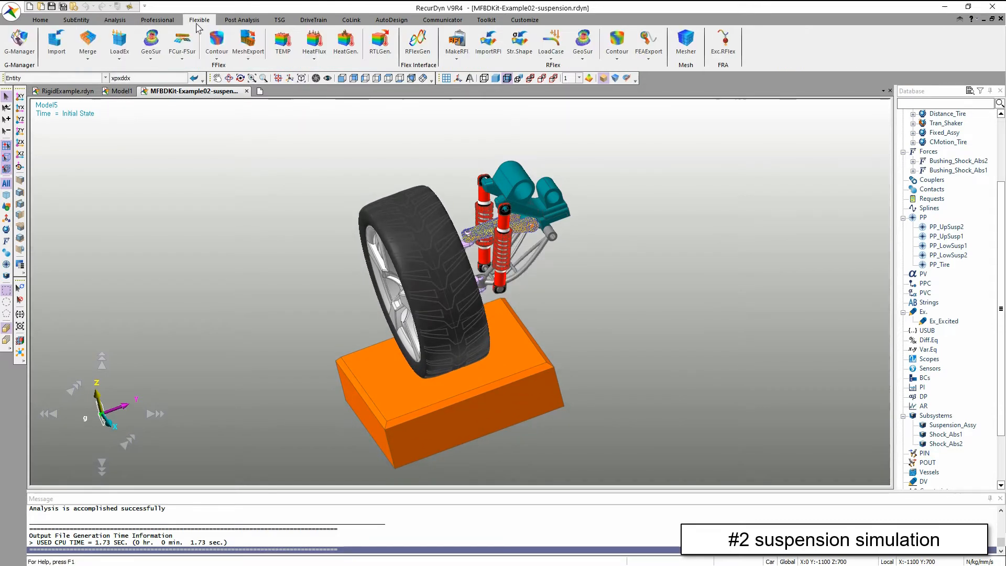
click(217, 42)
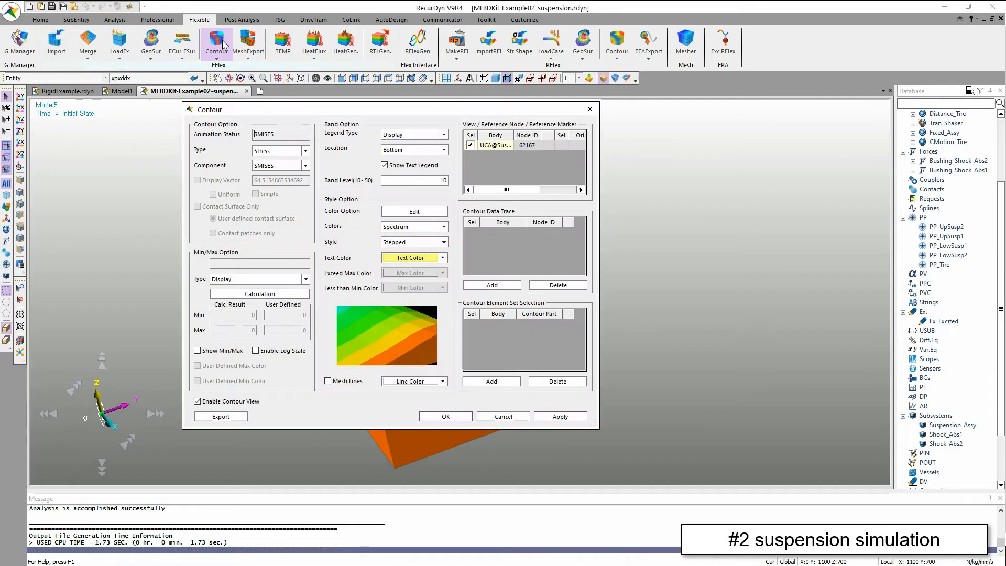
click(285, 294)
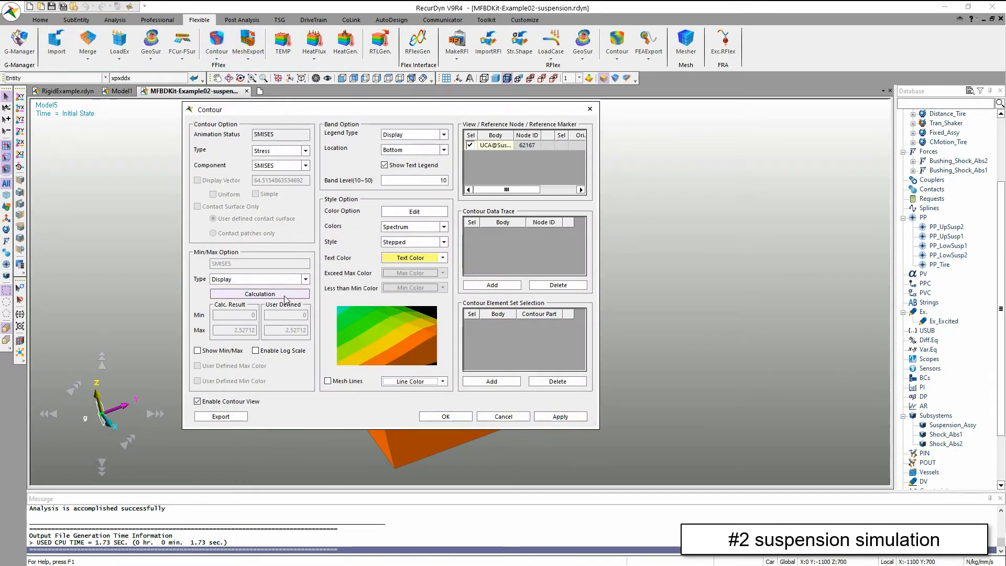
click(444, 417)
- Play the animation with stress contours and examine the upper control arm up close
click(115, 20)
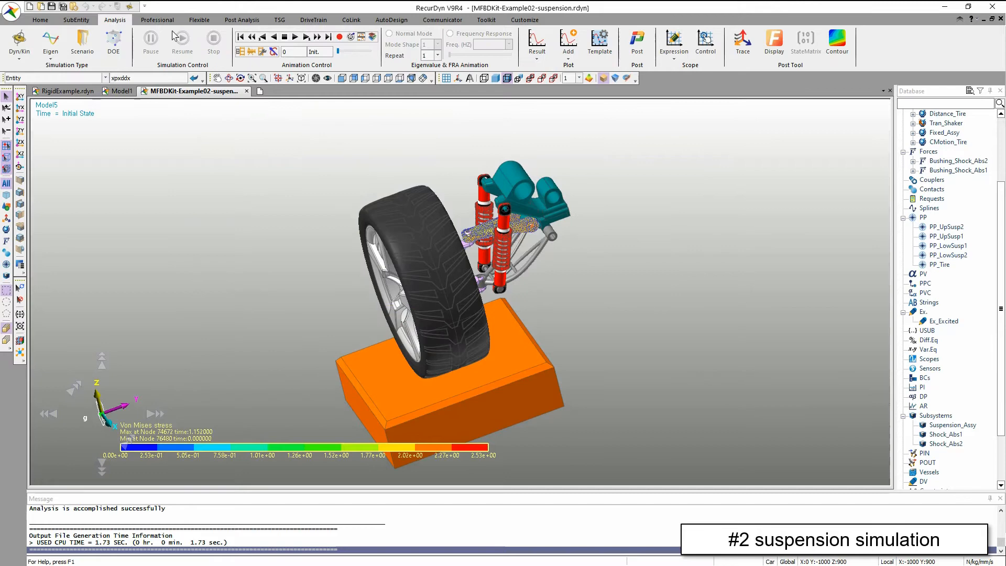
click(294, 37)
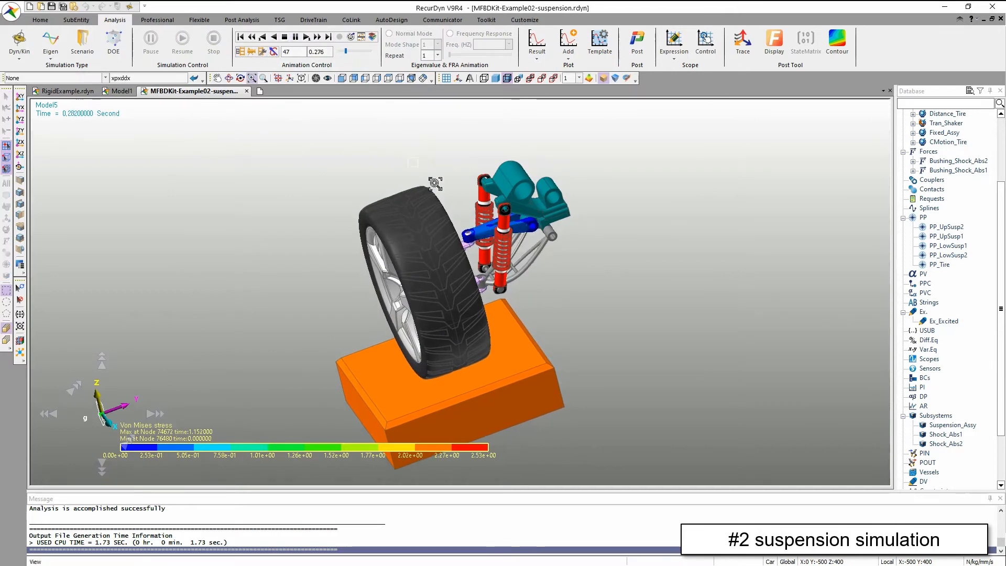
scroll(557, 287, up, 5)
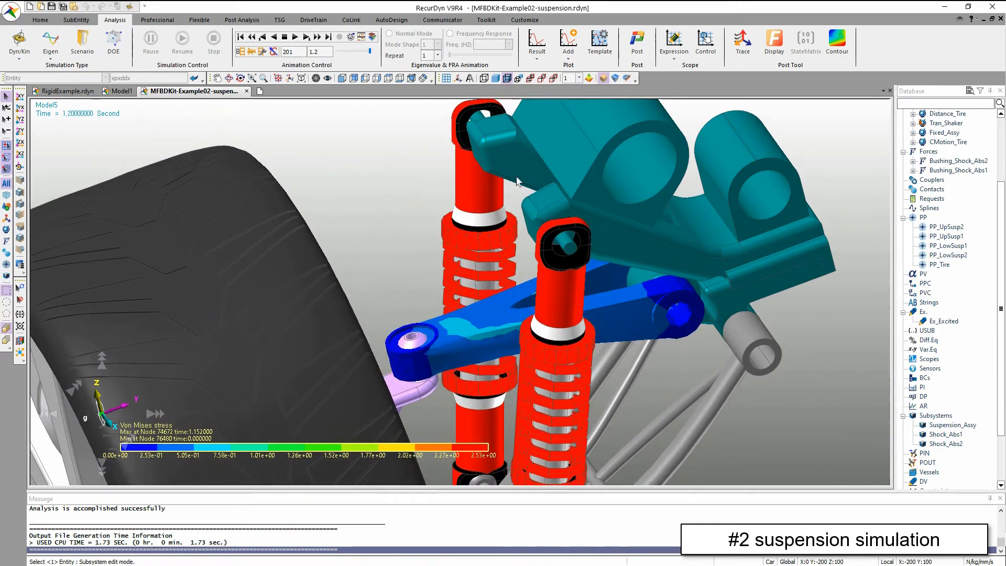
- Open a results plot, draw the FM_Reaction_Force curve of the Rev_Tire joint, and clear the plot
click(537, 42)
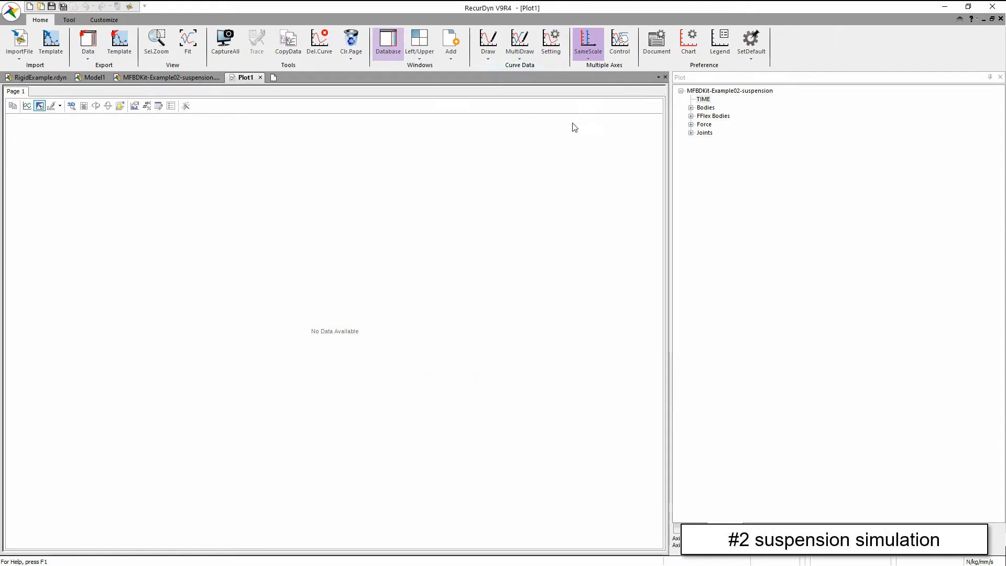
click(691, 132)
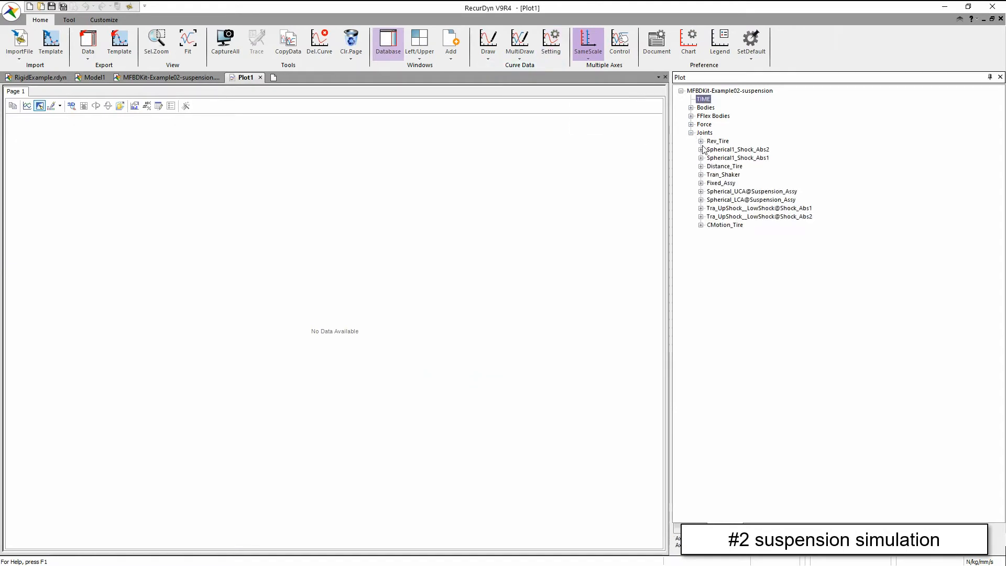
click(701, 141)
click(738, 175)
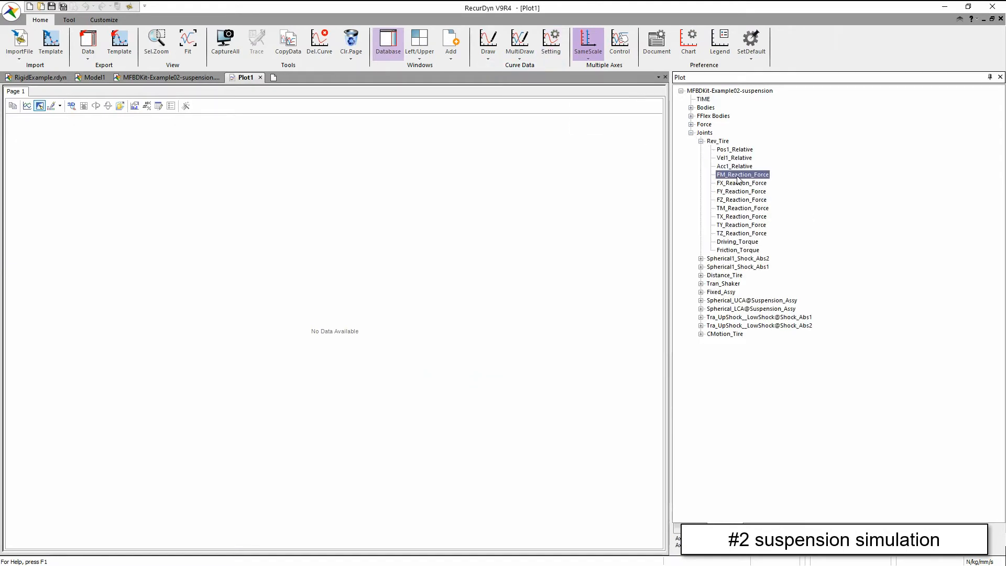
double_click(741, 176)
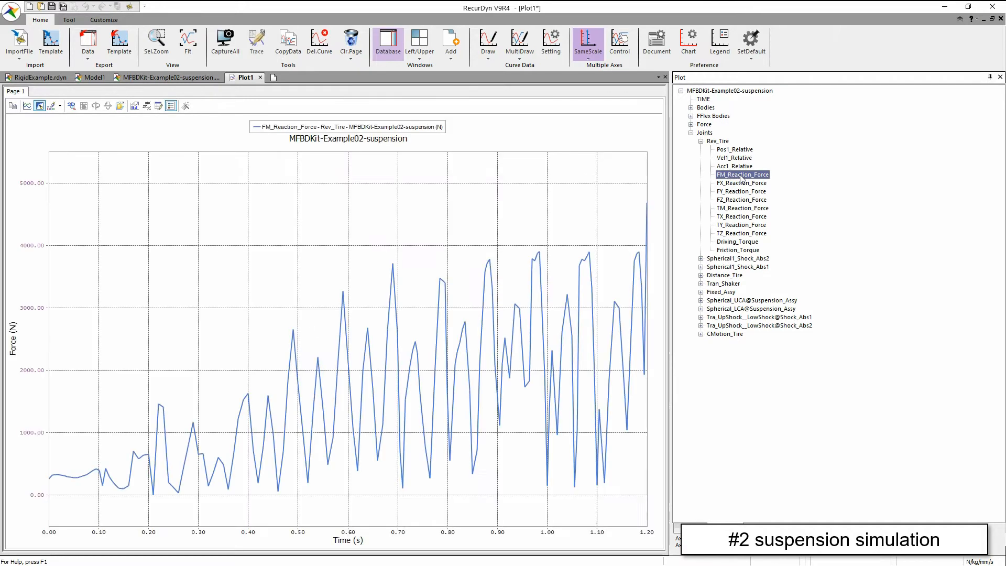
click(603, 157)
key(Delete)
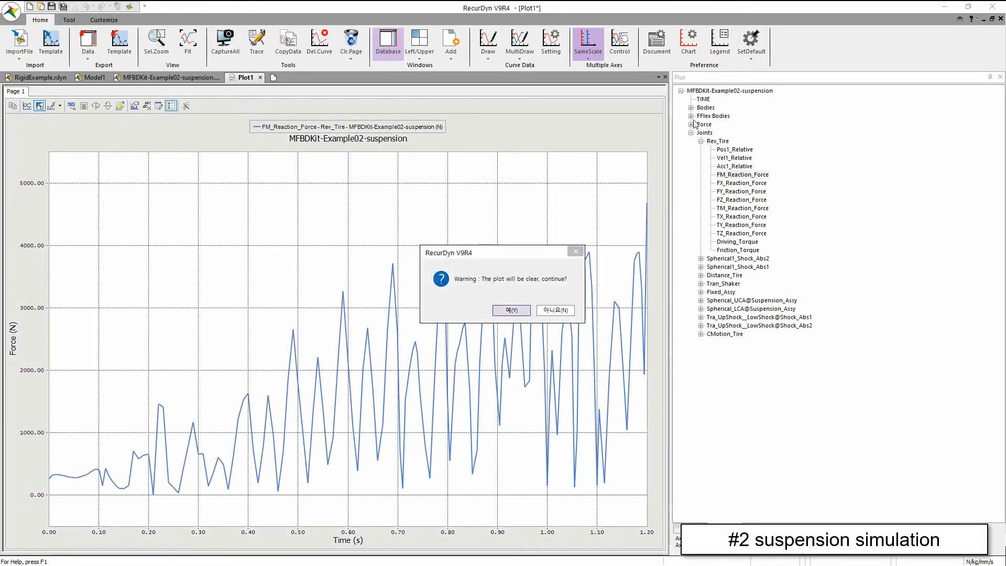
key(Return)
- Plot the FM_Bushing force of Bushing_Shock_Abs2 and clear the plot
click(691, 124)
click(701, 141)
click(711, 149)
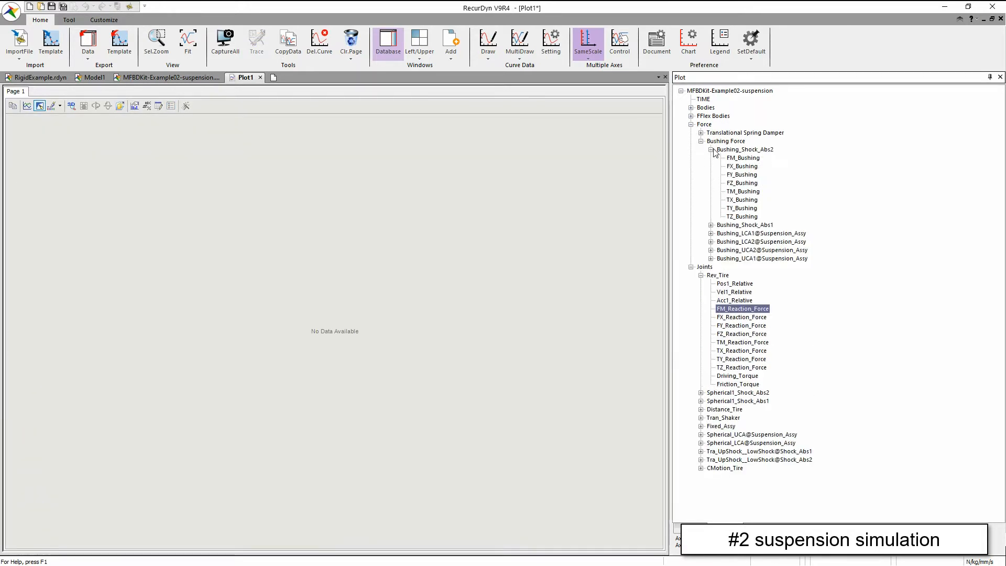
click(744, 159)
double_click(744, 159)
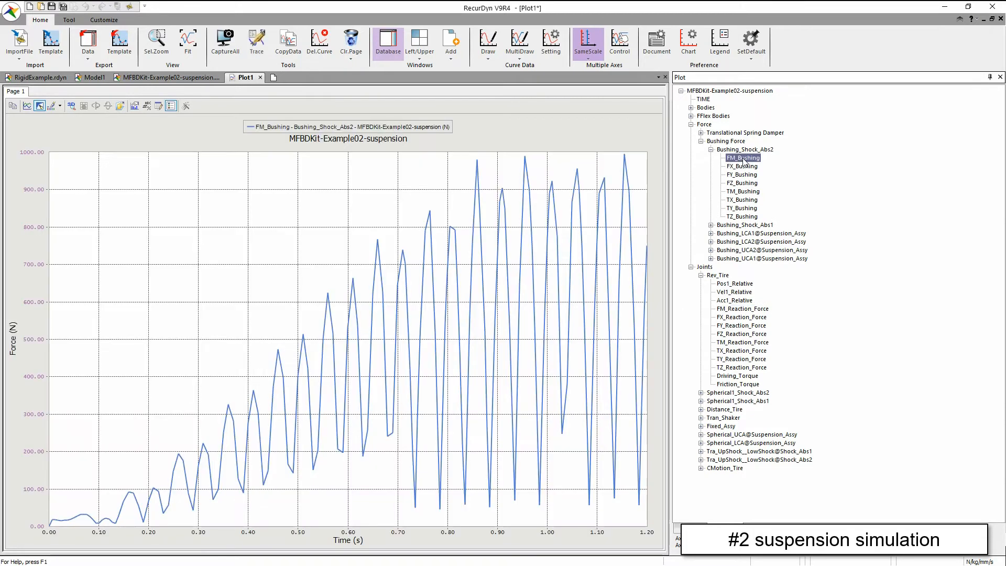
click(337, 208)
key(Delete)
key(Return)
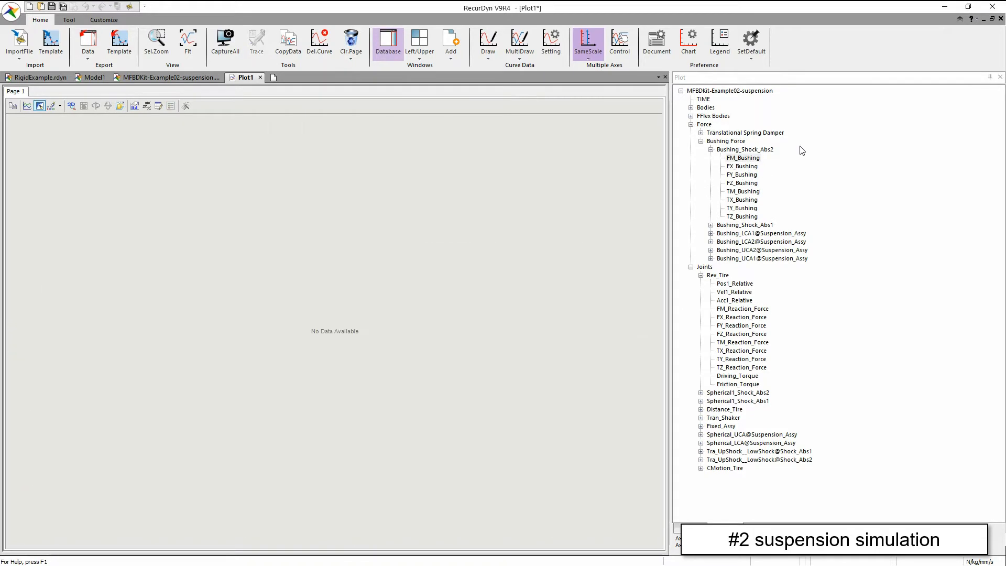
- Examine the result outputs available for the Upper_Shock@Shock_Abs2 body and the three UCA marker nodes among the FFlex bodies
click(691, 108)
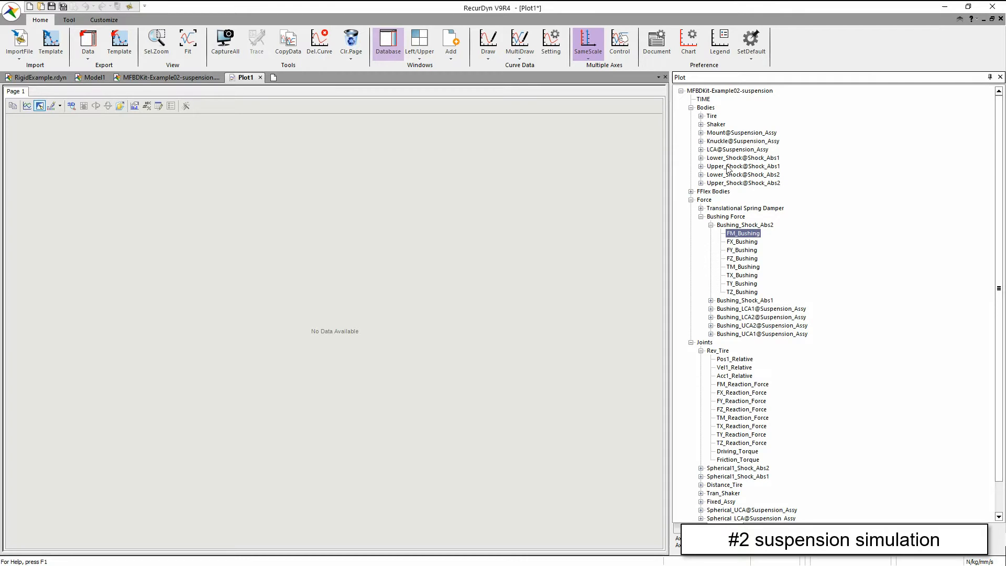
click(701, 184)
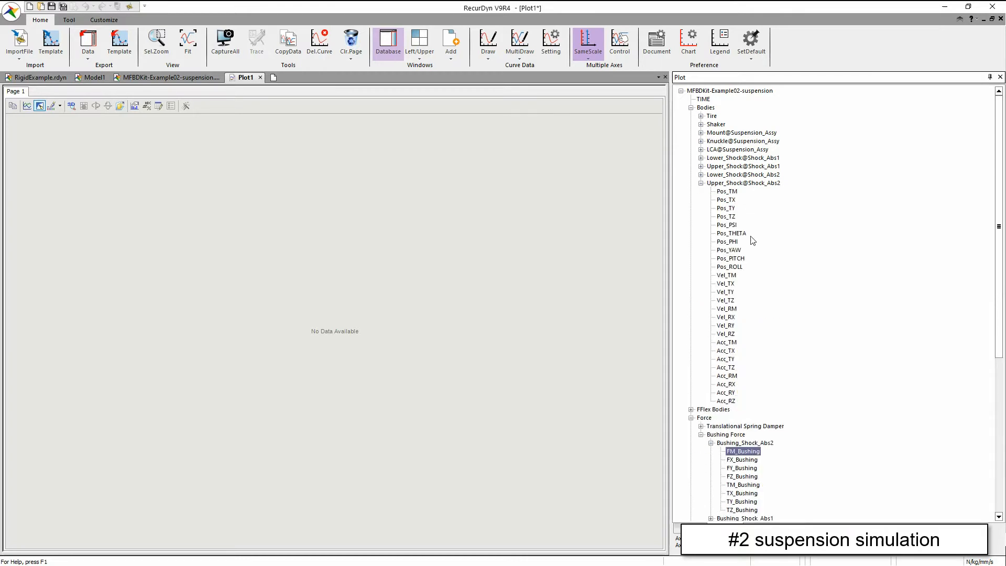
click(692, 409)
click(701, 418)
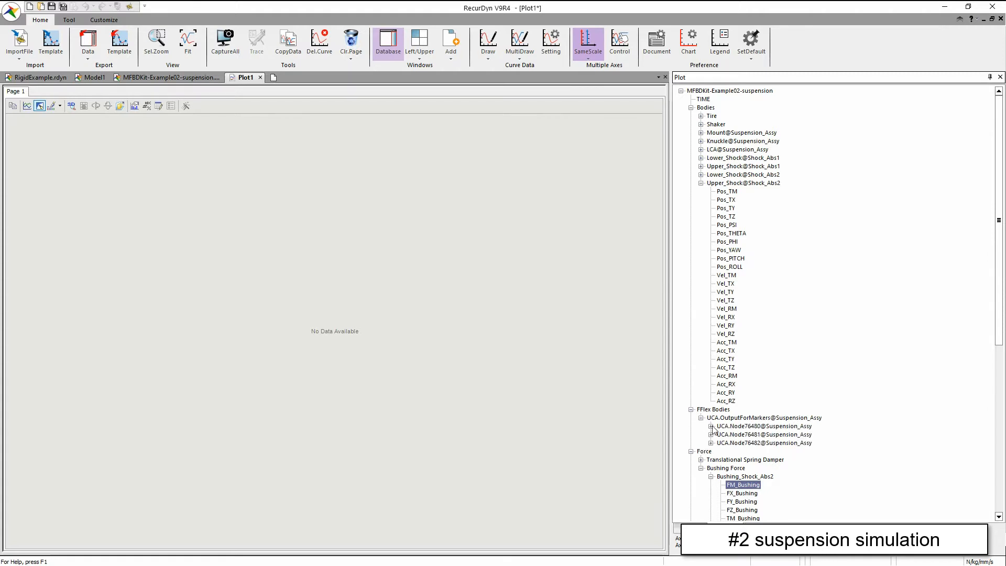
click(711, 426)
click(711, 166)
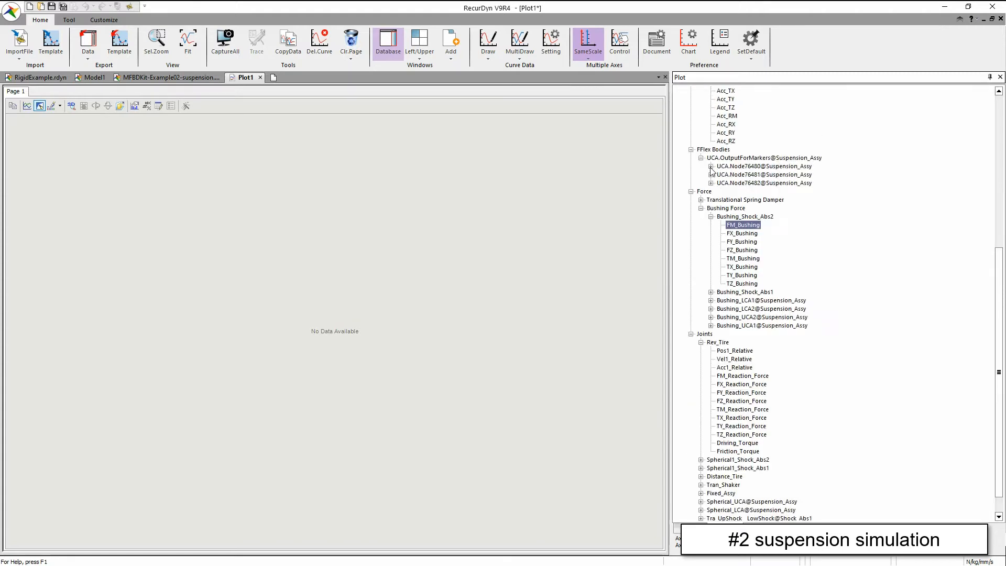
click(742, 167)
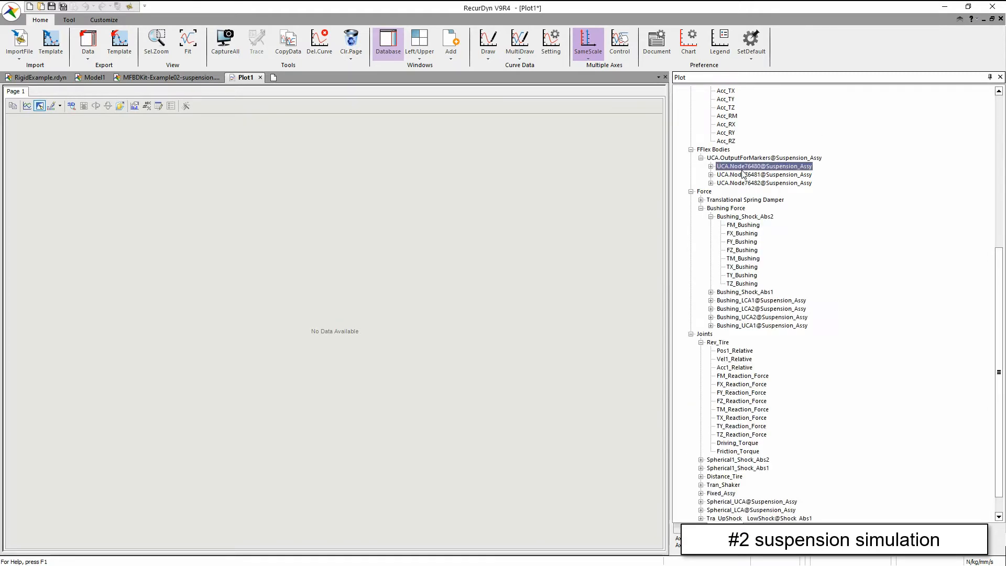
click(742, 176)
click(746, 184)
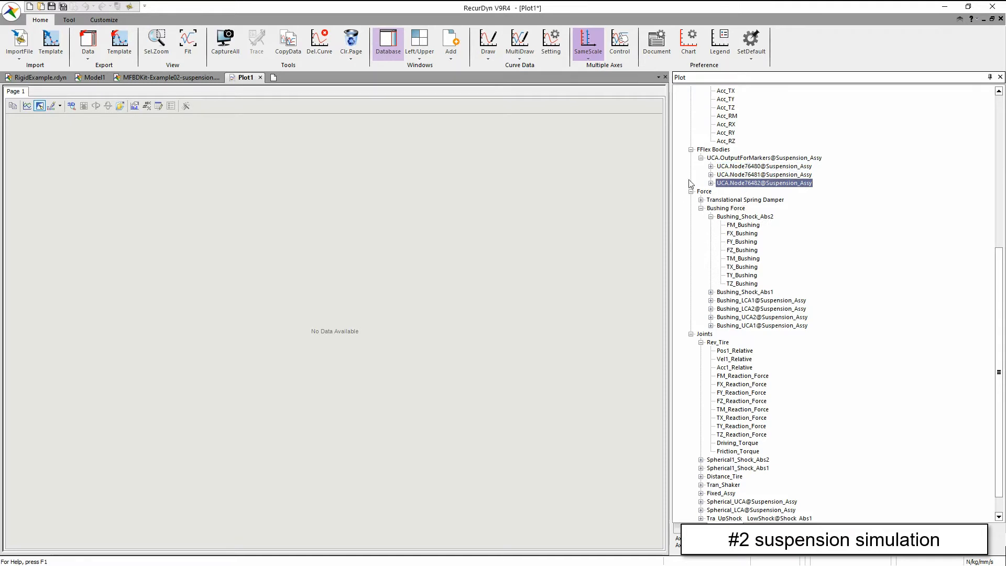
- Plot the Pos_TM curve of FFlex node UCA.Node76480@Suspension_Assy
click(711, 166)
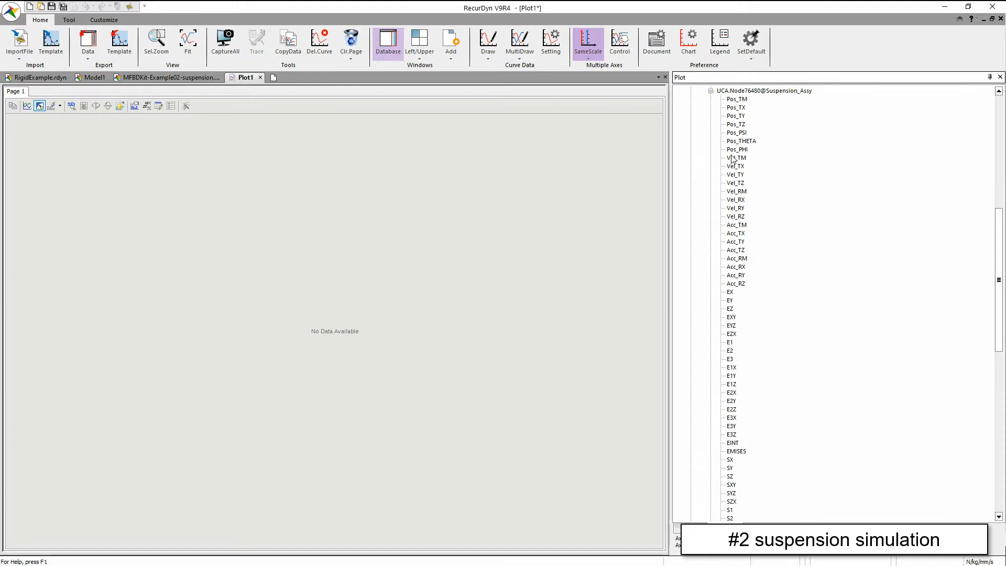
double_click(736, 99)
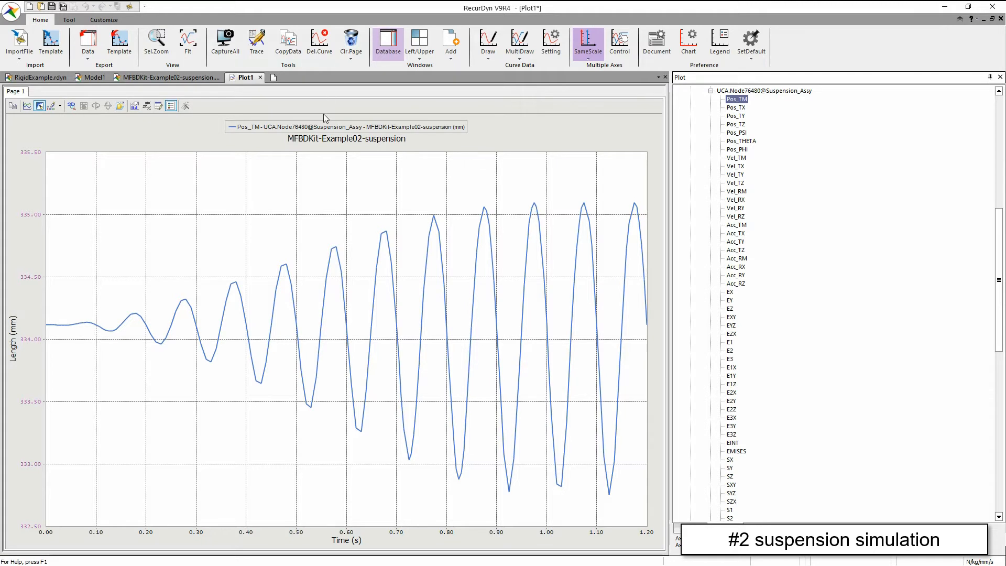
- Return to the MFBDKit-Example02-suspension model, initialize its position, and enter the Suspension_Assy subsystem for editing
click(188, 79)
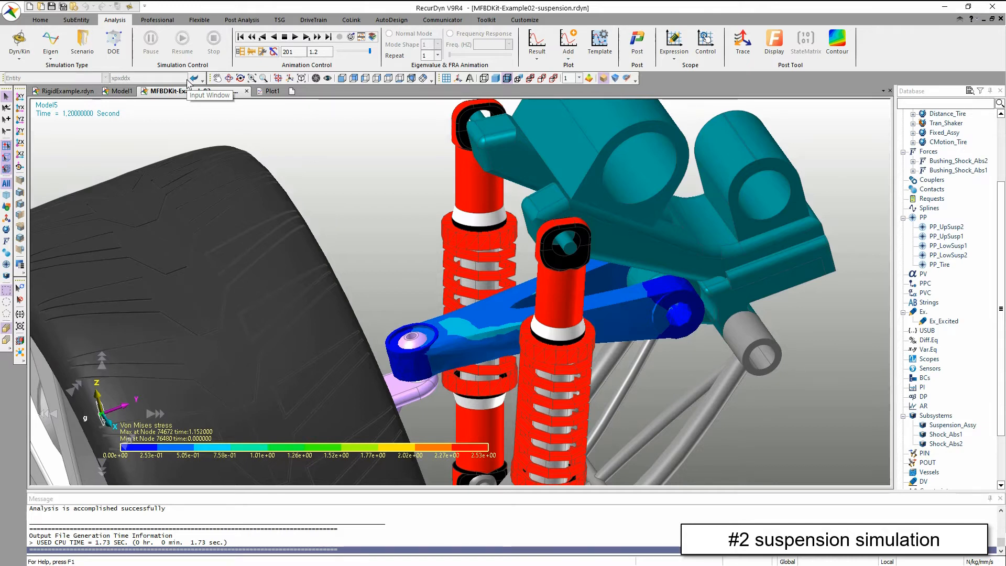
scroll(498, 304, down, 5)
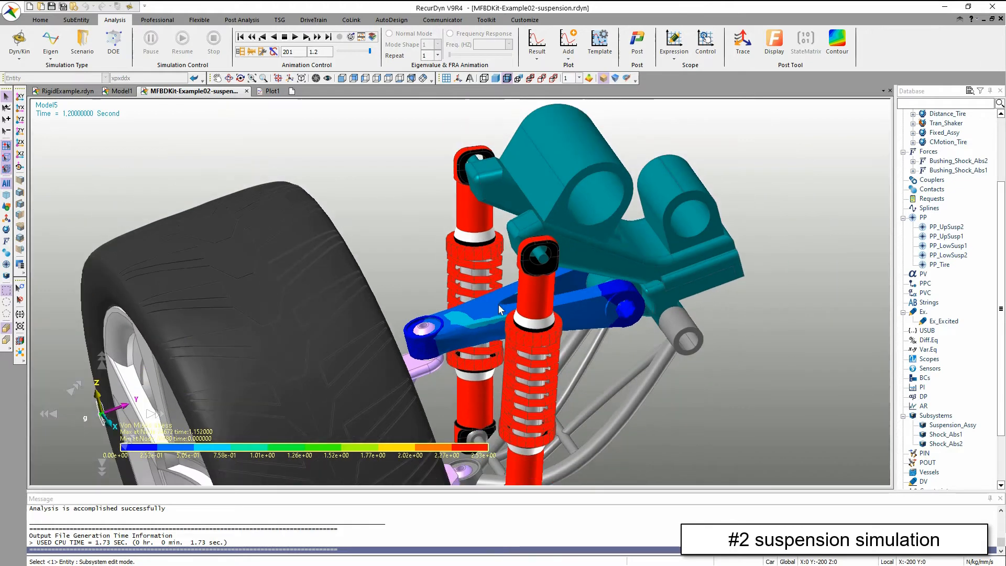
click(474, 304)
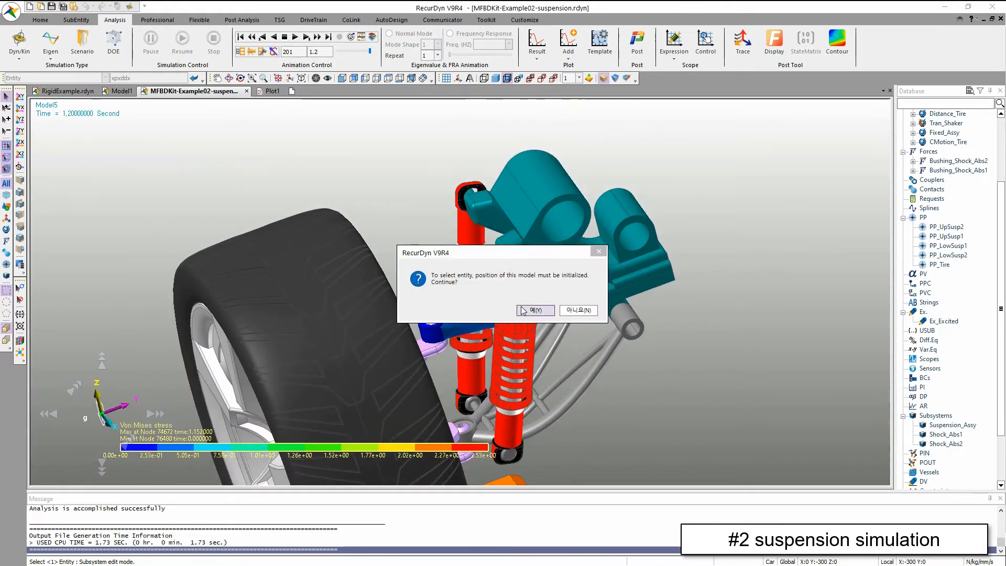
click(535, 309)
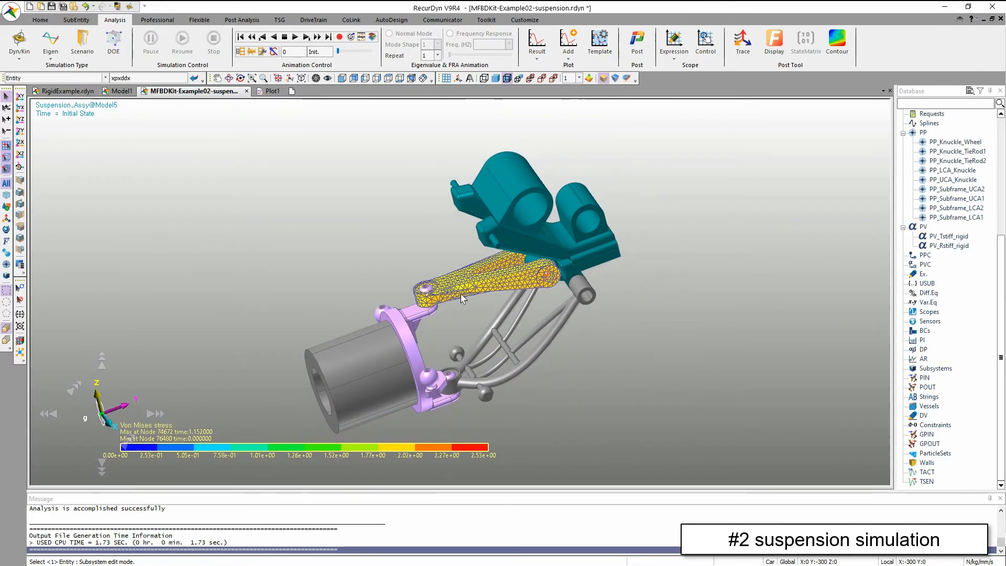
- Open the properties of the UCA body and examine the output nodes under OutputForMarkers in its node scope
click(468, 285)
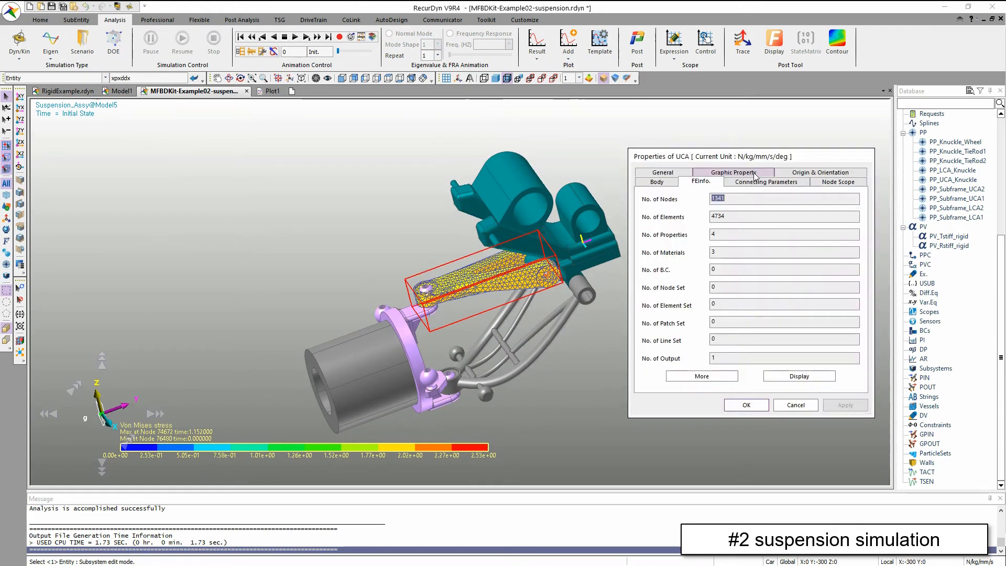
drag(755, 160, 745, 160)
click(829, 181)
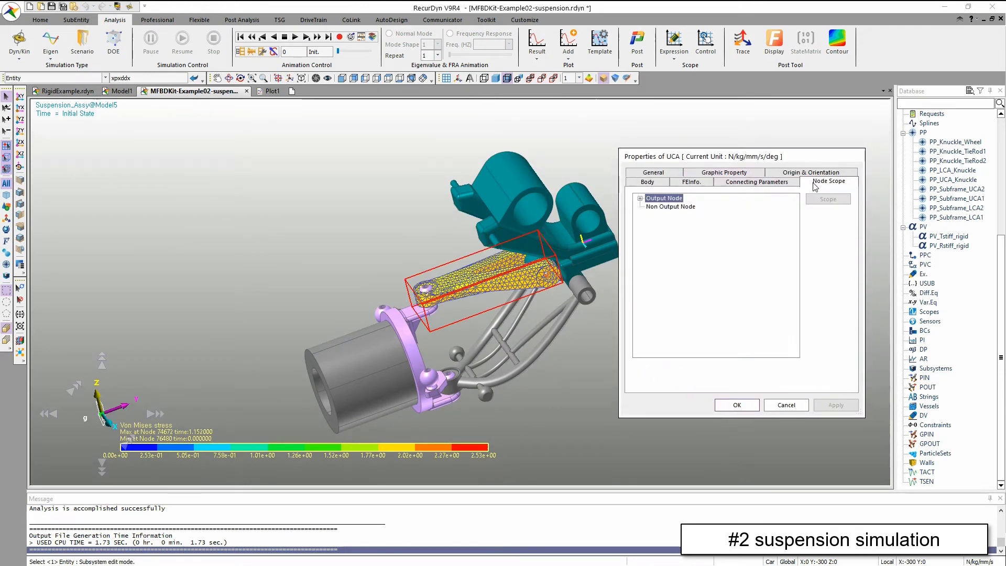
click(640, 198)
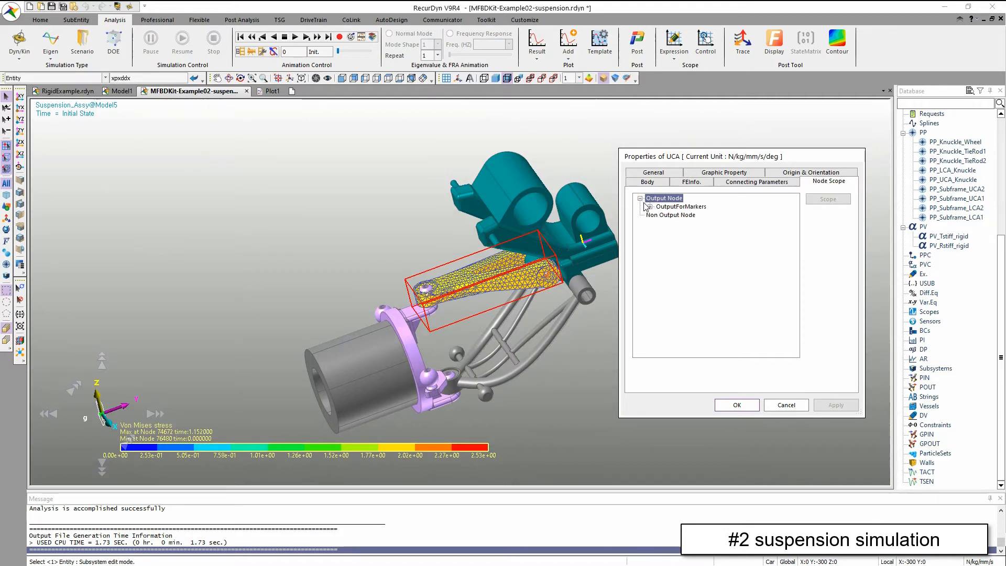
click(650, 207)
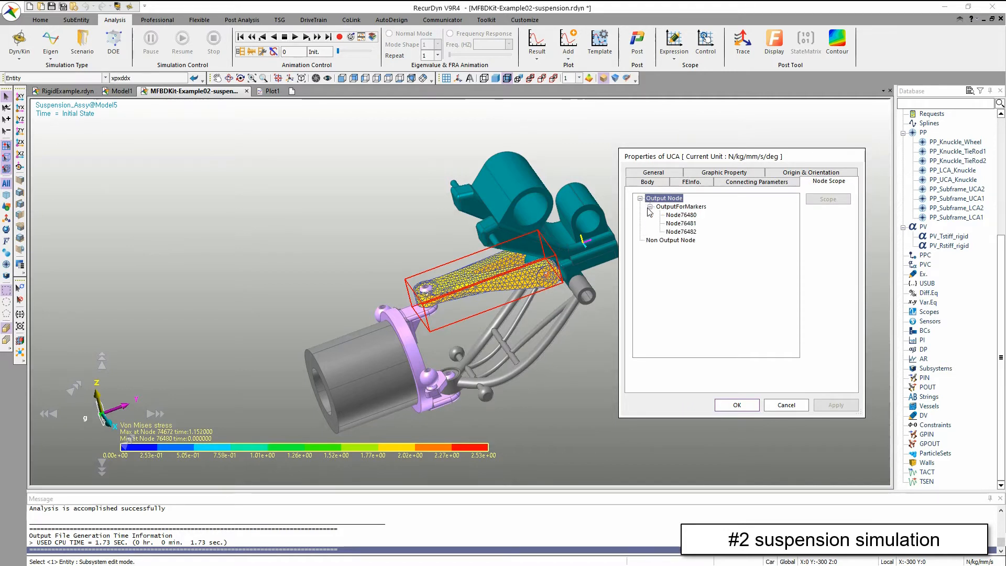
- Scope the Pos_TM component of non-output node UCA.Node76367, and close the scope plot and the UCA properties without changes
click(675, 241)
click(826, 202)
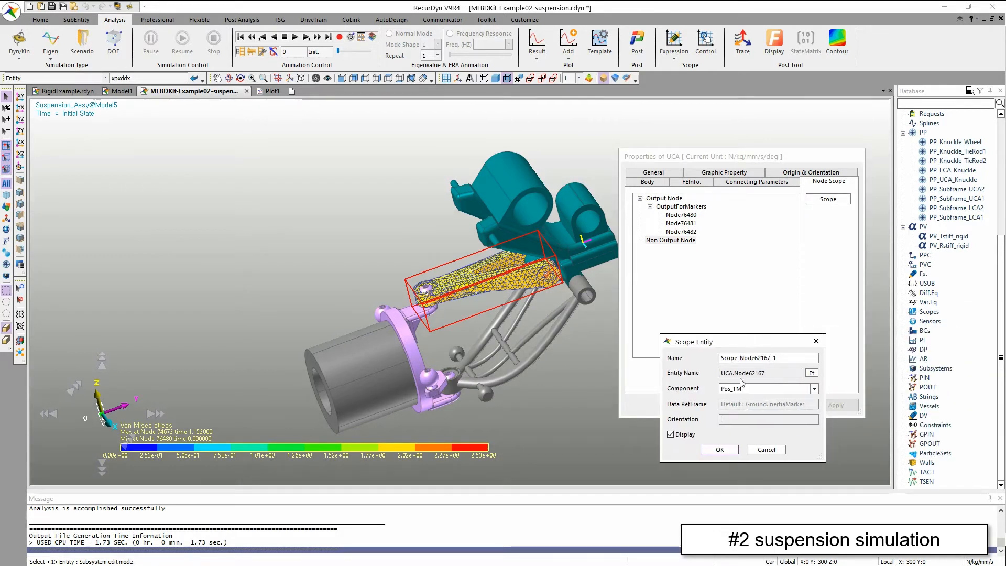
click(811, 373)
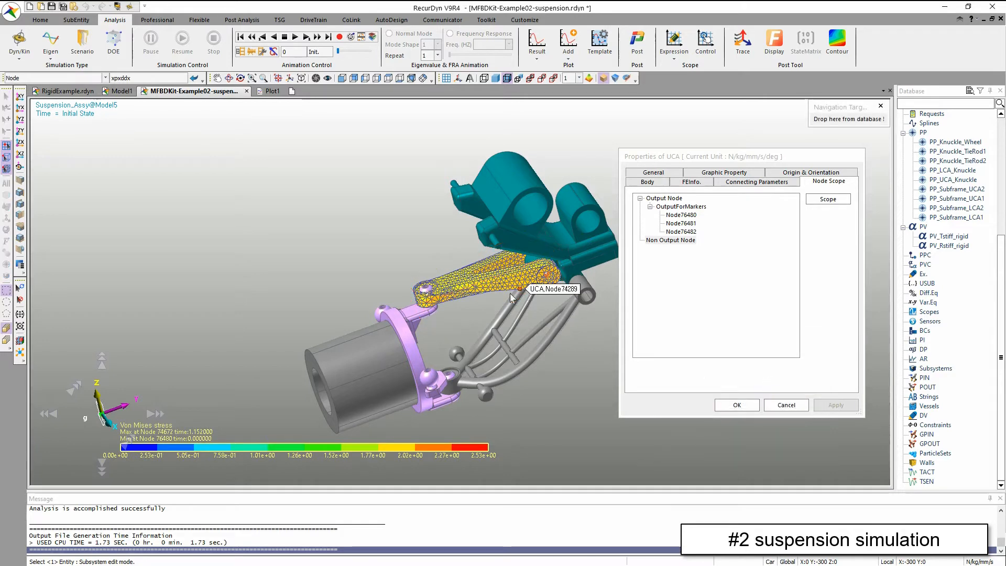
click(444, 282)
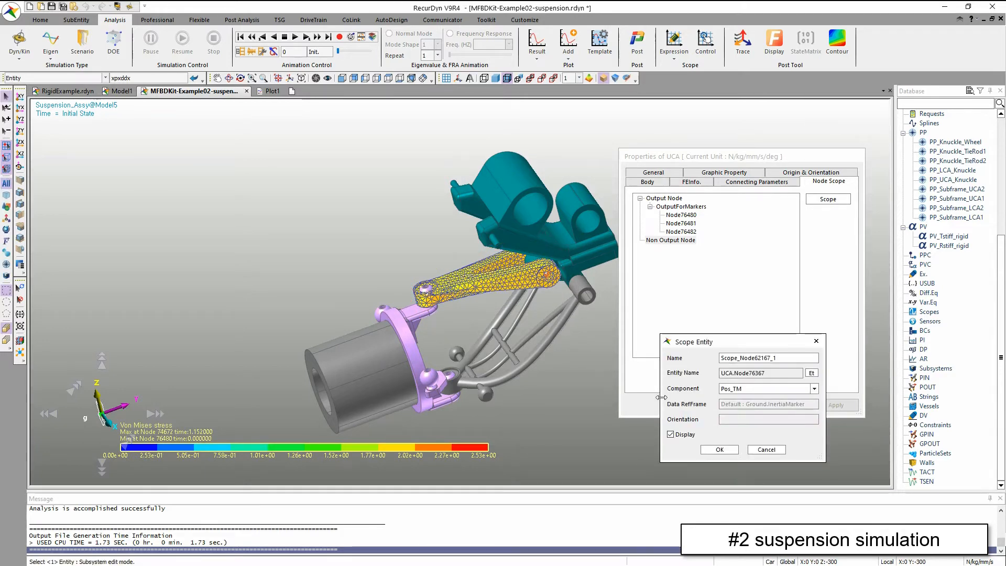
click(718, 449)
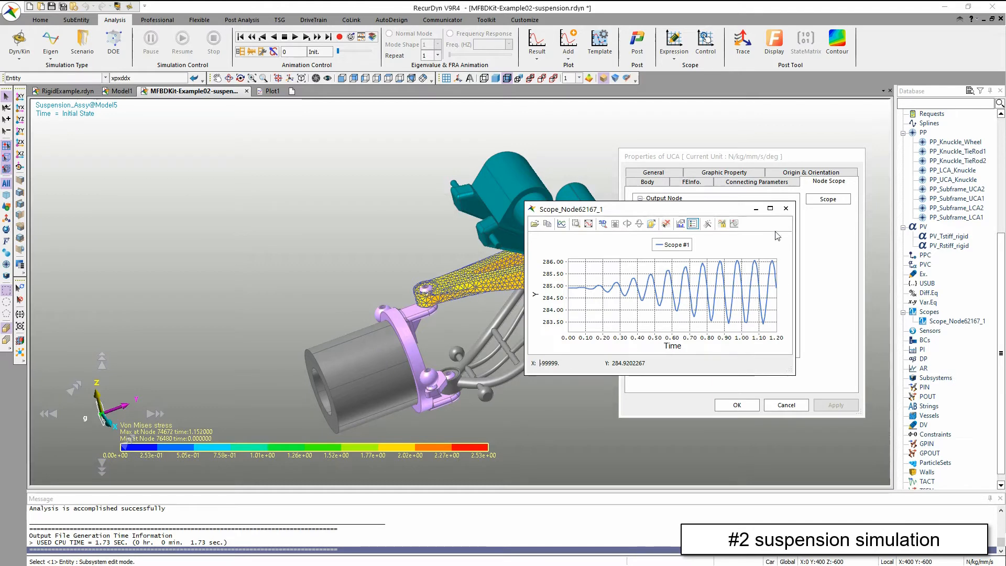
click(786, 208)
click(793, 404)
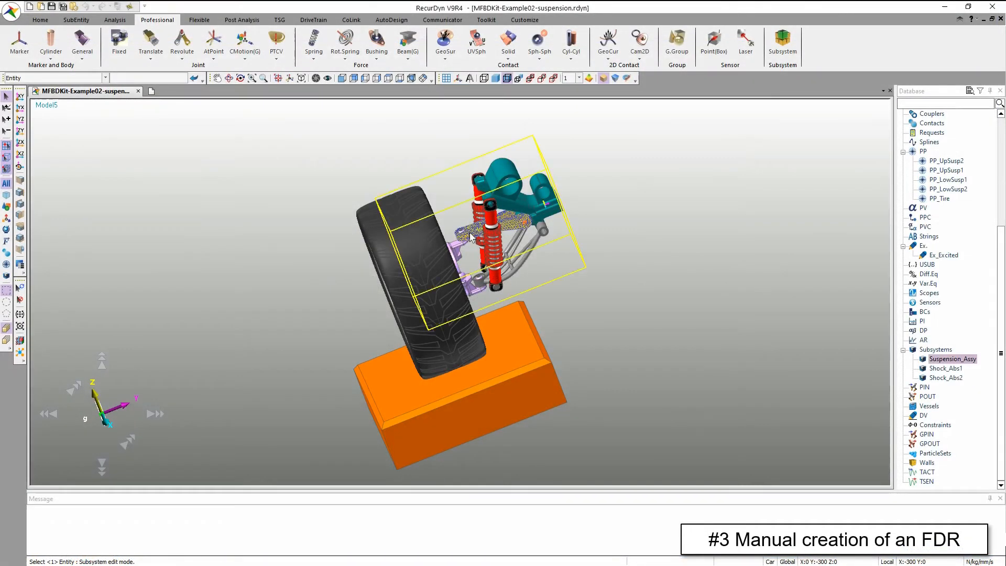
- Enter the UCA body of the Suspension_Assy subsystem for editing and delete the FDR element in its single-end hole
double_click(470, 236)
double_click(478, 281)
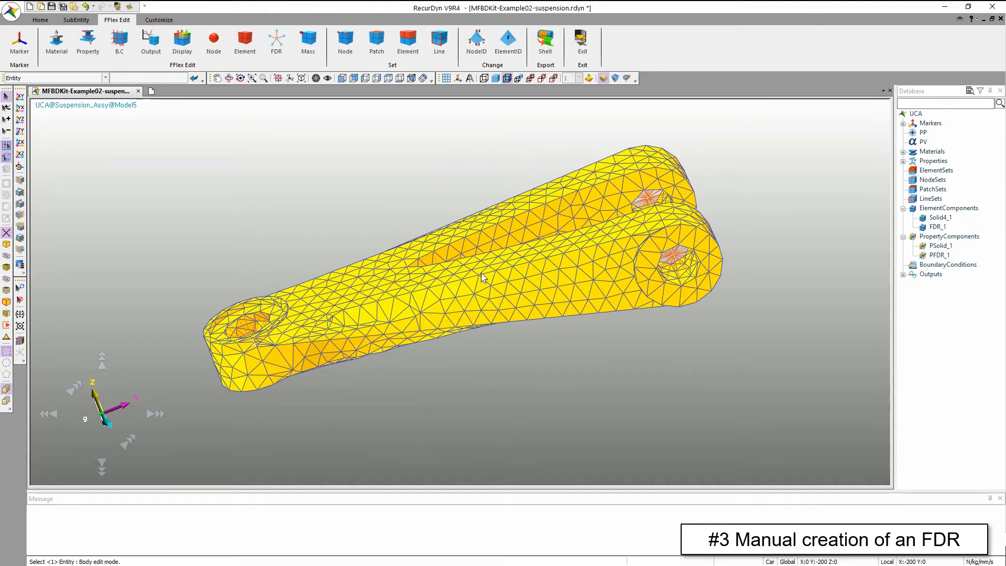
middle_drag(505, 239, 516, 273)
drag(516, 272, 557, 343)
key(w)
drag(202, 307, 280, 372)
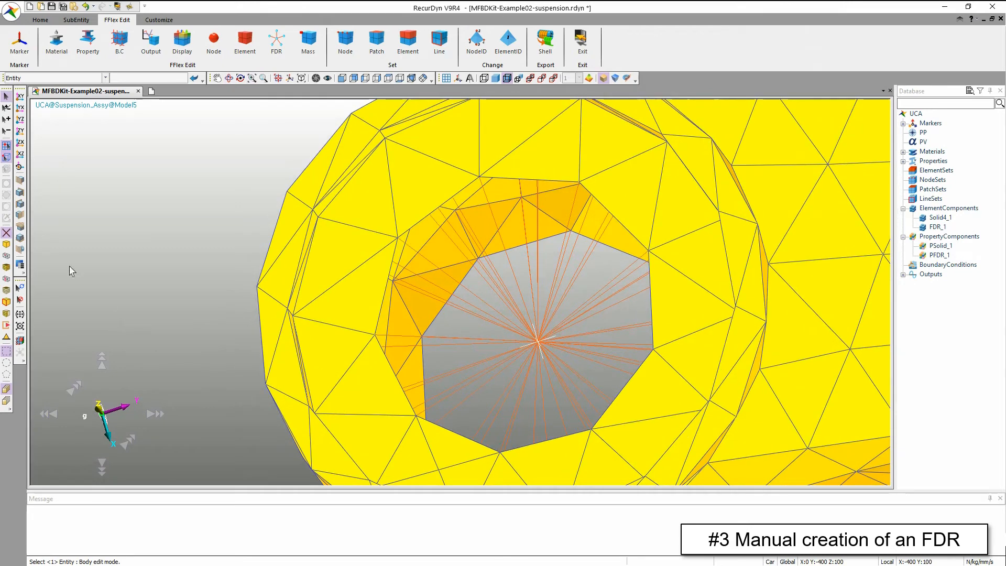
click(6, 246)
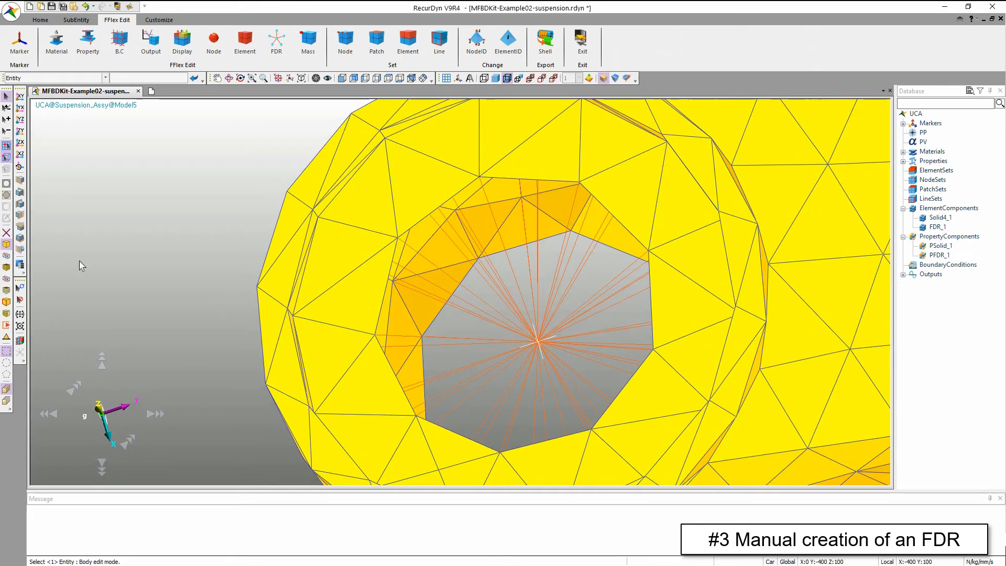
right_click(523, 361)
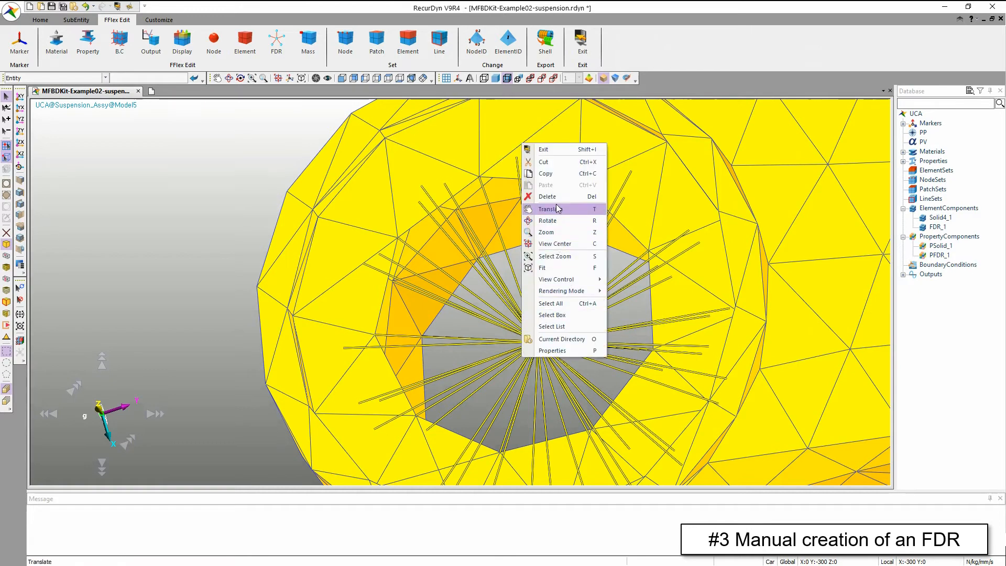
click(556, 196)
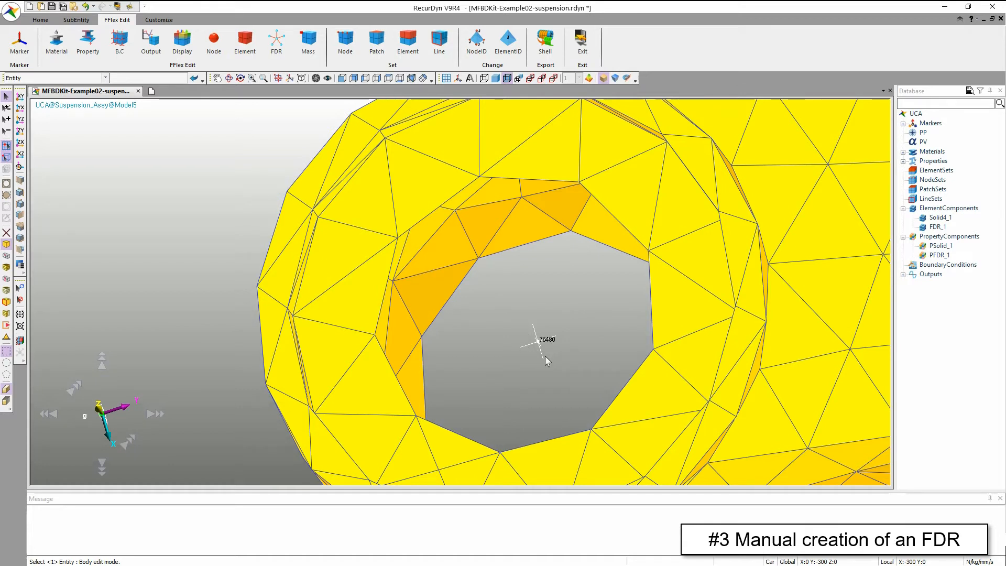
- Delete the former FDR master node 76480 at the centre of the UCA's single-end hole
click(6, 257)
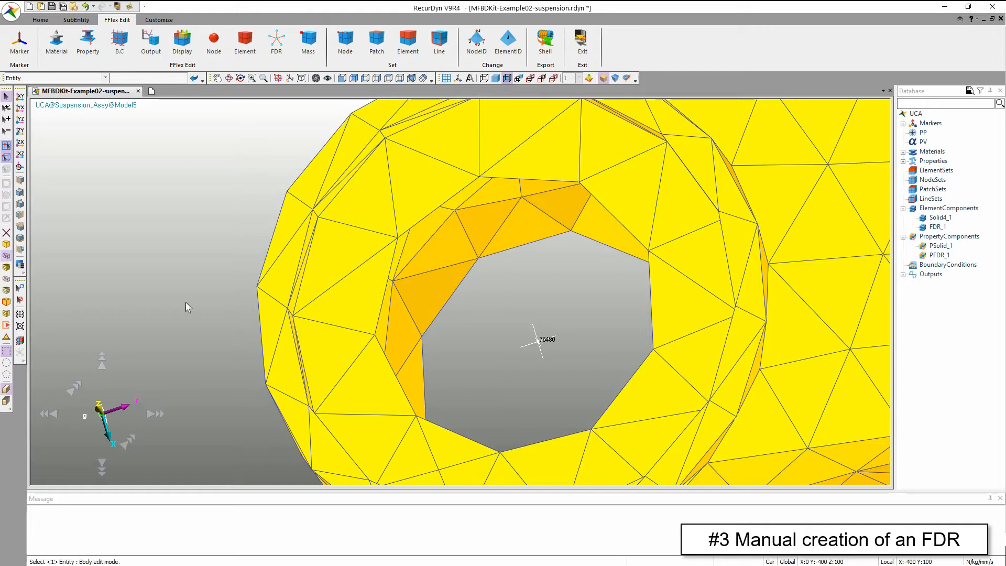
drag(517, 319, 567, 363)
right_click(565, 356)
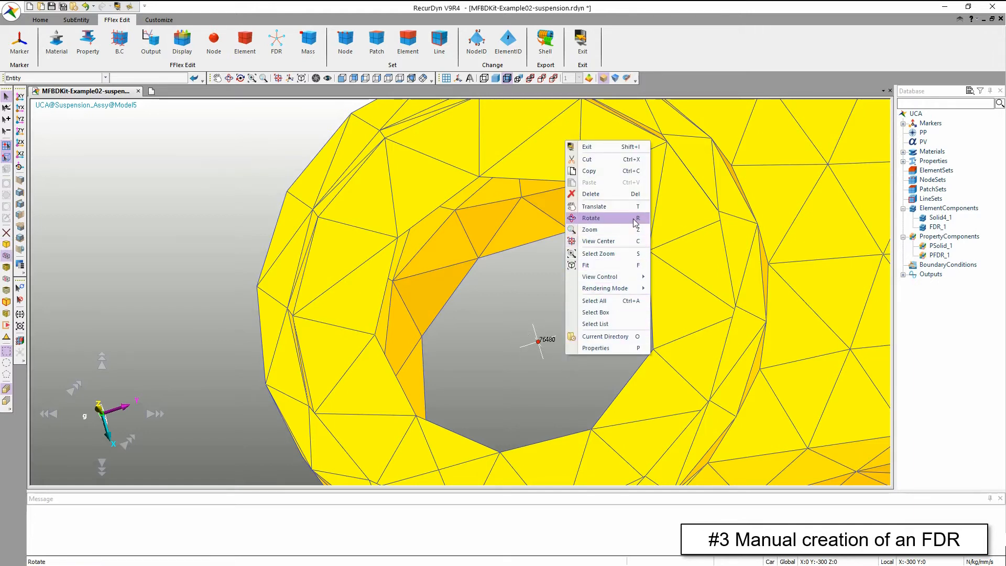
click(628, 195)
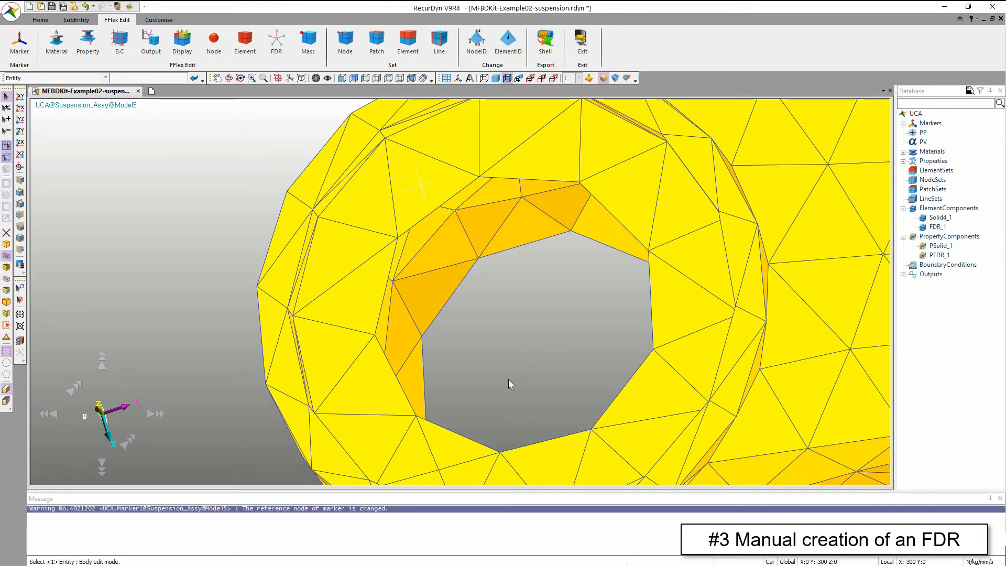
- Turn on the display of all markers for the UCA body
click(459, 78)
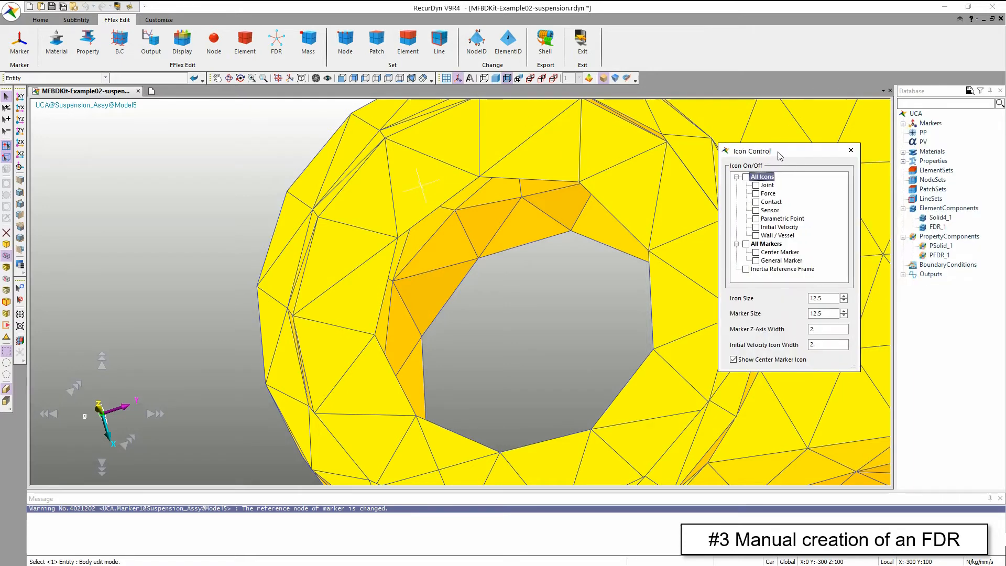
click(745, 243)
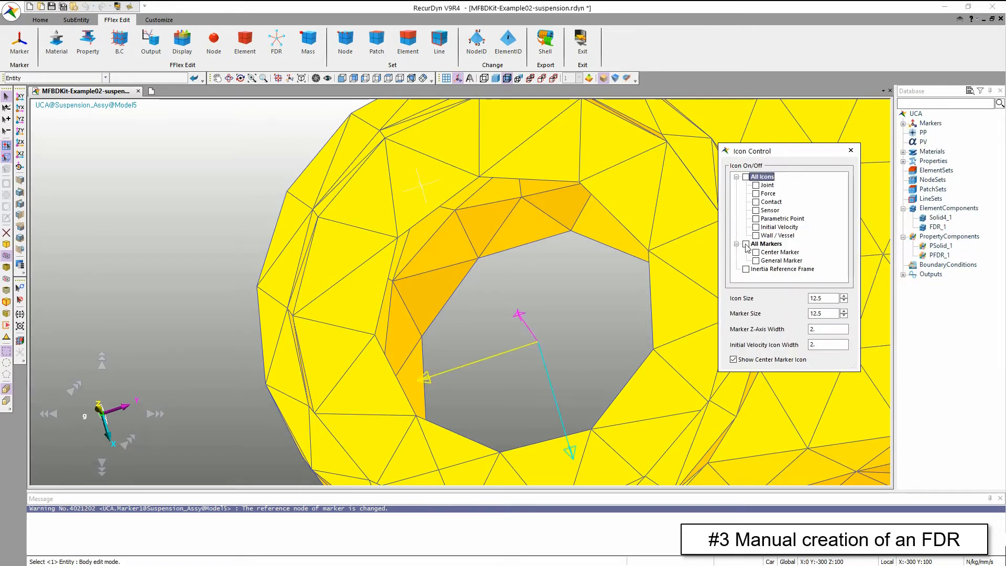
click(851, 151)
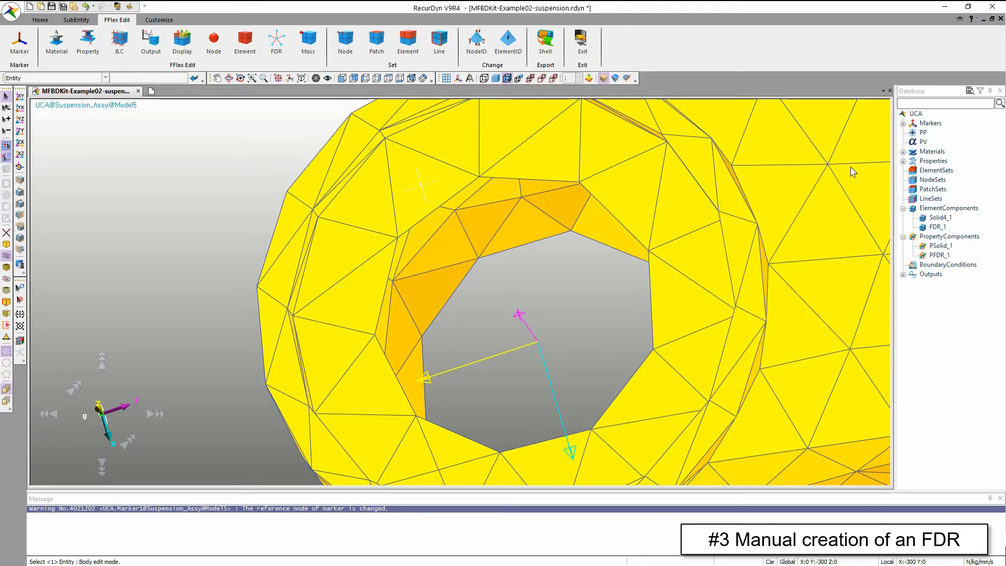
- Create node 76483 by the Point method at the marker origin in the centre of the UCA's single-end hole
key(f)
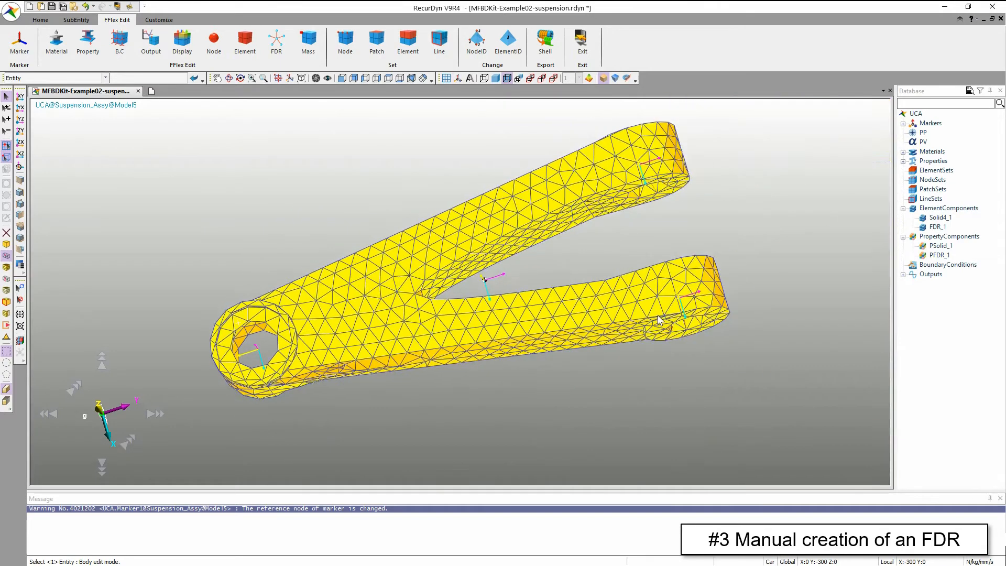
middle_drag(676, 262, 590, 187)
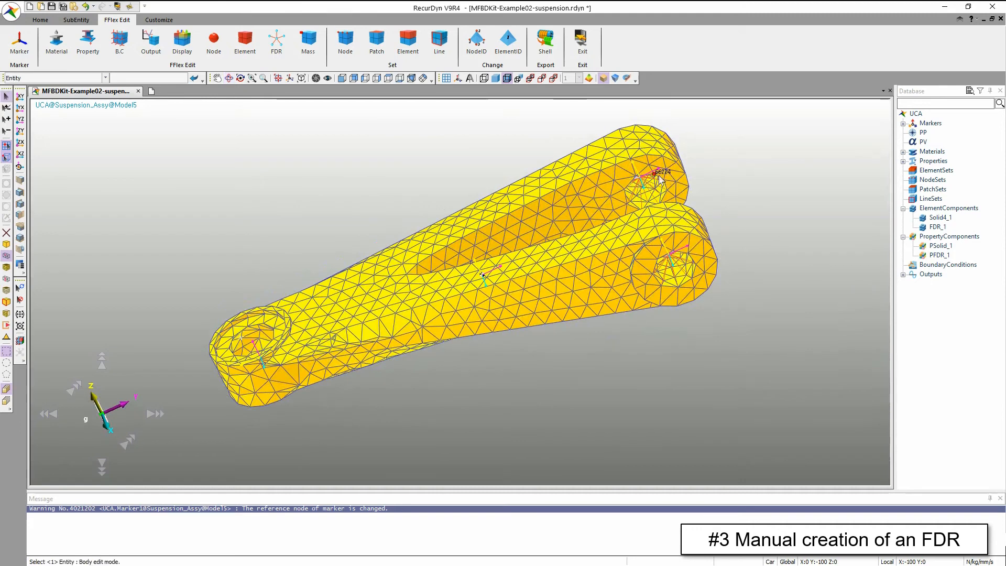
middle_drag(290, 224, 204, 298)
drag(203, 317, 348, 429)
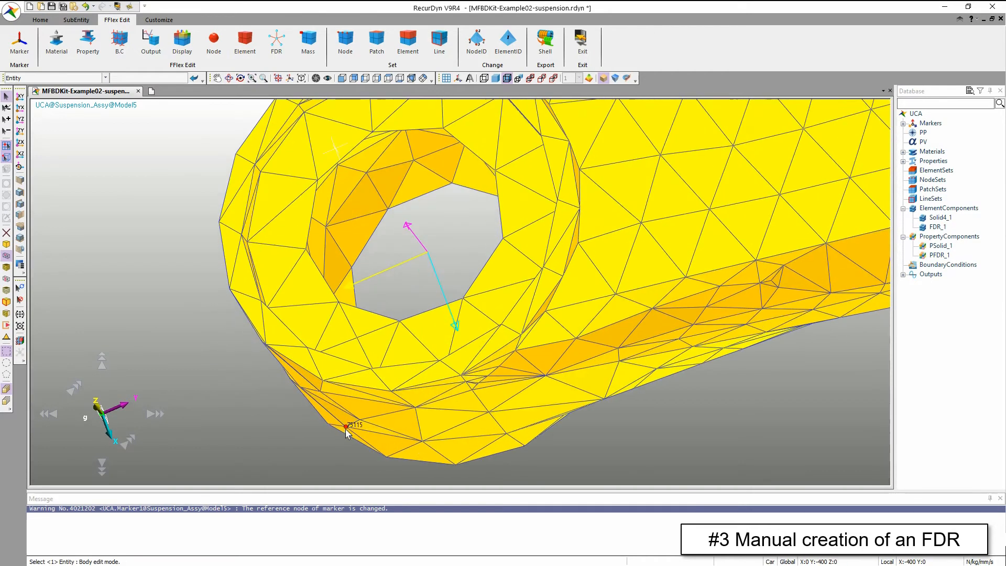
click(214, 42)
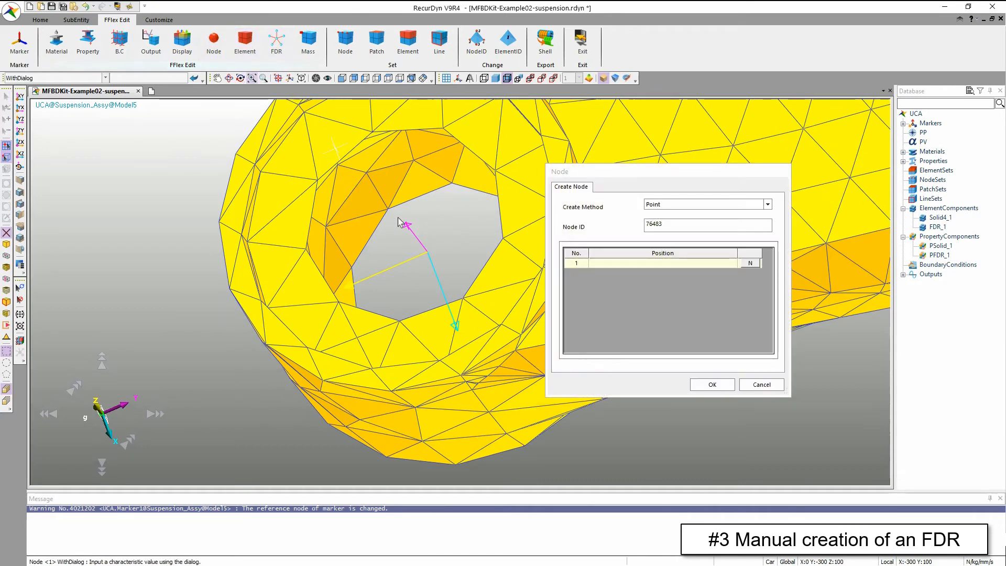
click(750, 263)
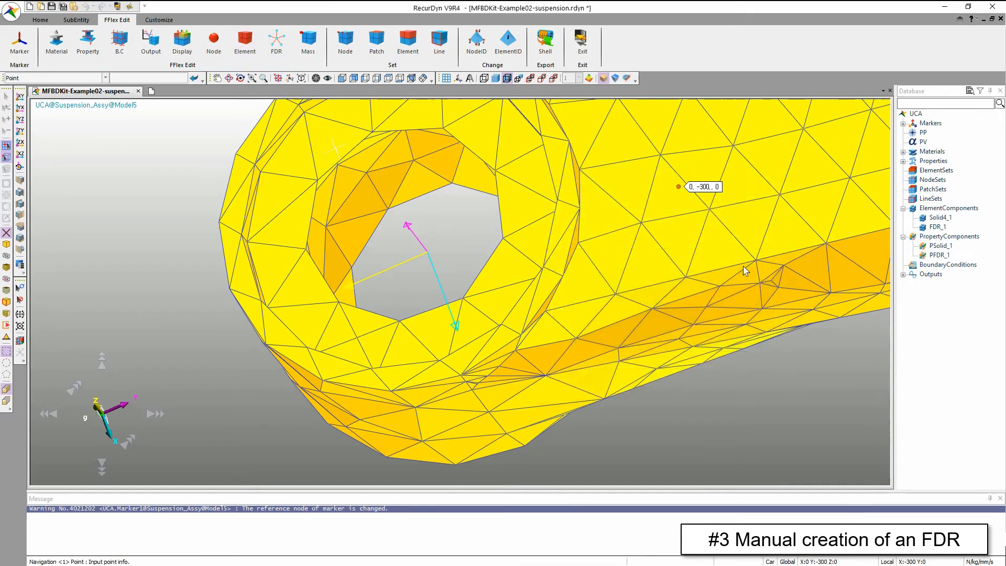
click(429, 254)
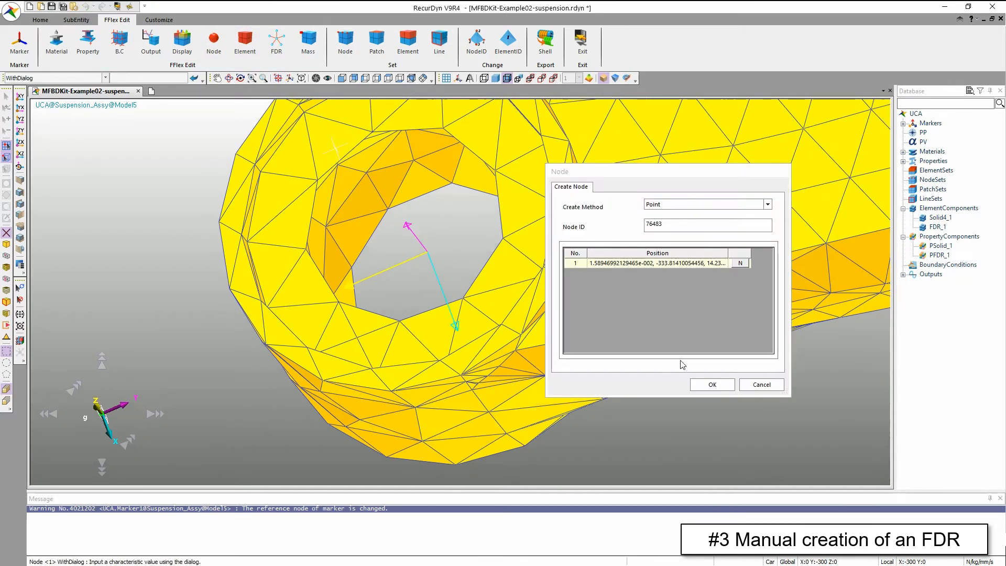
click(711, 384)
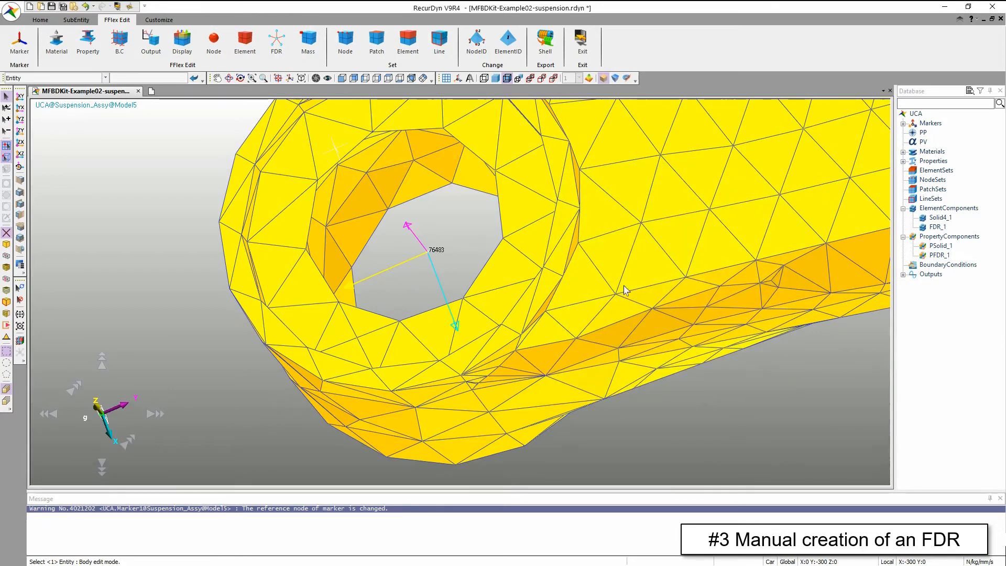
- Start a node set and select the nodes around the hole's inner surface with a circular selection centred on node 76483
click(344, 44)
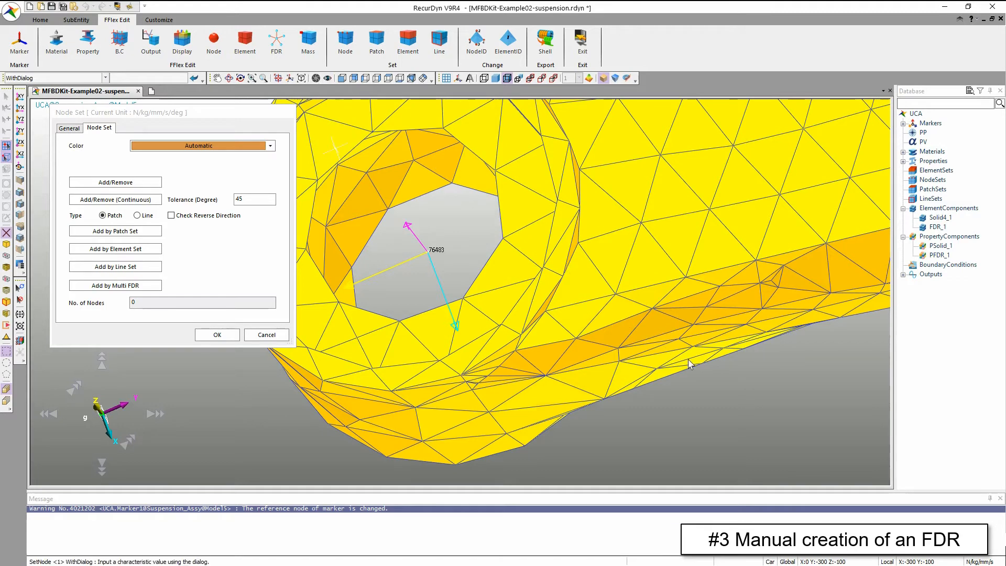
scroll(776, 432, down, 3)
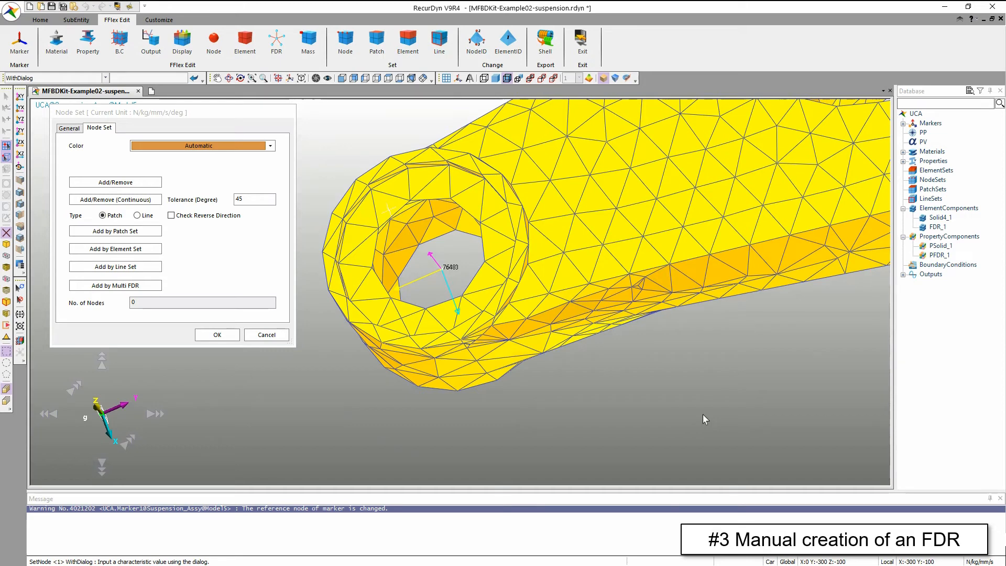
key(x)
key(f)
key(s)
drag(397, 396, 526, 494)
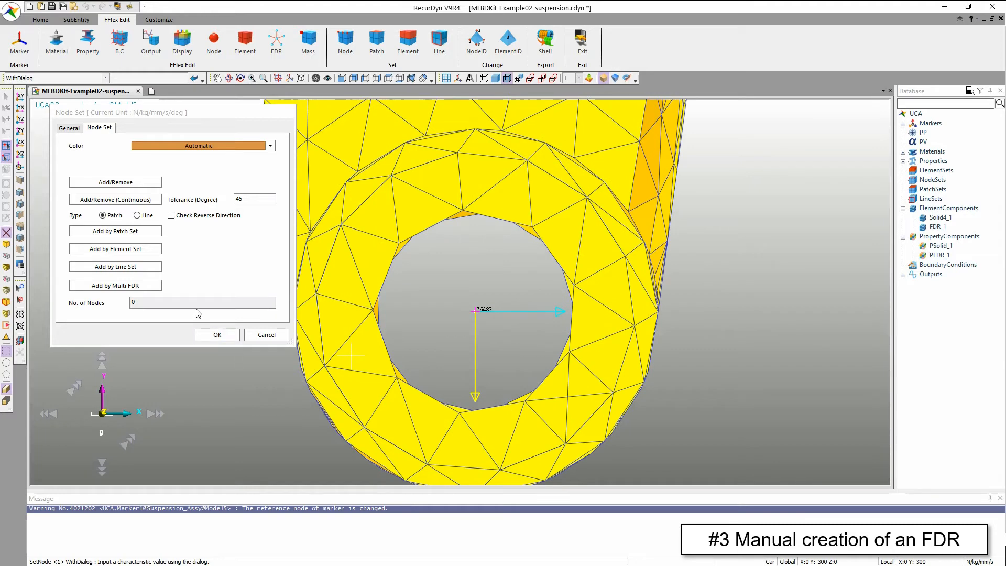
click(113, 183)
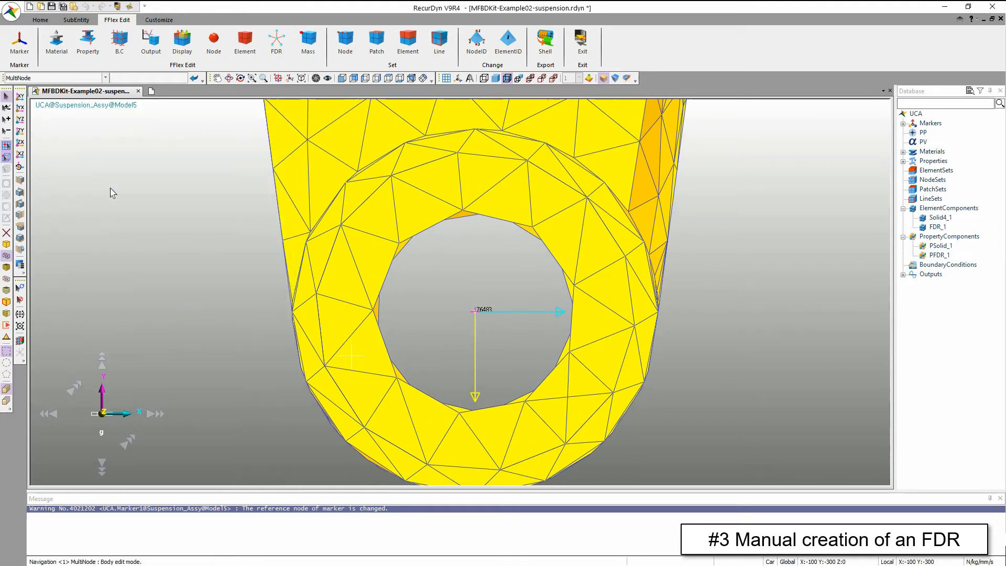
click(6, 363)
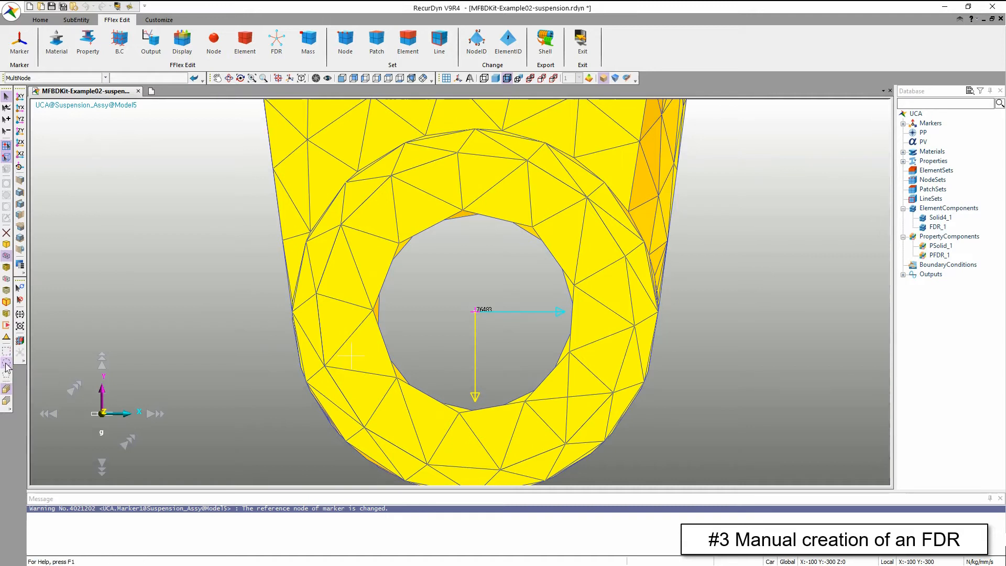
drag(476, 313, 575, 404)
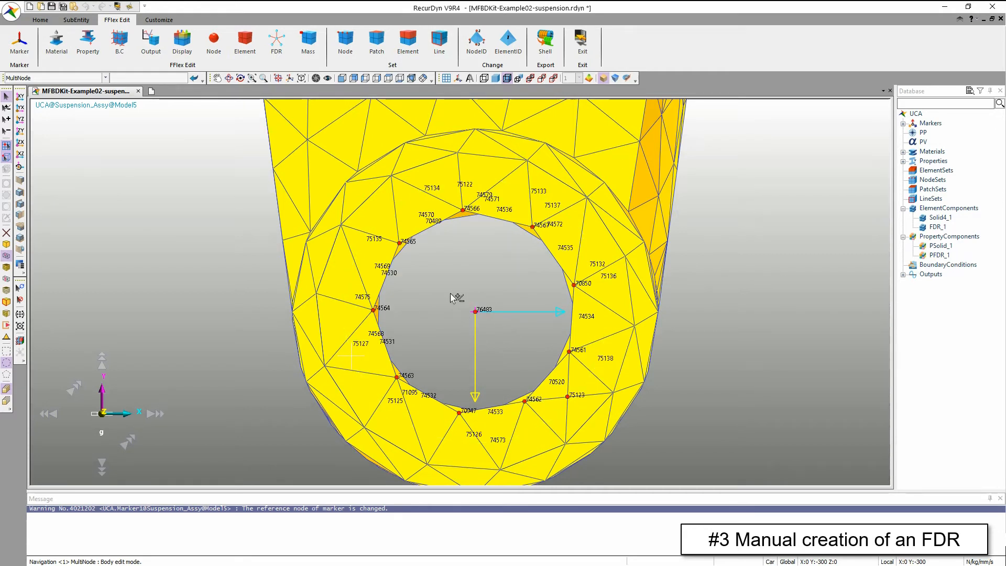
- Exclude centre node 76483 from the selection and finish creating the node set
ctrl+drag(450, 295, 490, 319)
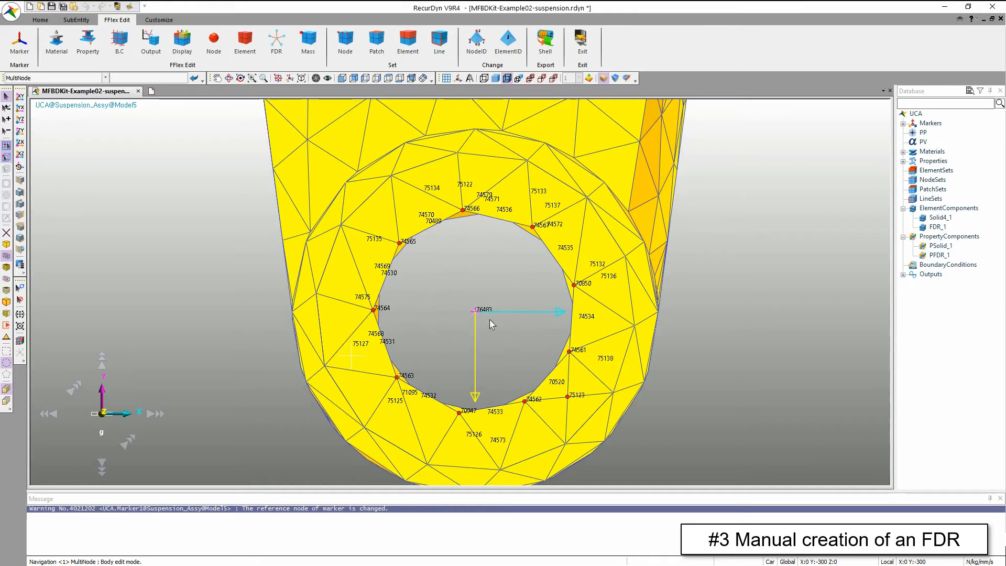
right_click(480, 288)
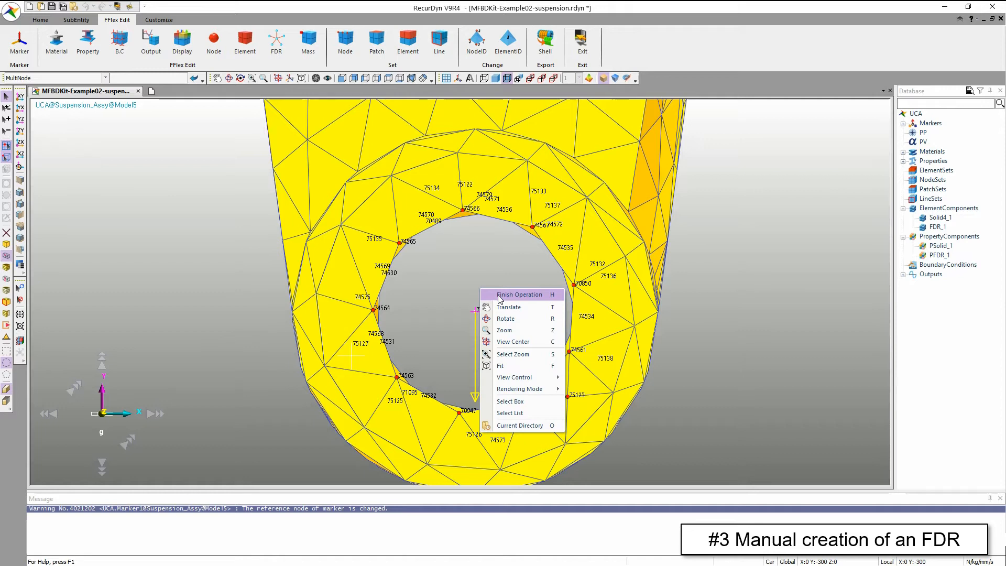
click(518, 295)
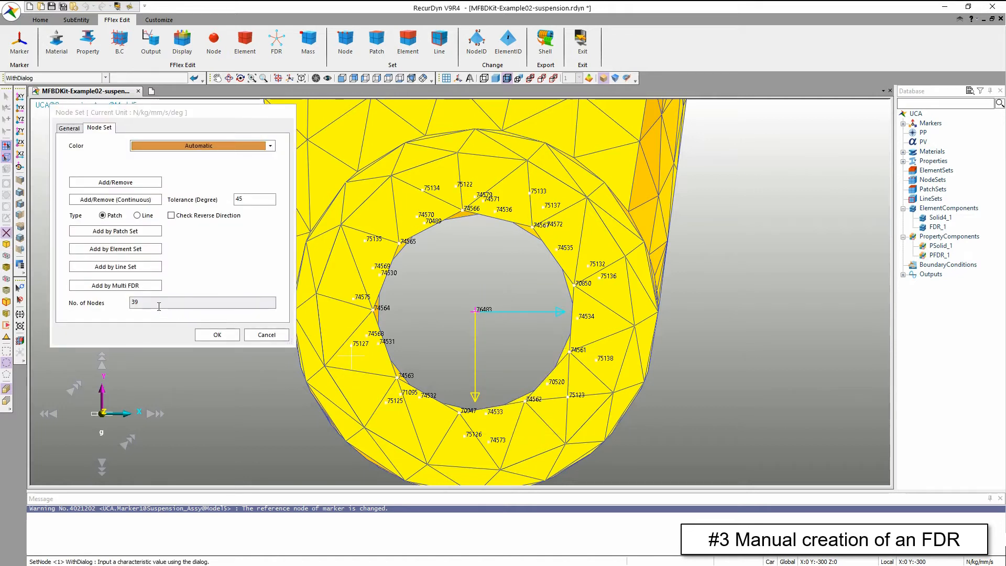
click(213, 336)
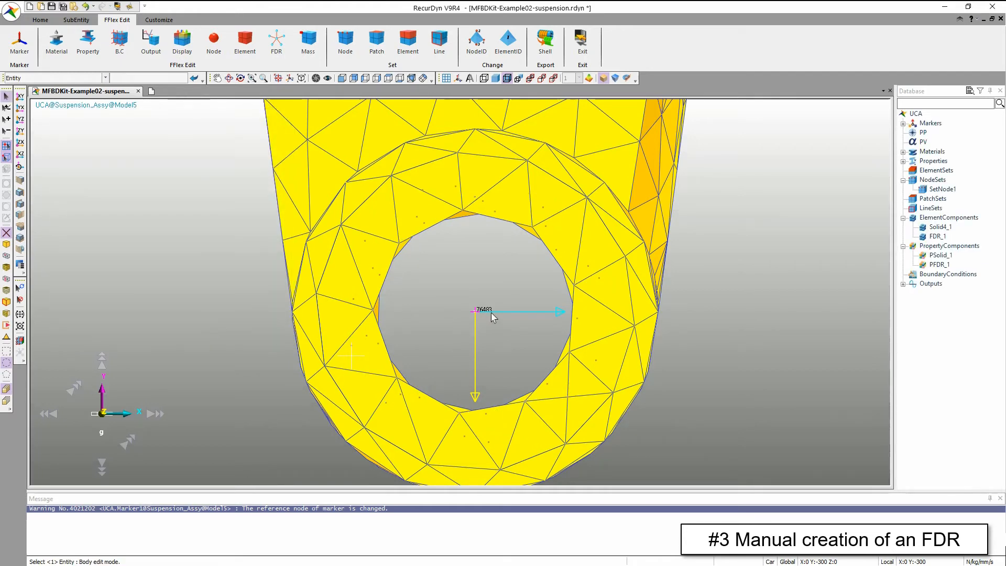
- Create an FDR element with Node76483 as the master node and the node set around the UCA's hole
middle_drag(451, 308, 386, 290)
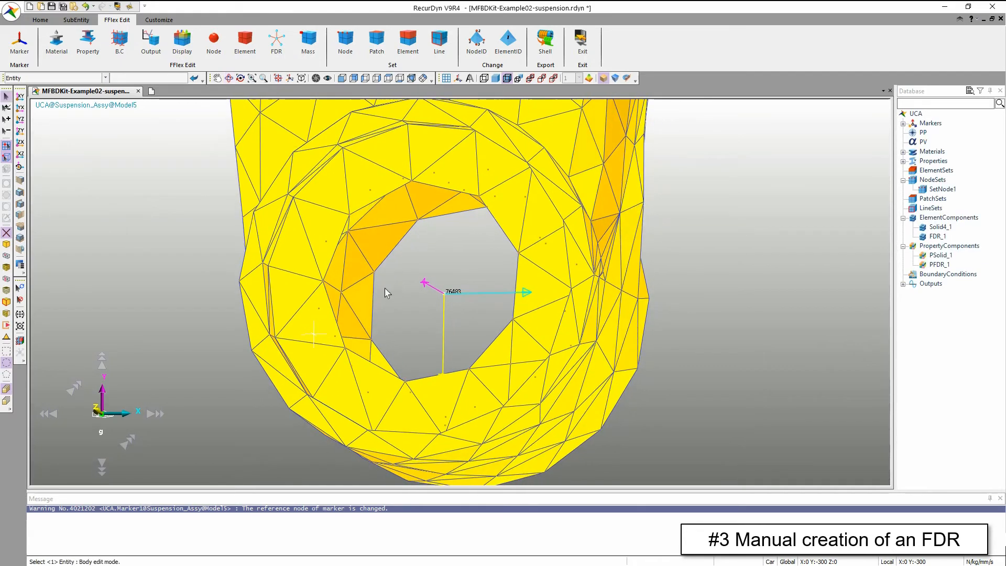
click(274, 48)
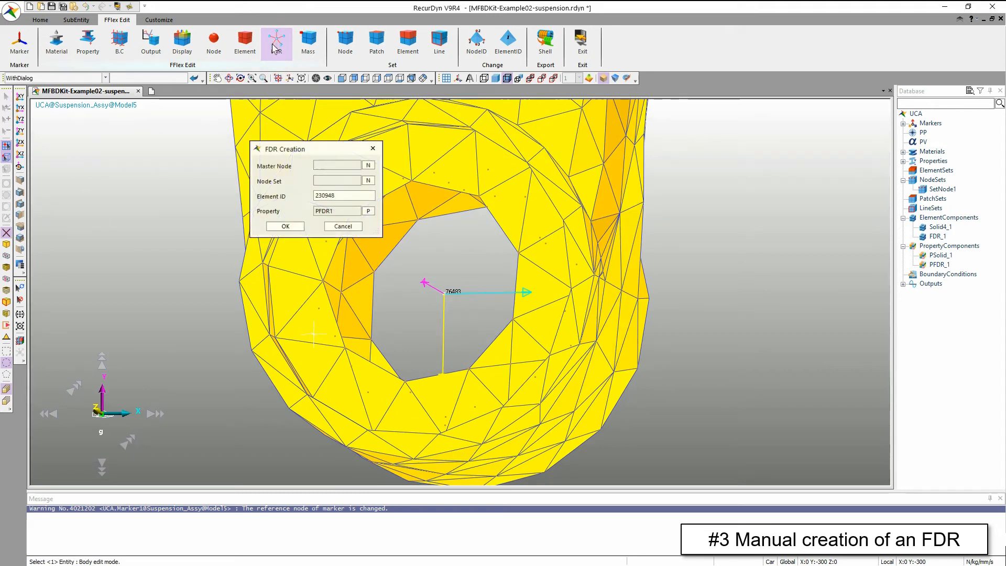
click(369, 165)
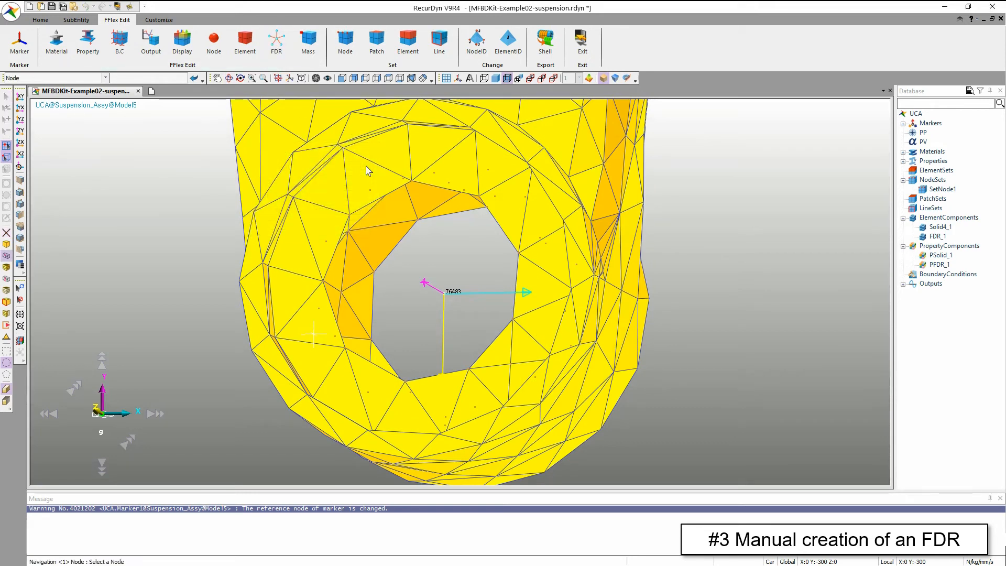
click(443, 283)
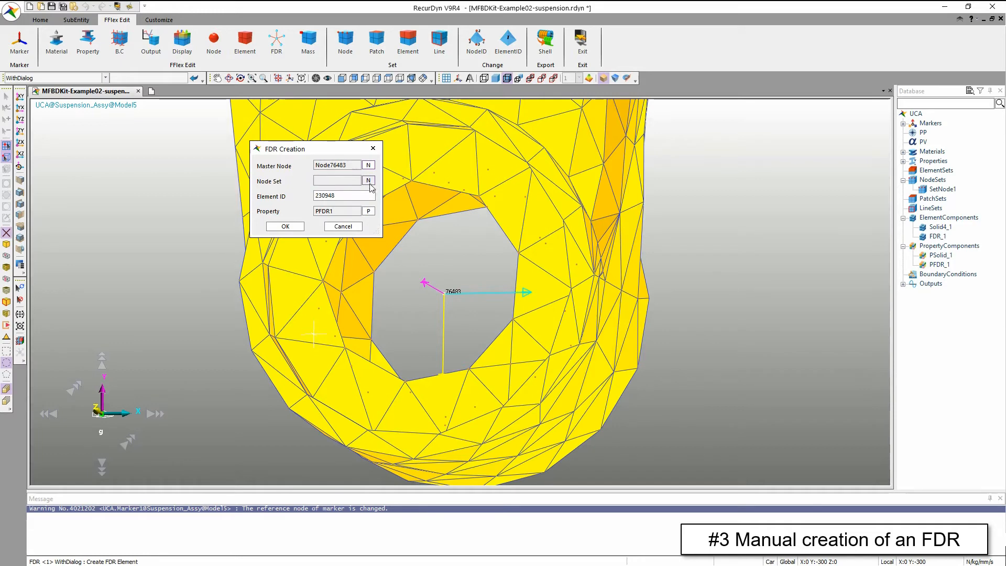
click(369, 181)
click(377, 201)
click(285, 226)
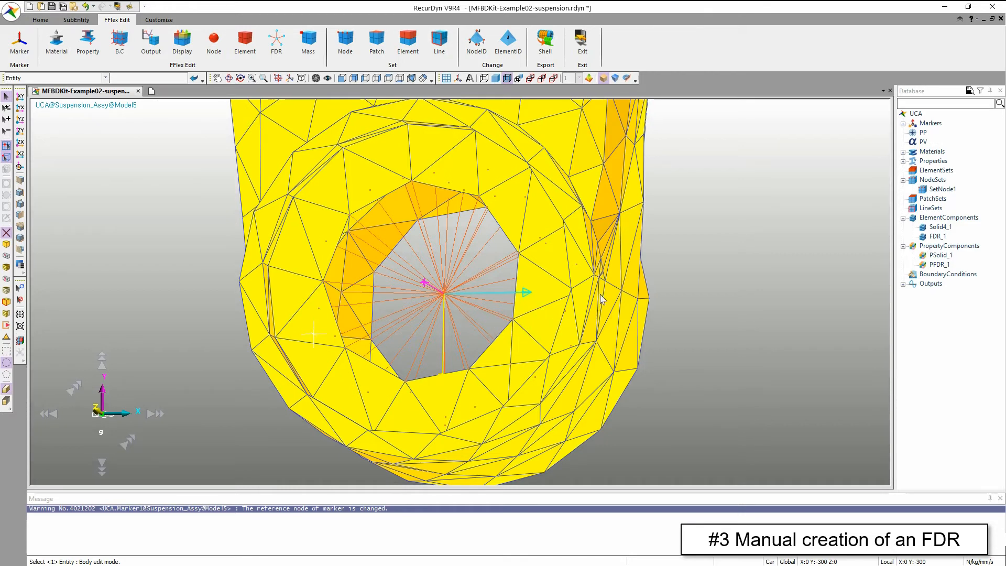
- Highlight FDR_1, exit the UCA's body editing, and focus on the UCA's single-hole end in the suspension assembly
click(933, 241)
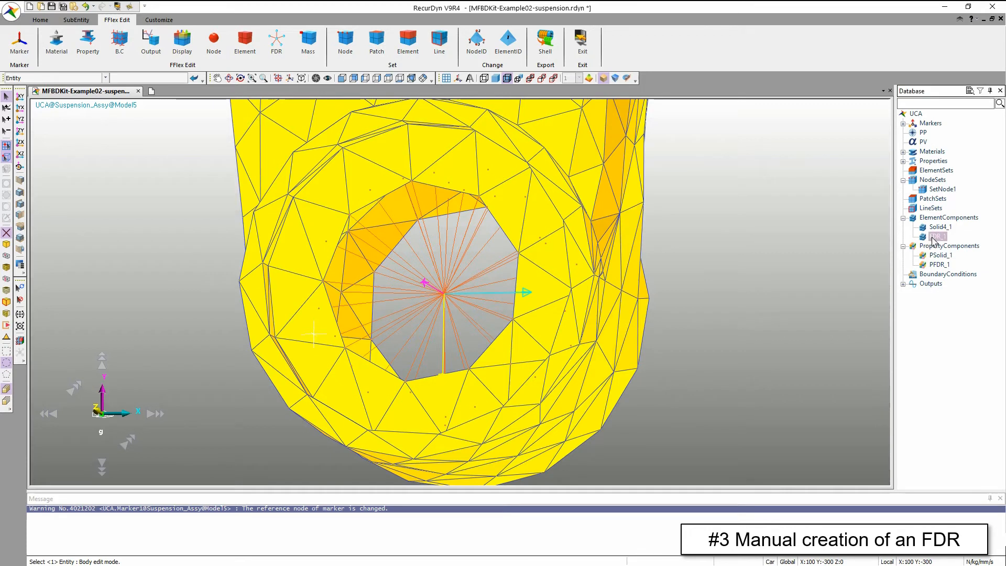
right_click(671, 348)
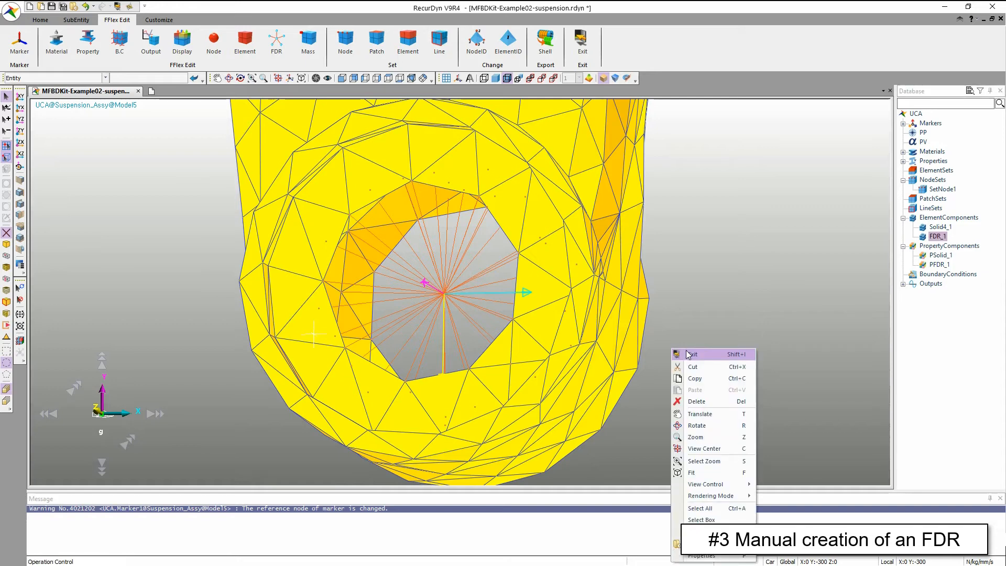
click(687, 351)
key(f)
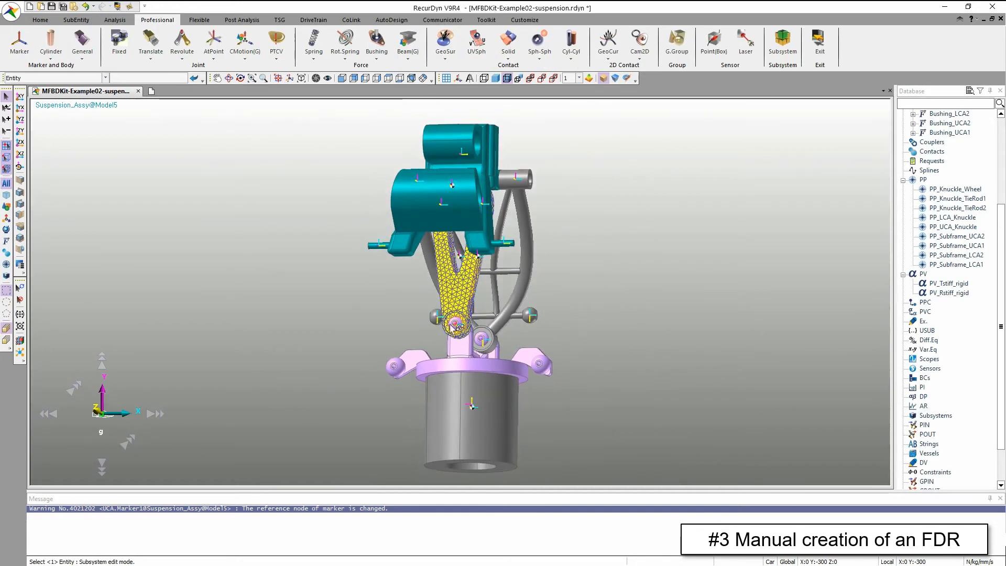
key(s)
drag(435, 308, 483, 344)
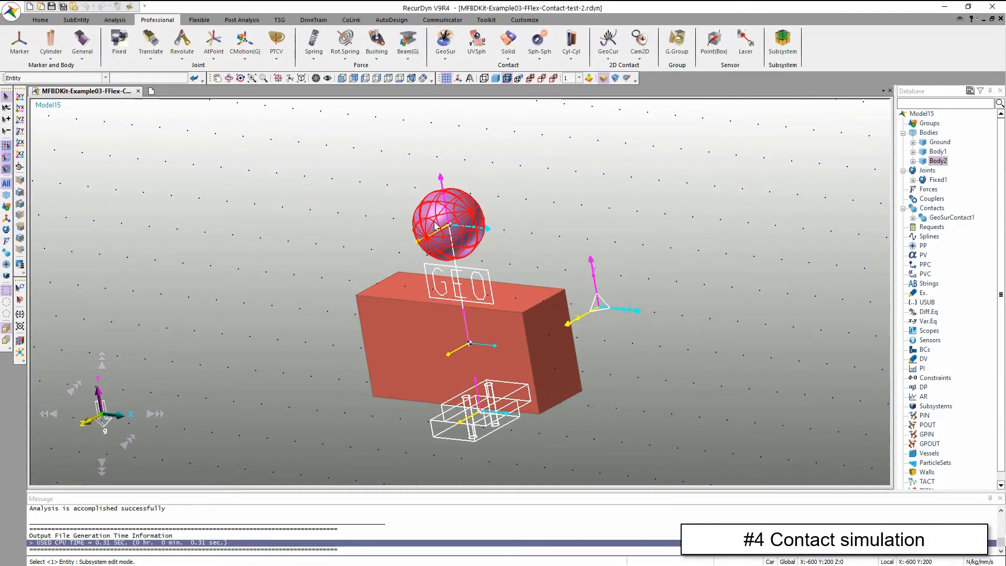
- Run the dynamic/kinematic analysis of the sphere-and-box contact model with the box as a rigid body
click(115, 20)
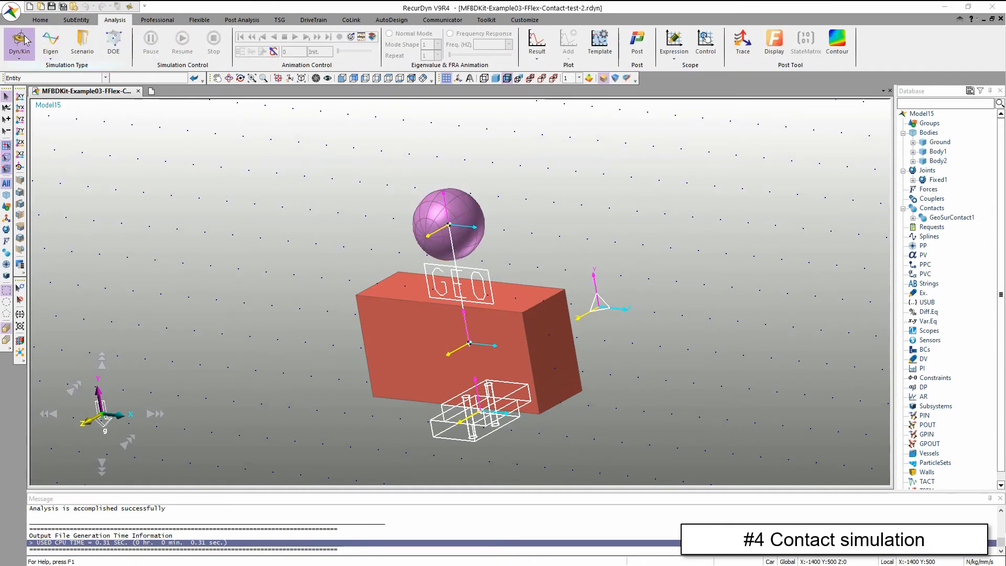
click(21, 41)
click(676, 394)
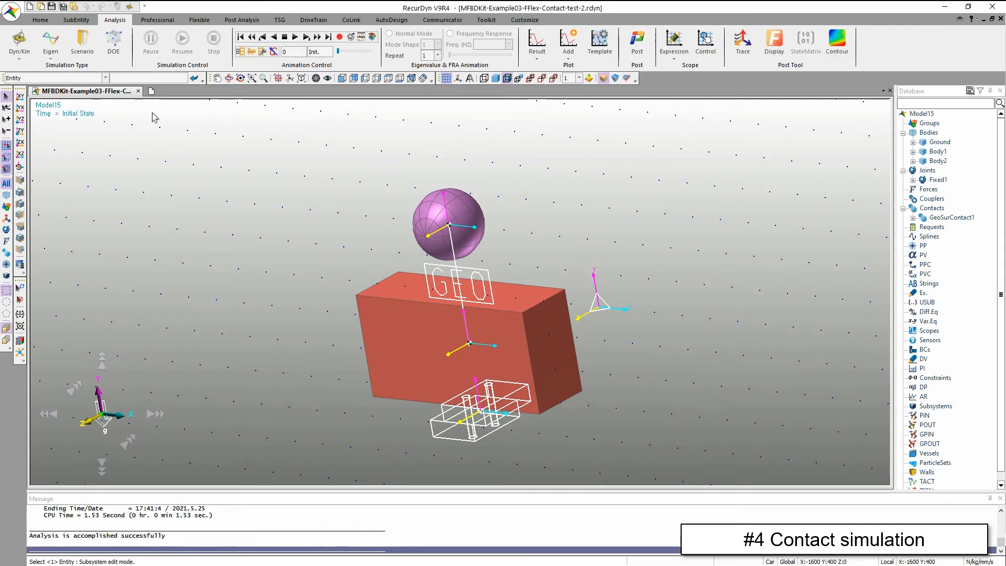
- Play the sphere-drop animation on the rigid box and return it to the initial state
click(295, 37)
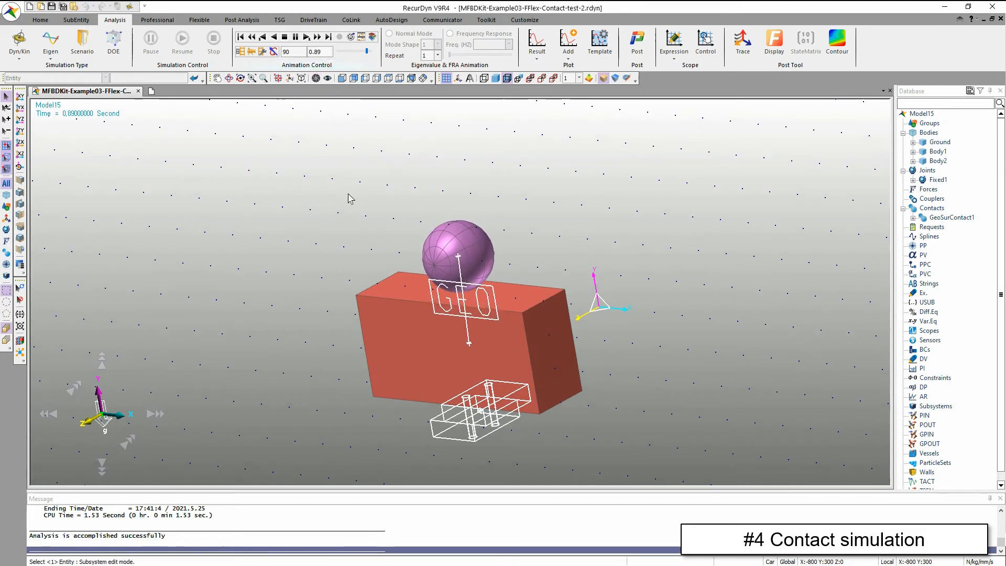
click(327, 193)
key(Return)
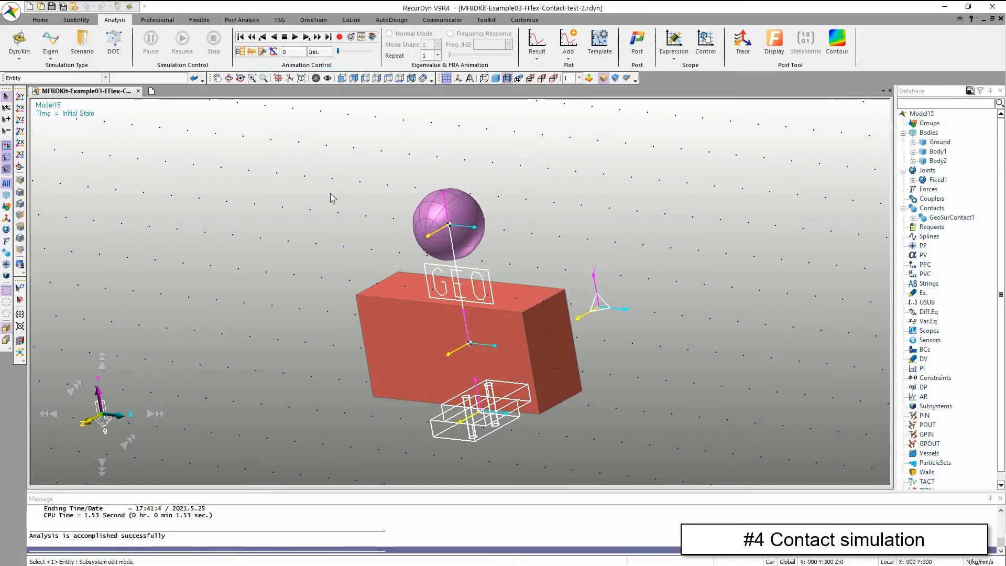
- Start converting rigid box Body1 to an FFlex body with the Mesh type, keeping the joint, force and geo contact assist modeling
click(157, 20)
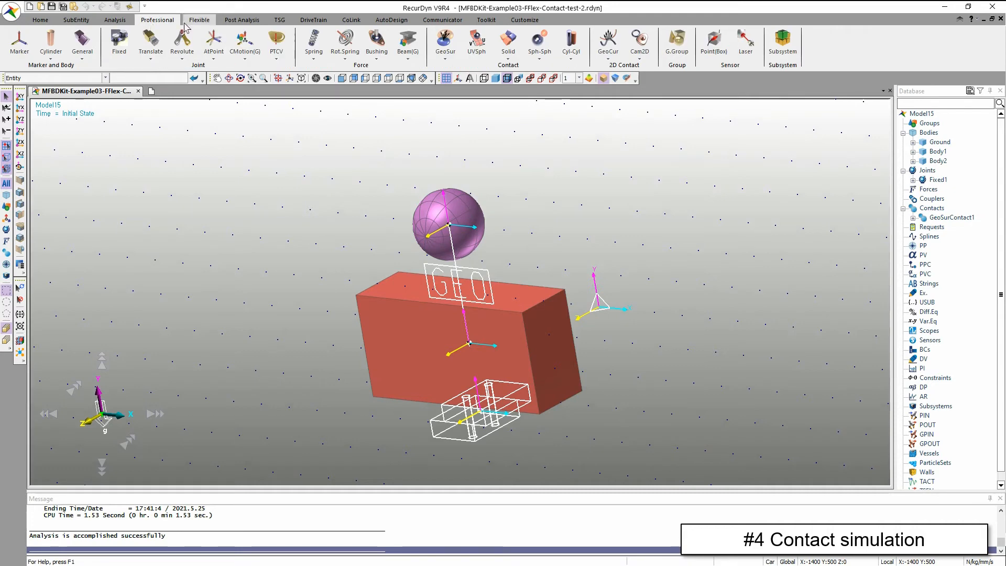
click(198, 20)
click(20, 41)
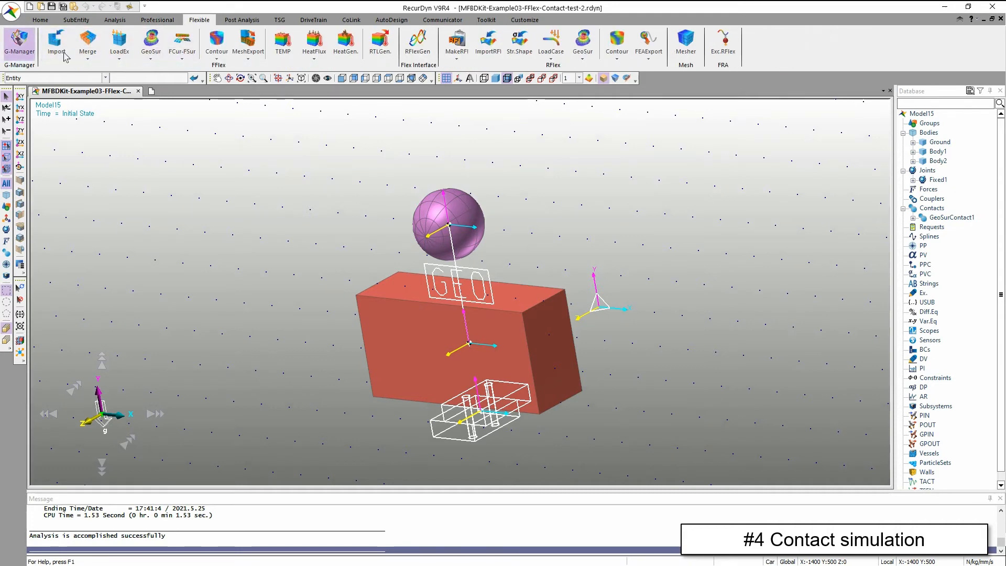
click(383, 327)
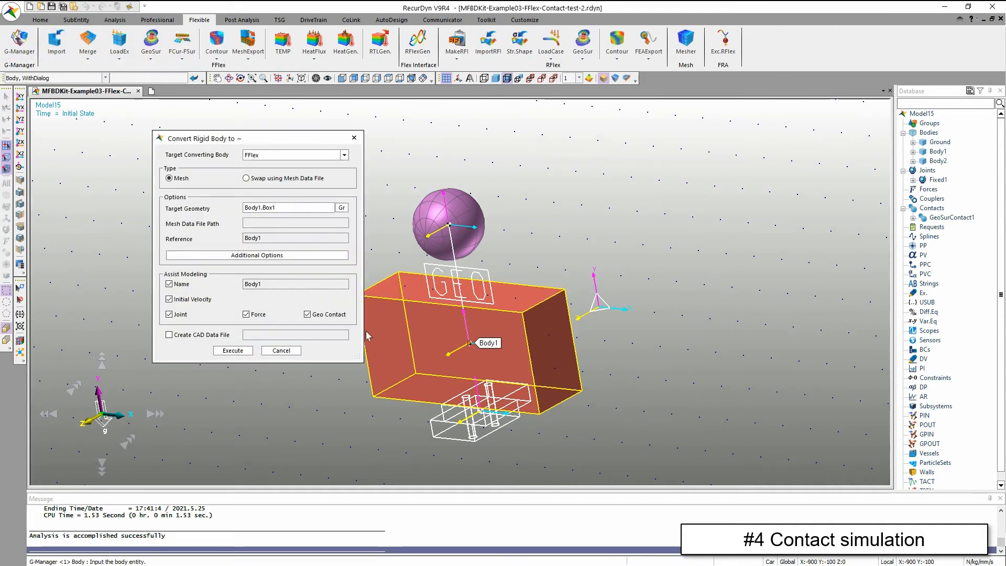
click(232, 350)
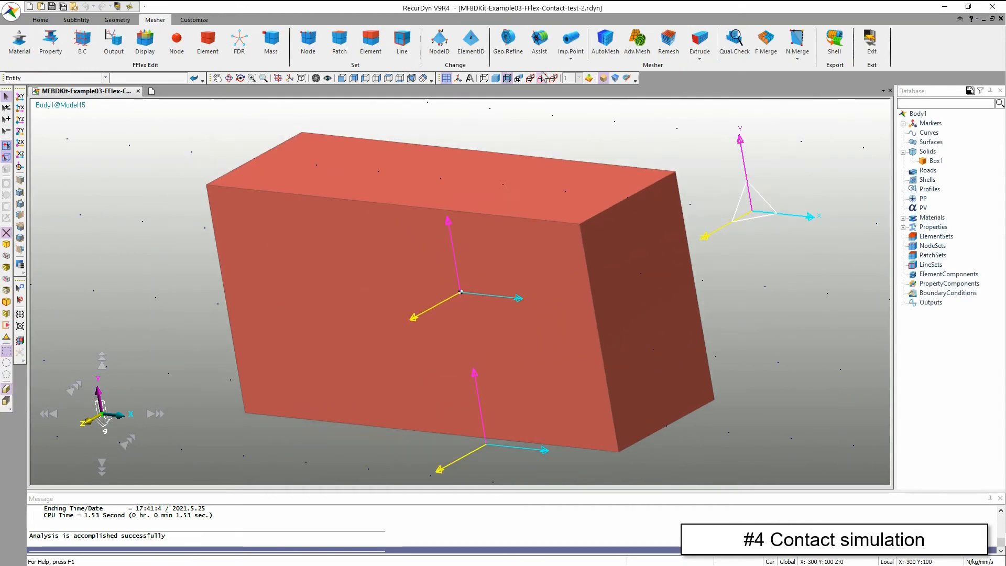
- Review the geometries that Assist Modeling assigns to Fixed1 and GeoSurContact1, and close it without changes
click(540, 35)
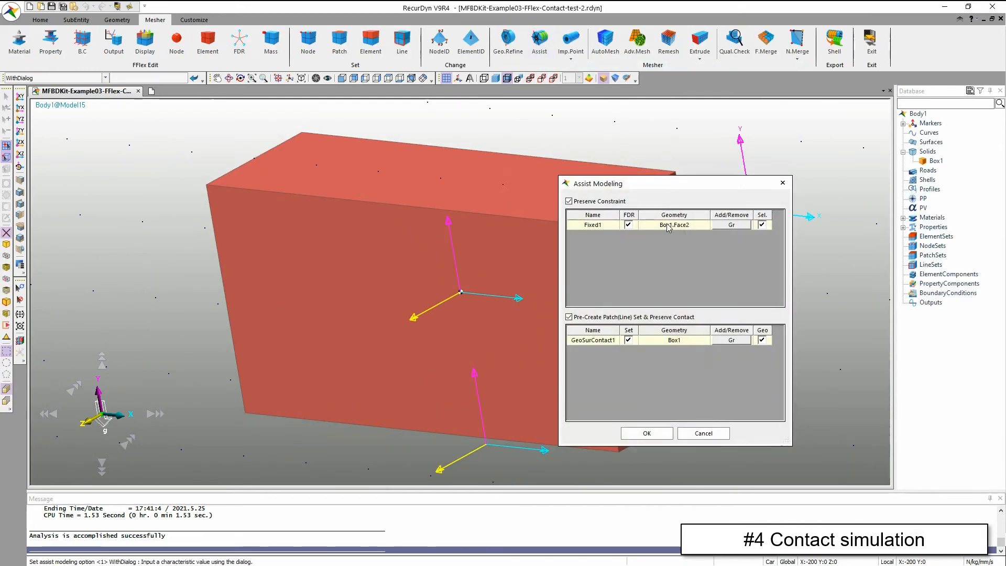
click(668, 341)
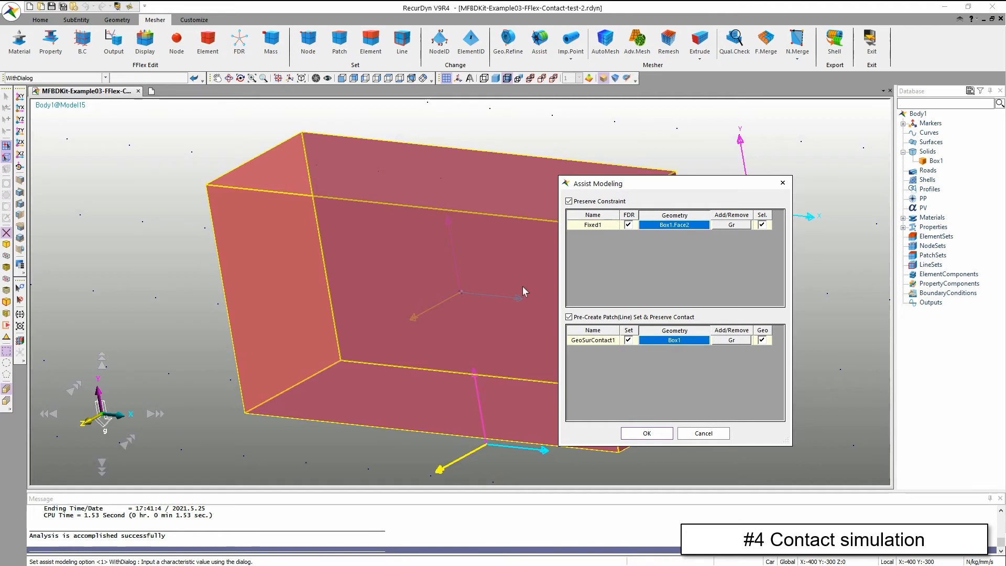
click(702, 433)
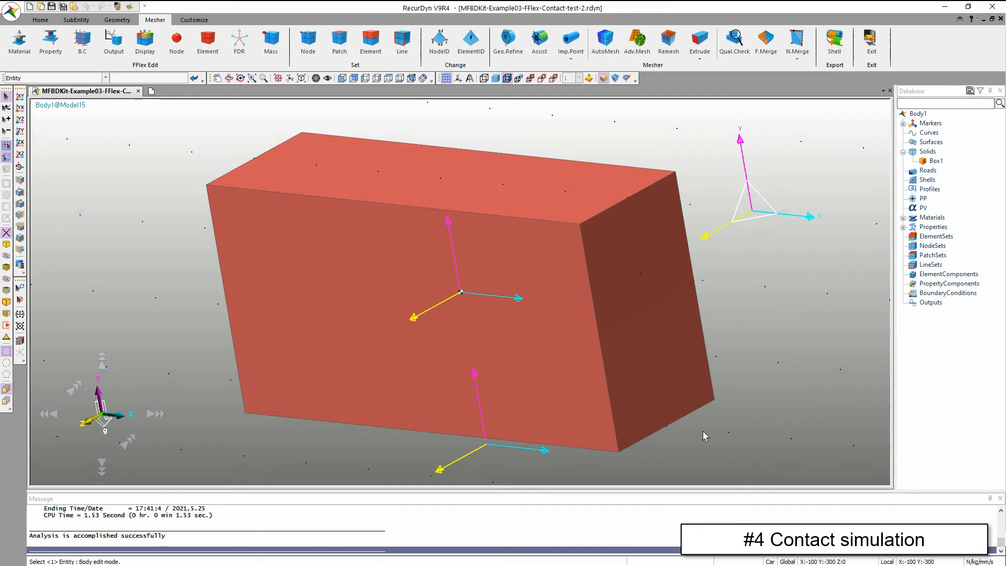
- Mesh Box1 with Advanced Mesh using Shell4(Quad4) elements, with both the average and minimum element sizes set to 50
click(640, 47)
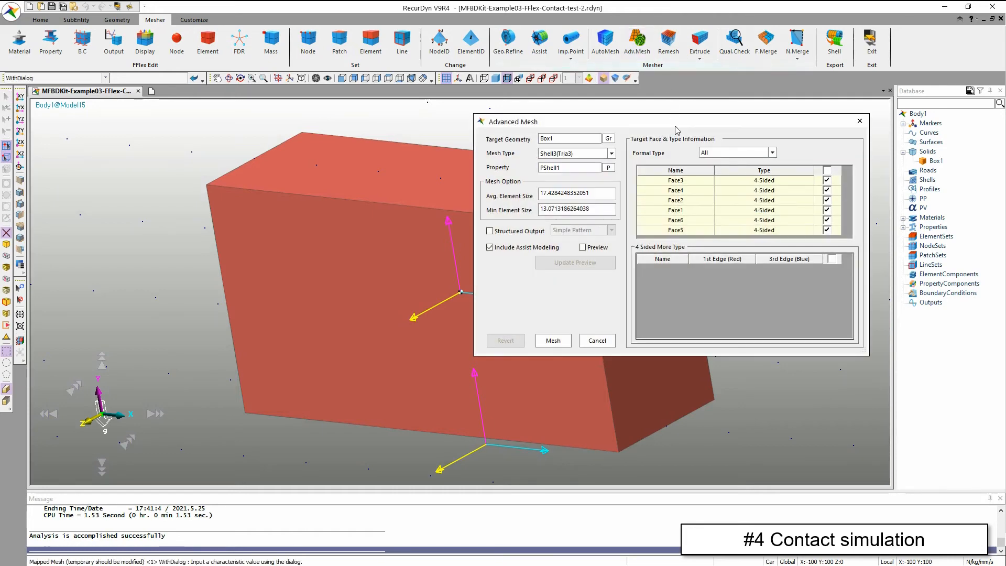
click(611, 153)
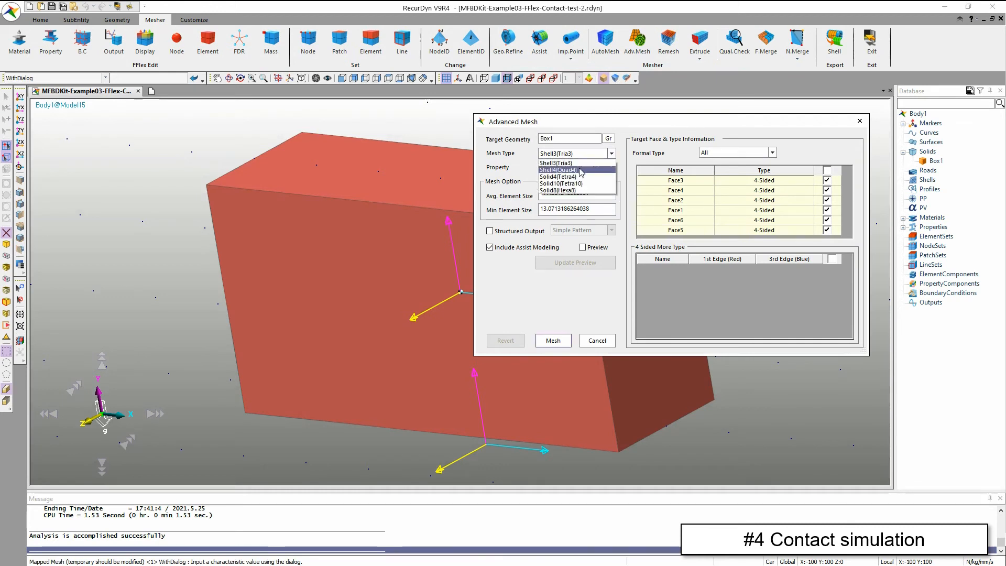
click(558, 170)
double_click(597, 193)
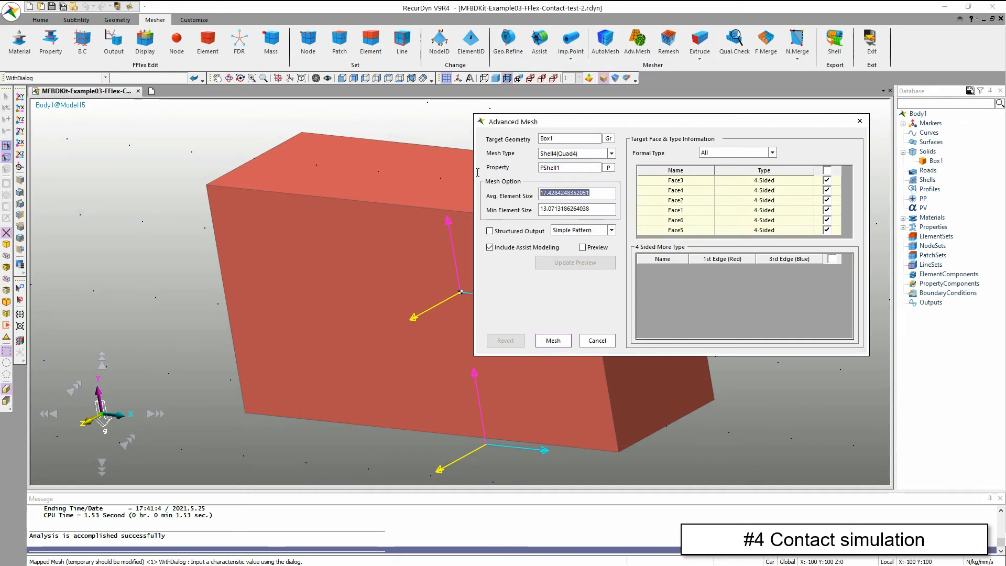
text(50)
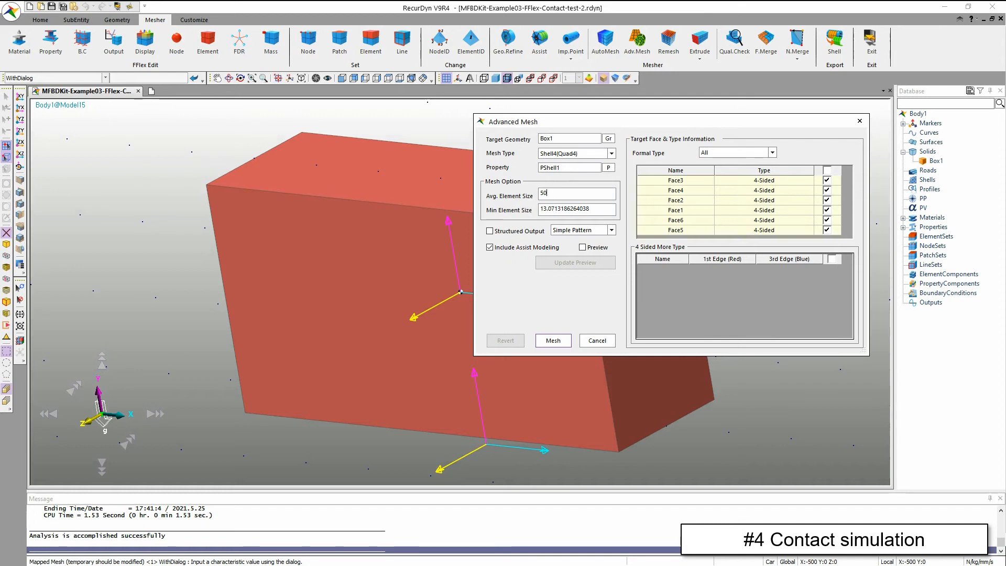
key(Tab)
text(50)
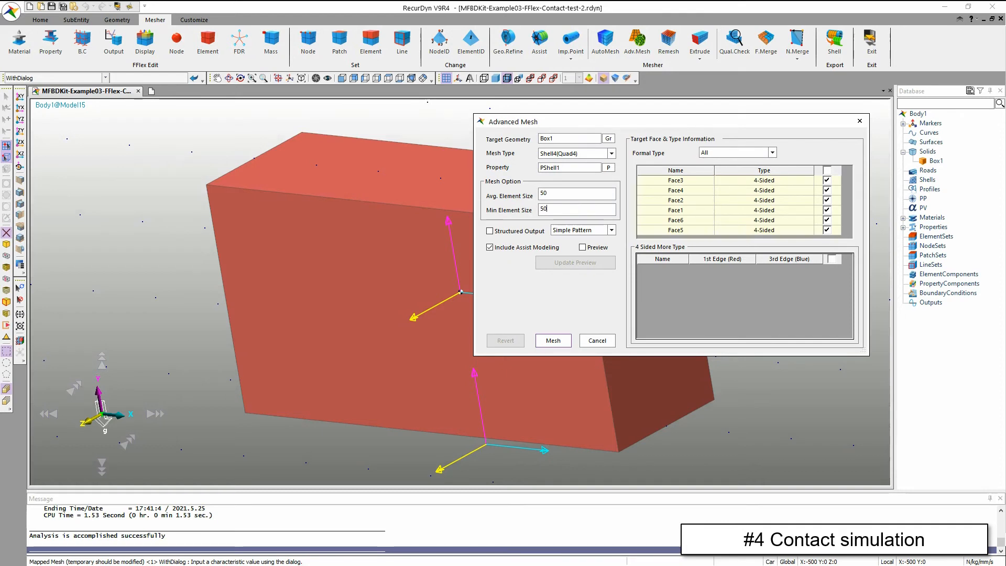
click(553, 341)
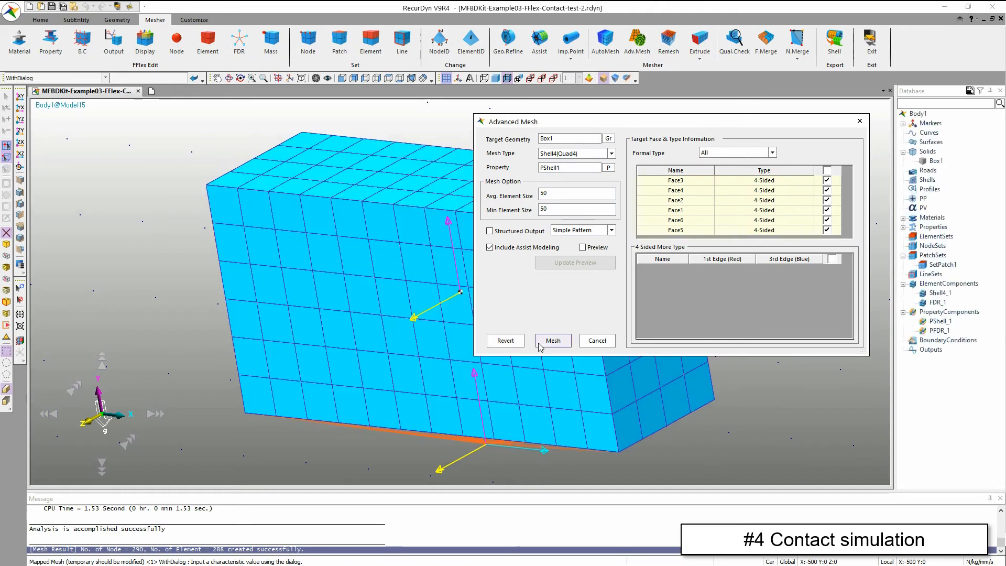
click(859, 121)
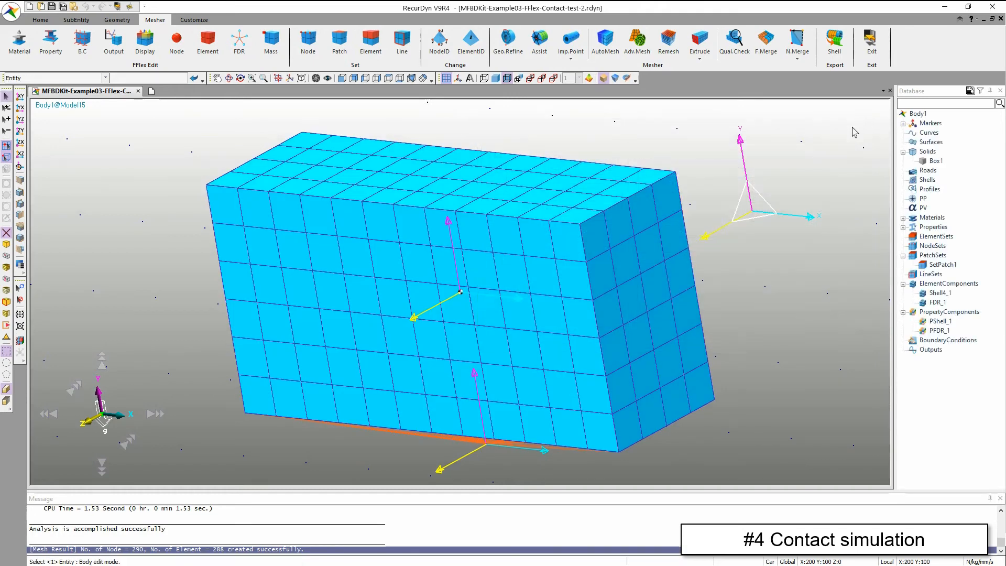
- Inspect the FDR_1 element beneath the meshed box and the patches included in SetPatch1
click(937, 302)
middle_drag(668, 347, 540, 325)
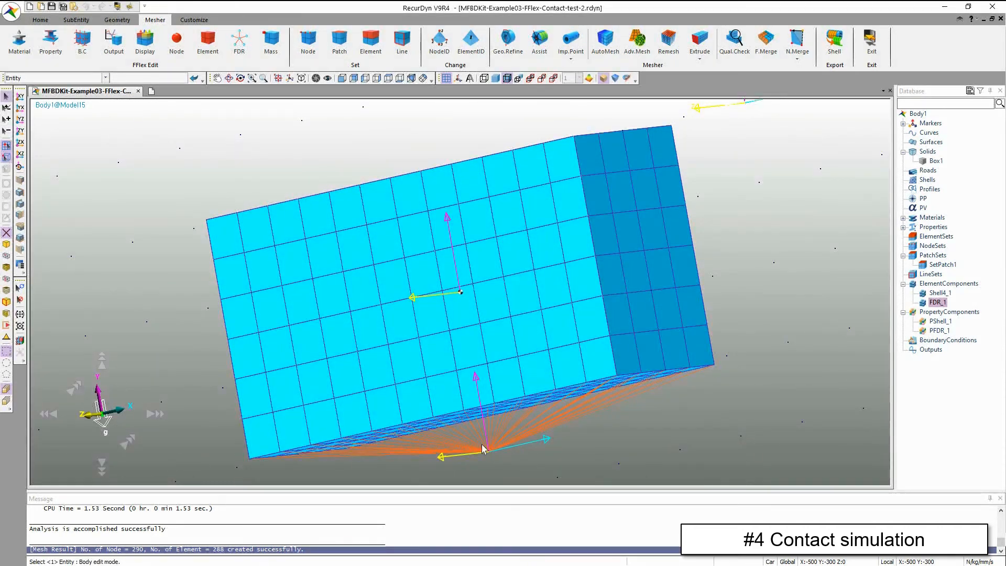
click(942, 264)
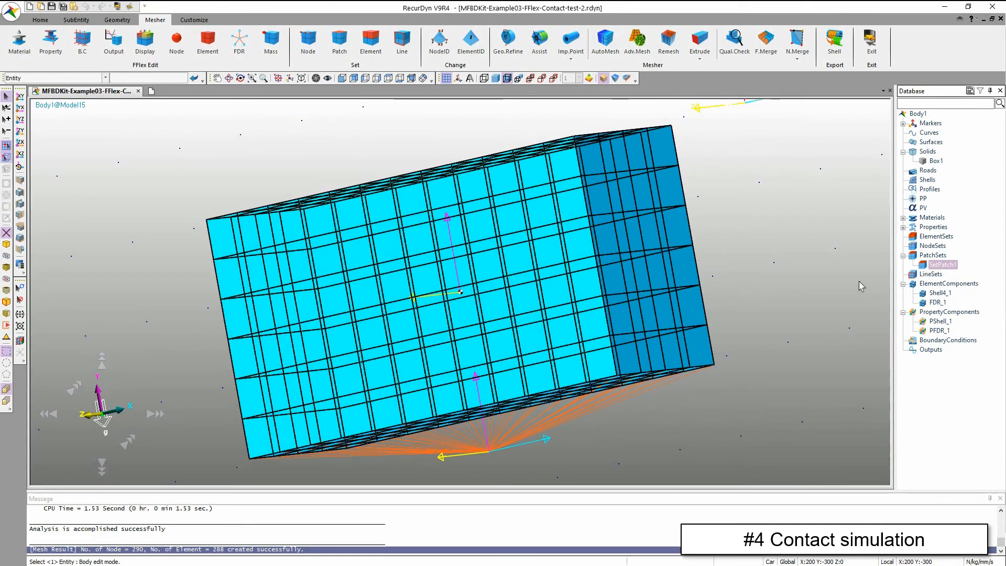
click(742, 164)
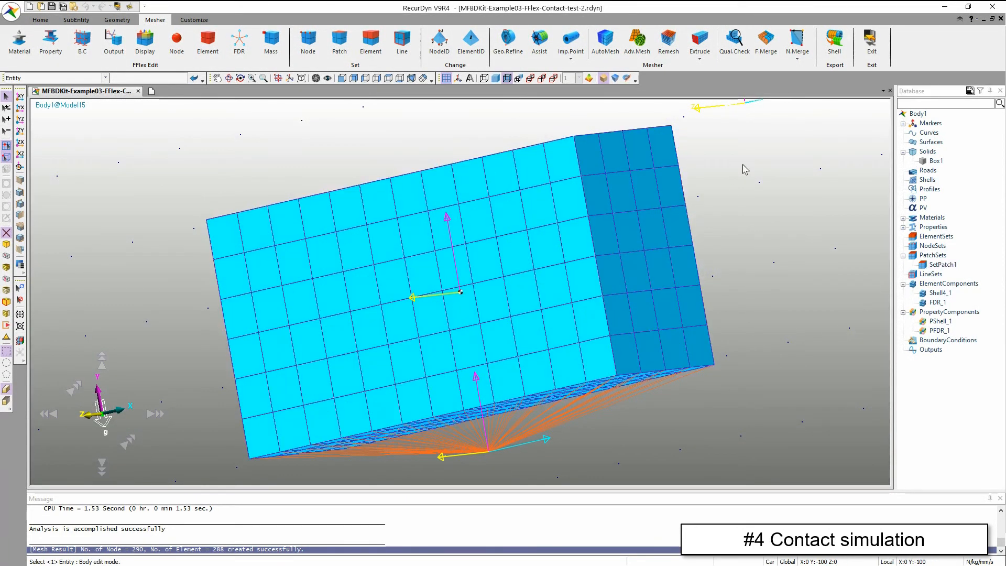
- Exit the mesh editing of Body1 and return to the full sphere-and-box model
right_click(742, 164)
click(758, 173)
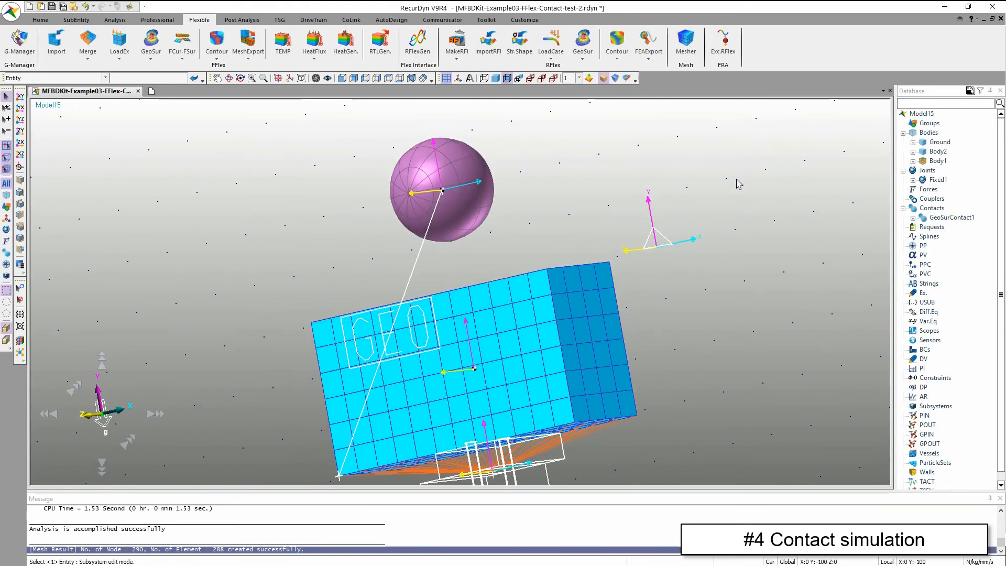
middle_drag(697, 180, 658, 230)
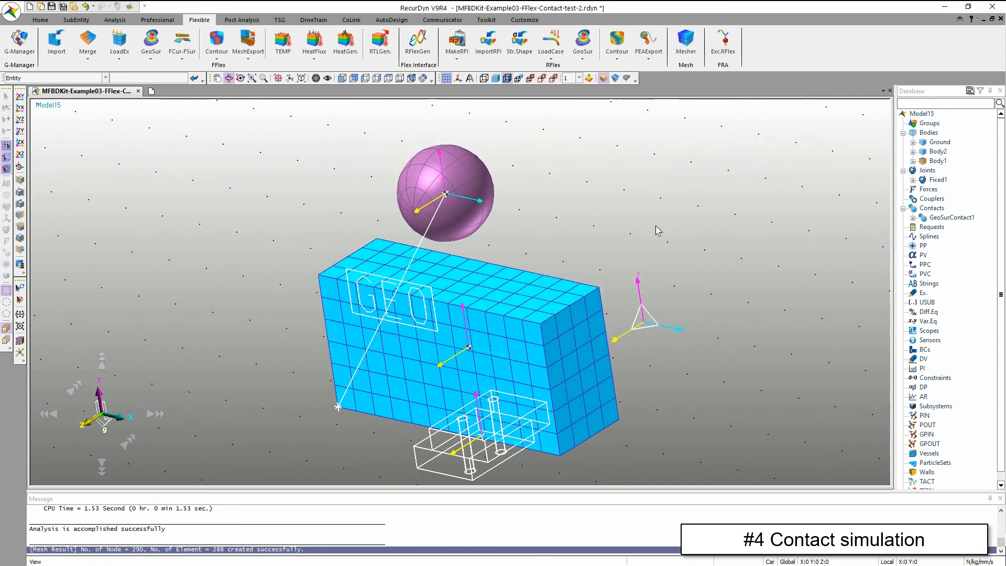
- Run the dynamic/kinematic analysis of the model with the meshed box and check its CPU time in the message log
click(115, 20)
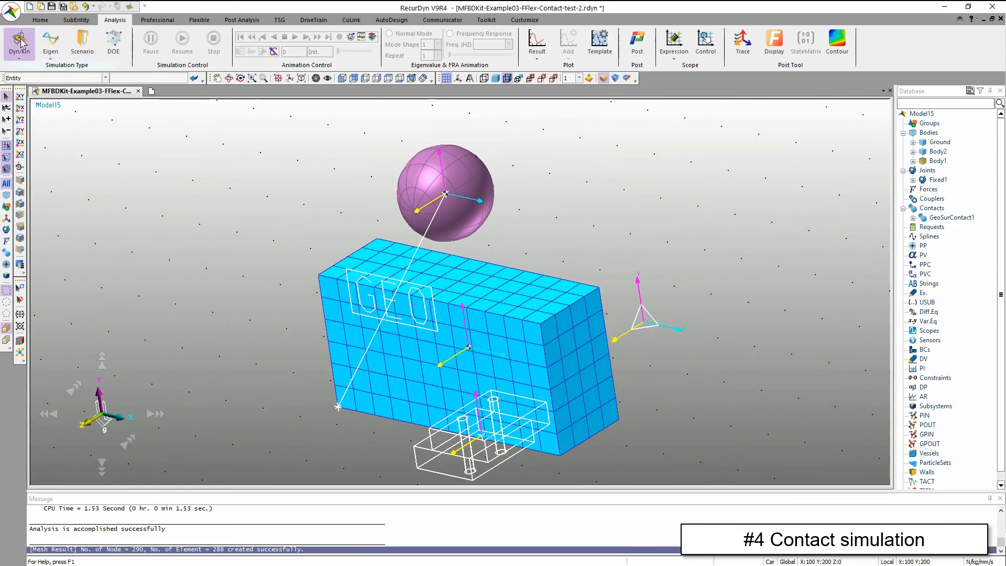
click(20, 40)
key(Escape)
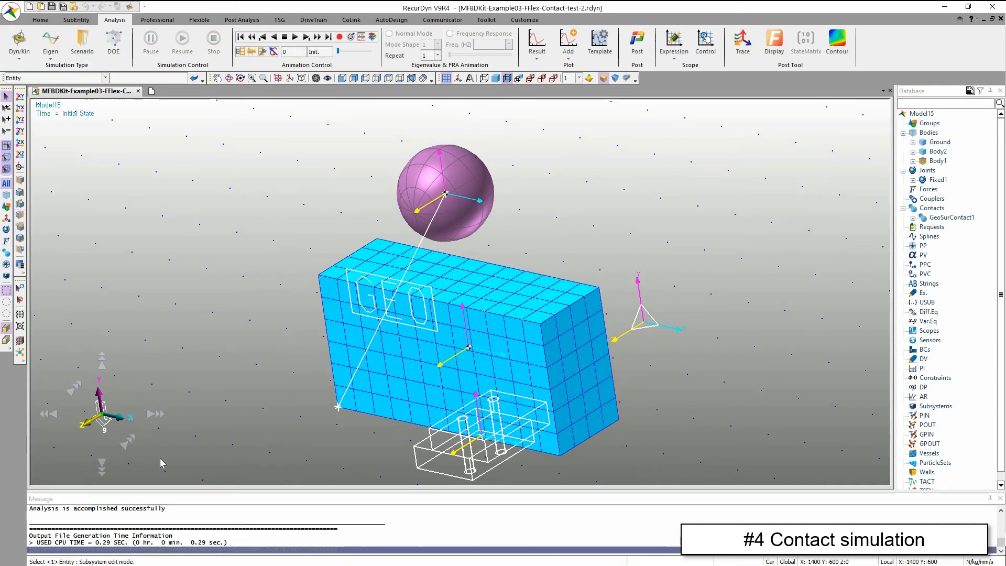
scroll(141, 529, up, 2)
click(139, 529)
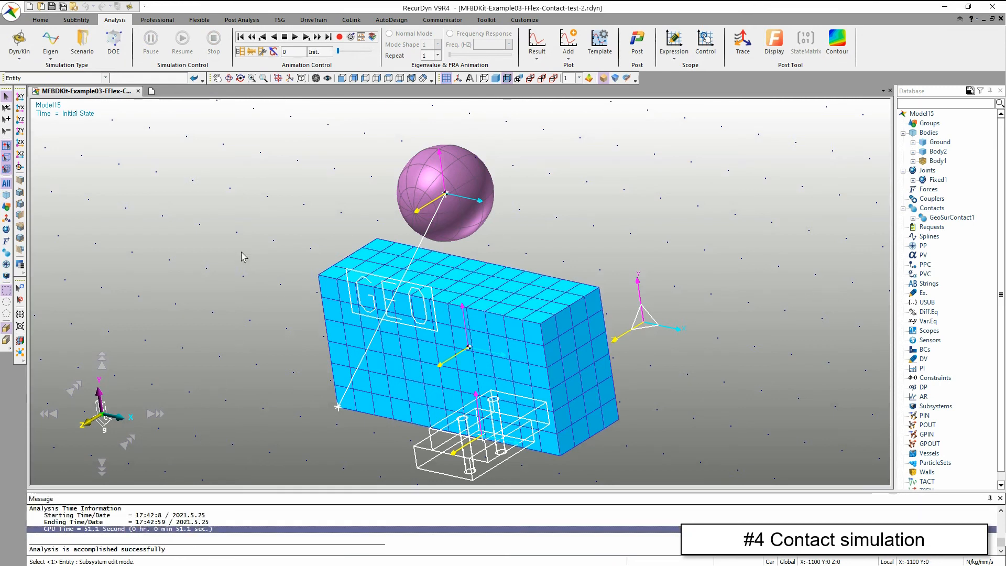
- Play the contact animation of the sphere on the fully patched box, and reset the model to its initial position
click(296, 38)
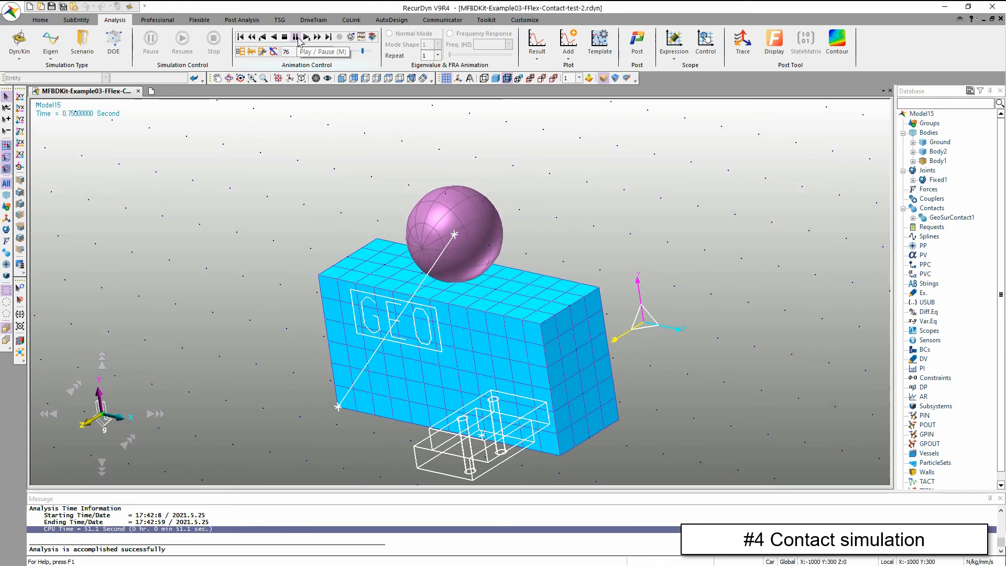
click(288, 178)
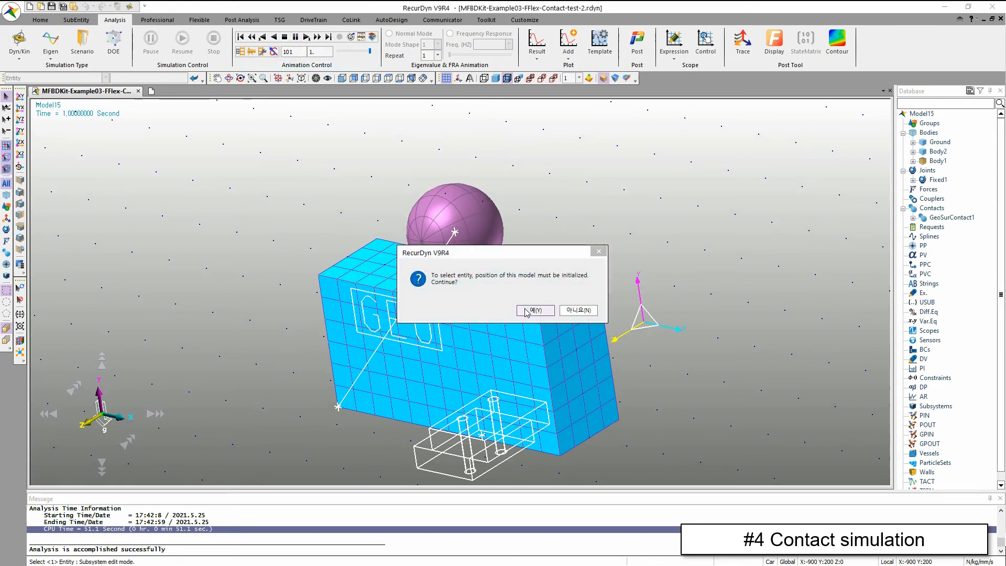
click(527, 311)
- Redefine SetPatch1 of Body1 as the box's top-face patches using continuous selection with a 45-degree tolerance, with Preview Normal enabled
click(474, 273)
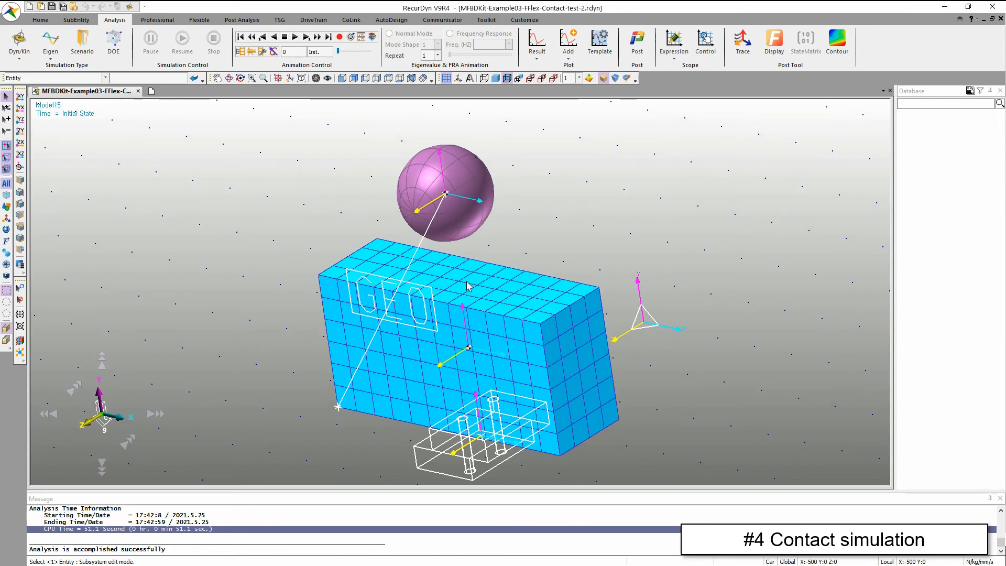
double_click(468, 286)
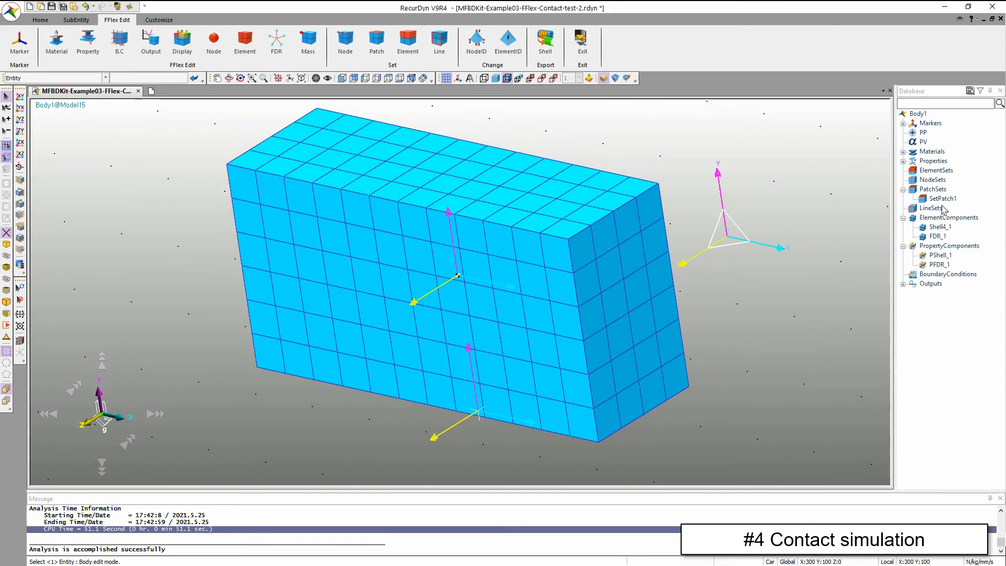
double_click(943, 199)
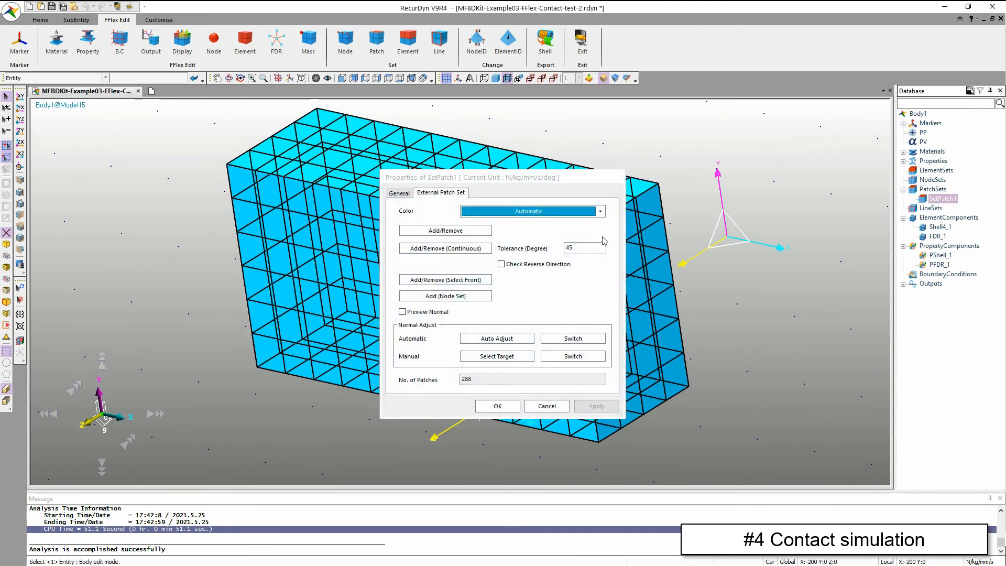
click(486, 251)
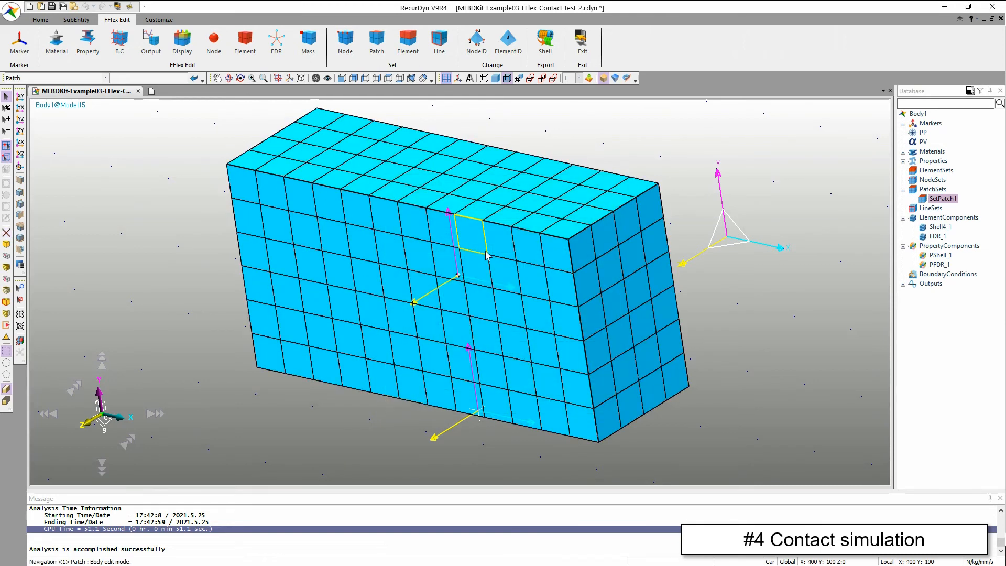
right_click(461, 177)
click(471, 180)
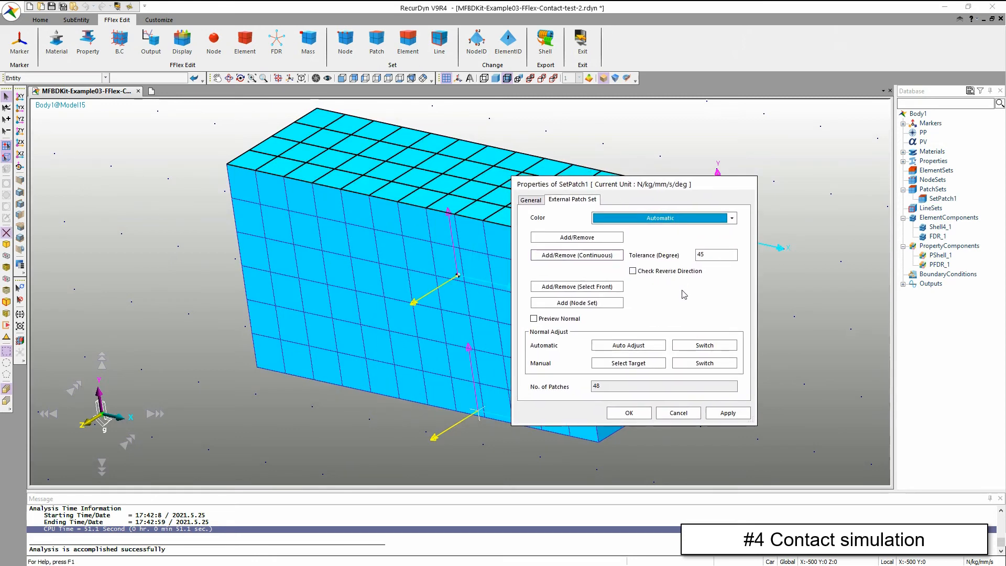
click(534, 318)
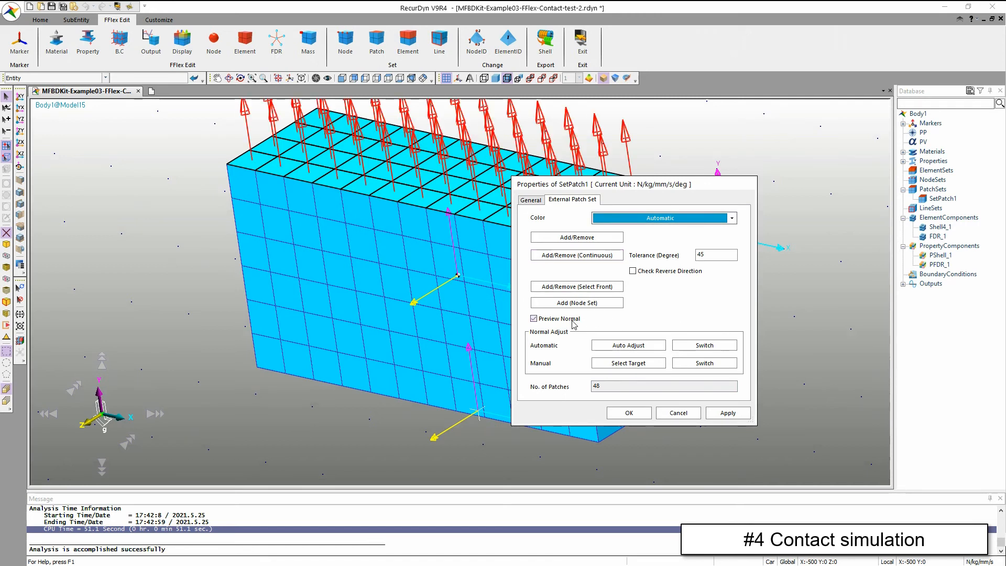
click(629, 413)
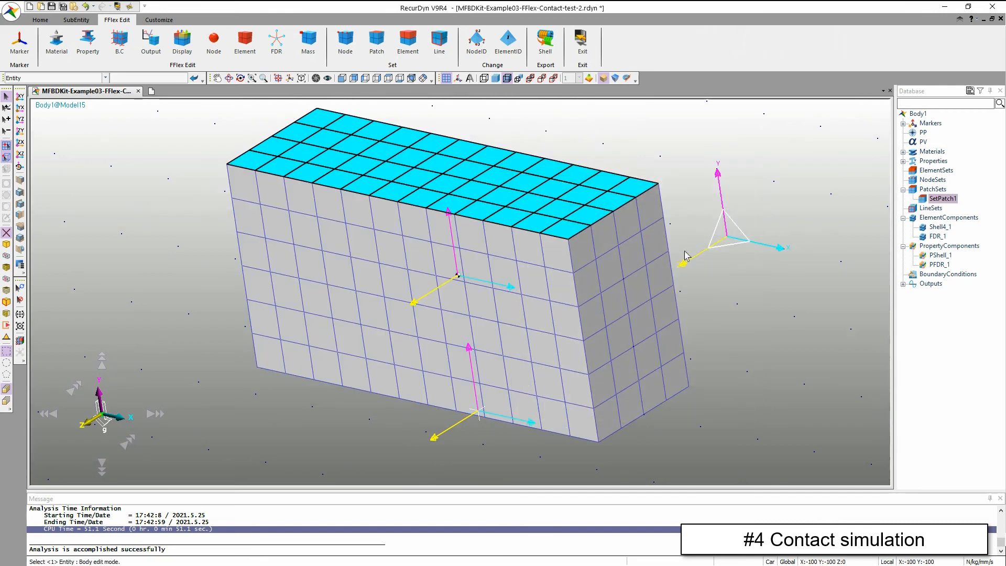
- Exit the mesh editing of Body1 and run the dynamic/kinematic analysis with only the top face as the contact patch set
right_click(680, 151)
click(687, 157)
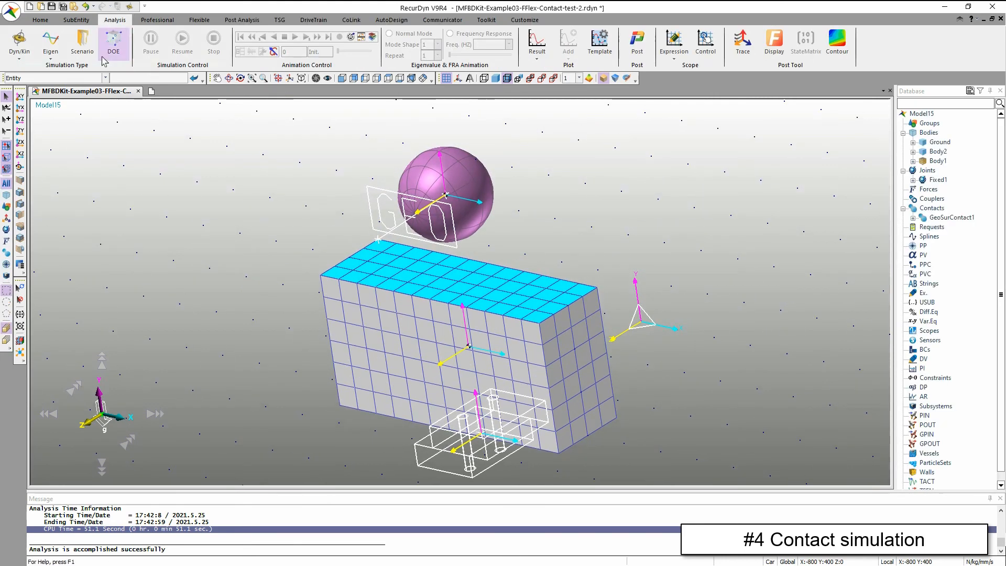
click(19, 42)
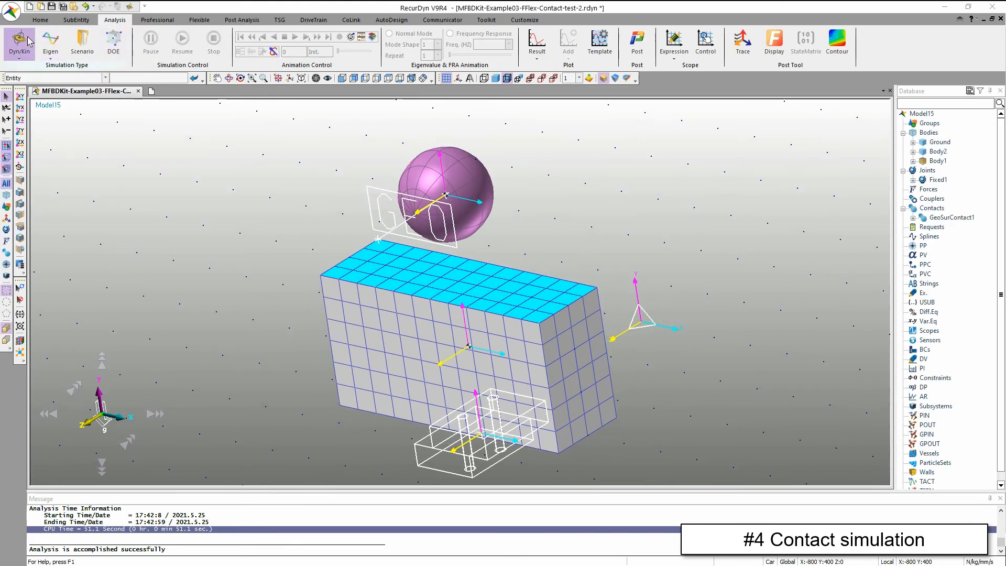
key(Return)
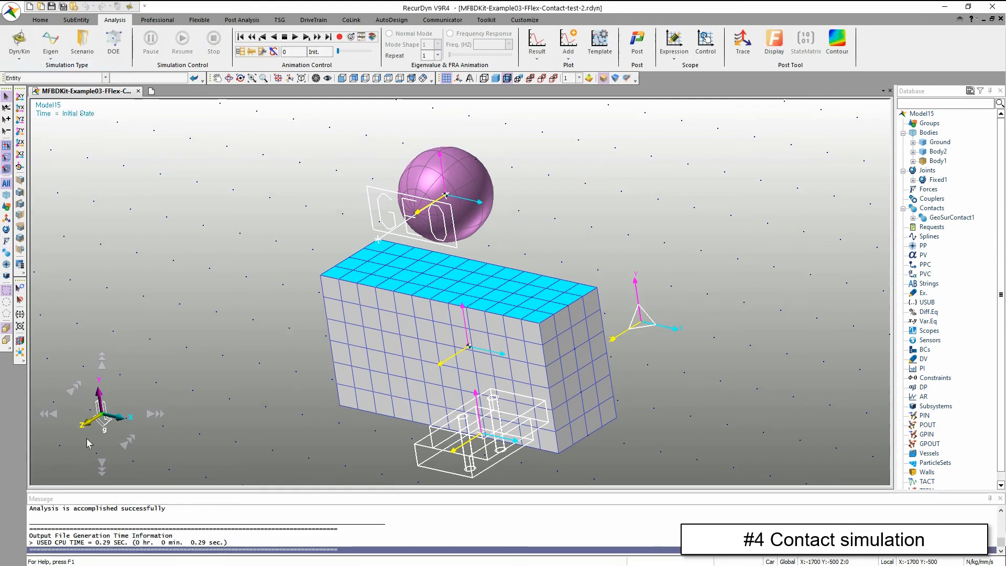
- Check the CPU time of the top-face contact analysis, play its animation, and reset the model to its initial position
scroll(154, 534, up, 1)
scroll(154, 534, up, 1)
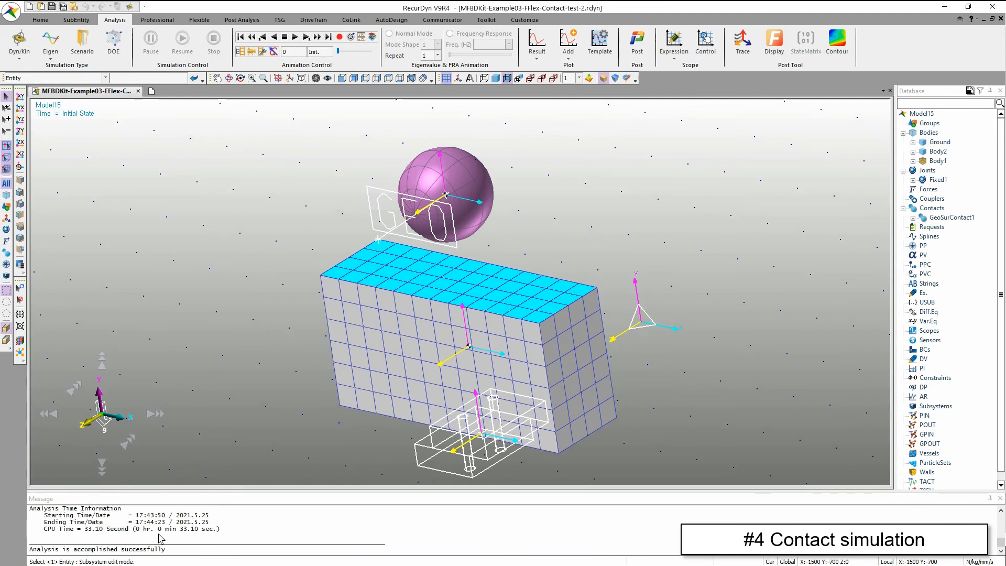
click(111, 529)
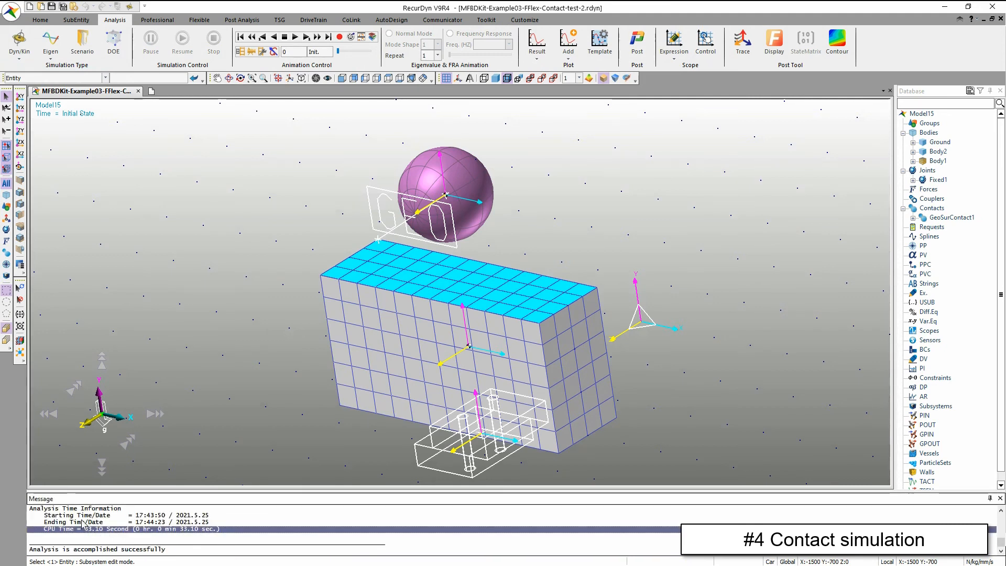
click(295, 38)
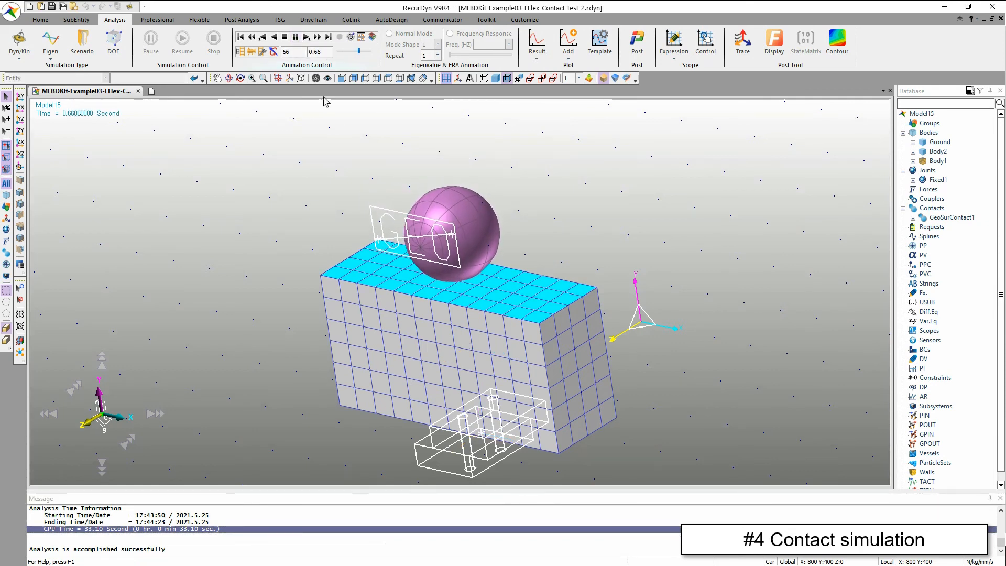
click(315, 150)
click(535, 310)
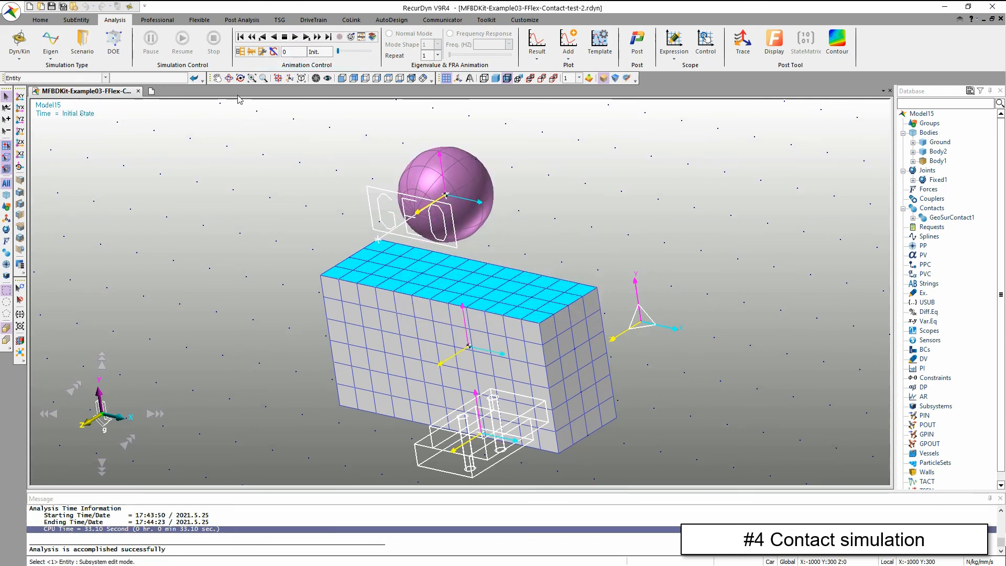
- Calculate the FFlex SMISES stress contour of Body1 and apply it with a user-defined maximum of 5
click(199, 20)
click(216, 42)
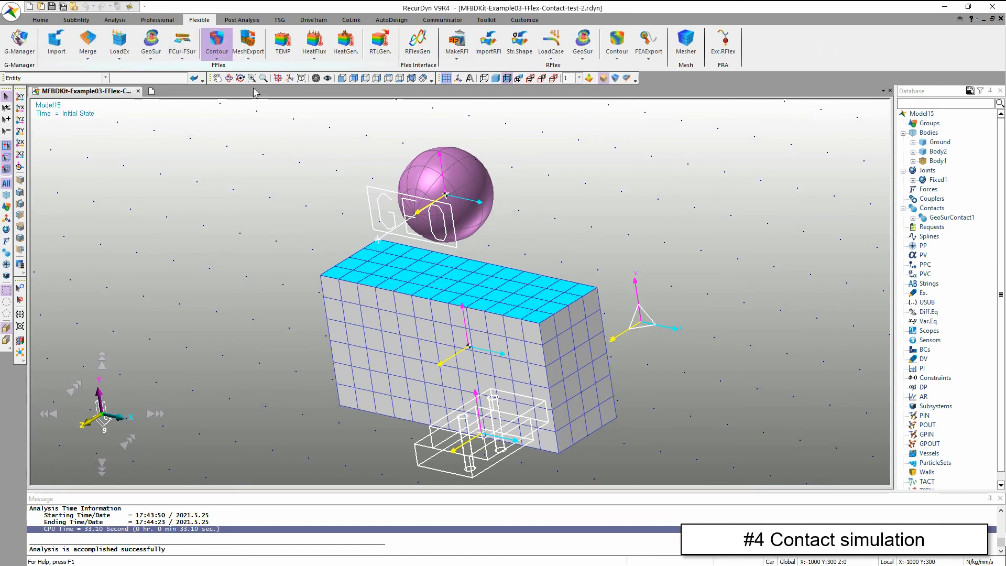
click(283, 295)
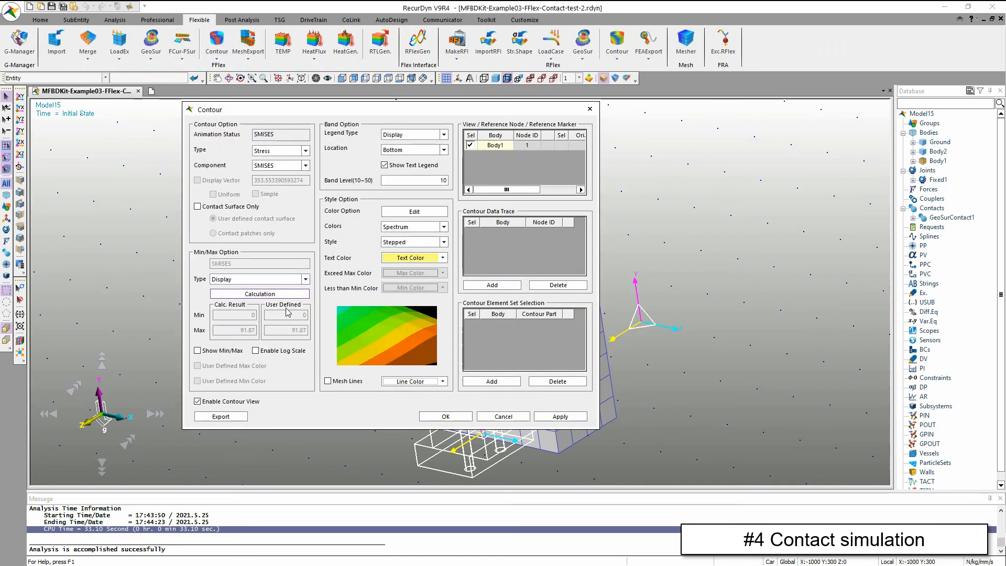
click(275, 279)
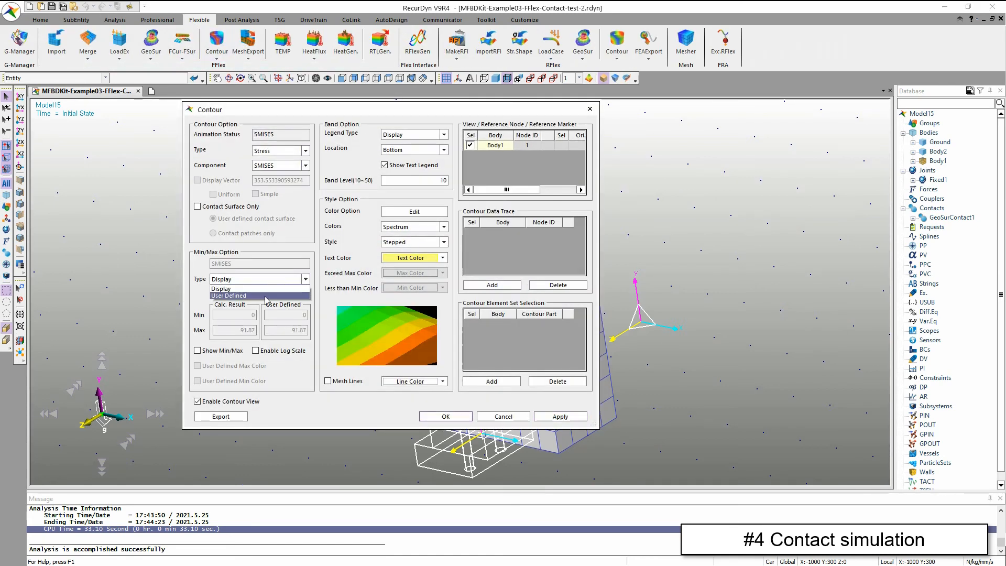
click(267, 301)
drag(290, 330, 325, 330)
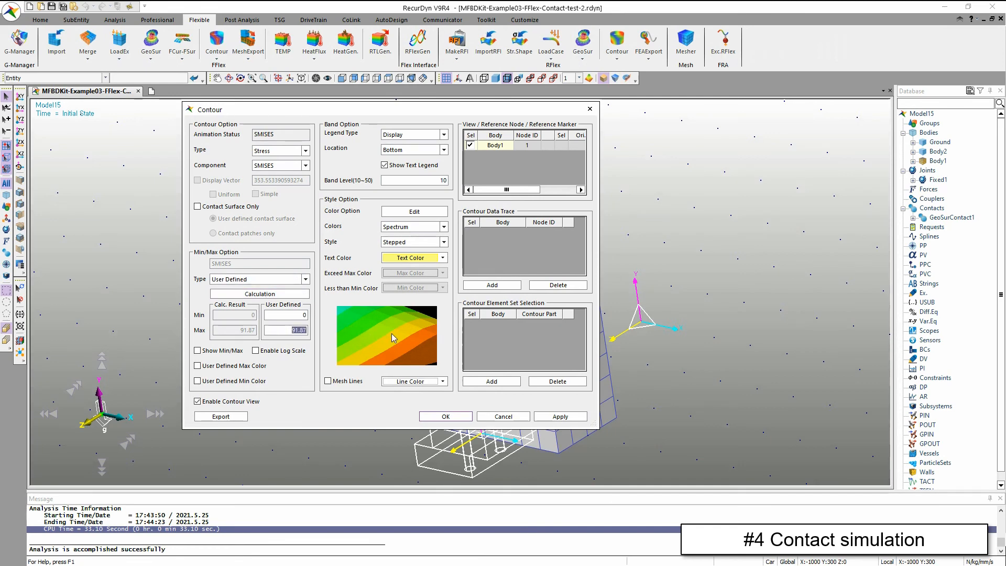
text(5)
click(445, 417)
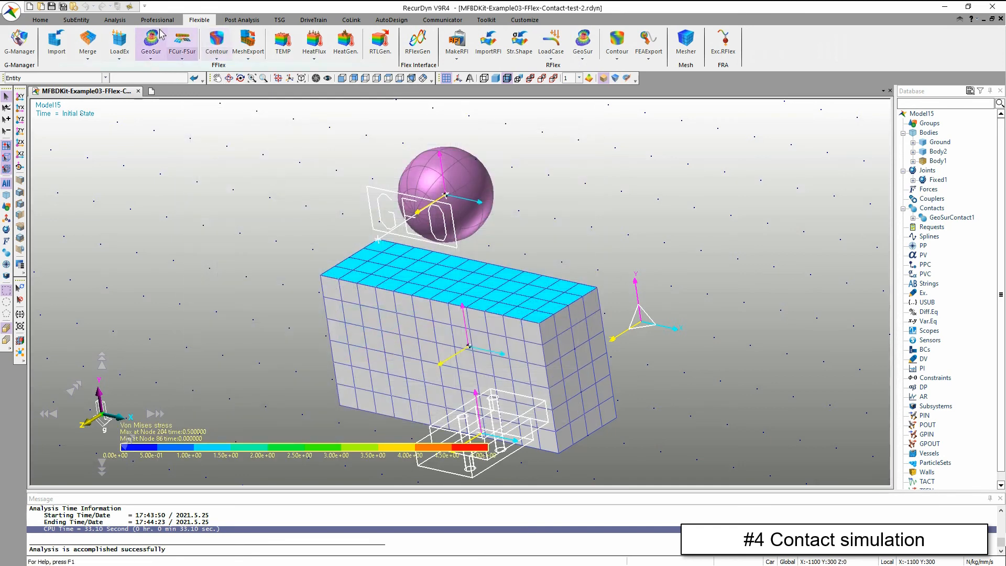
- Play the animation with the Von Mises stress contour displayed on the box
click(114, 19)
click(294, 38)
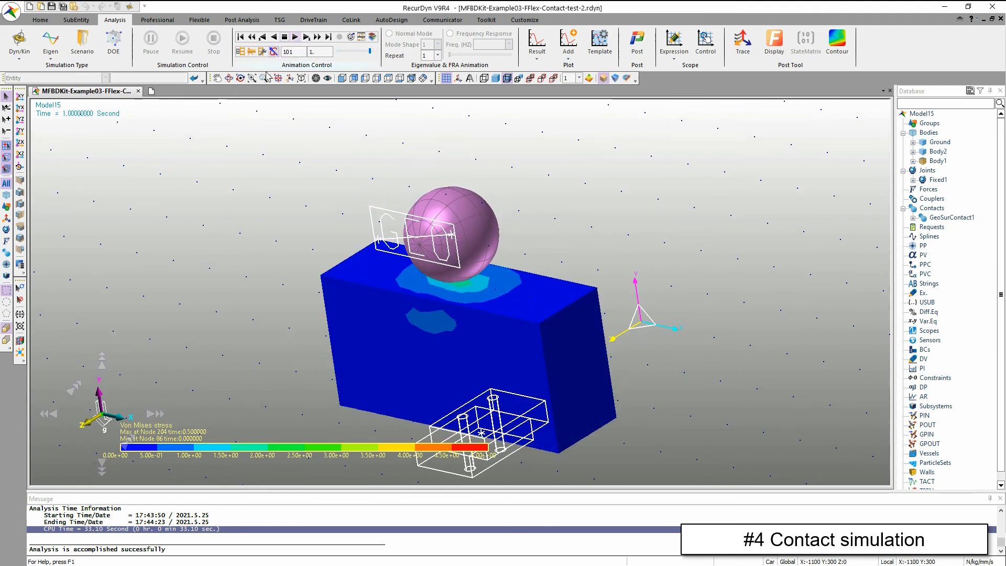
click(221, 196)
- Reduce SetPatch1 of Body1 to the four patches at the centre of the box's top face, beneath the sphere
double_click(386, 286)
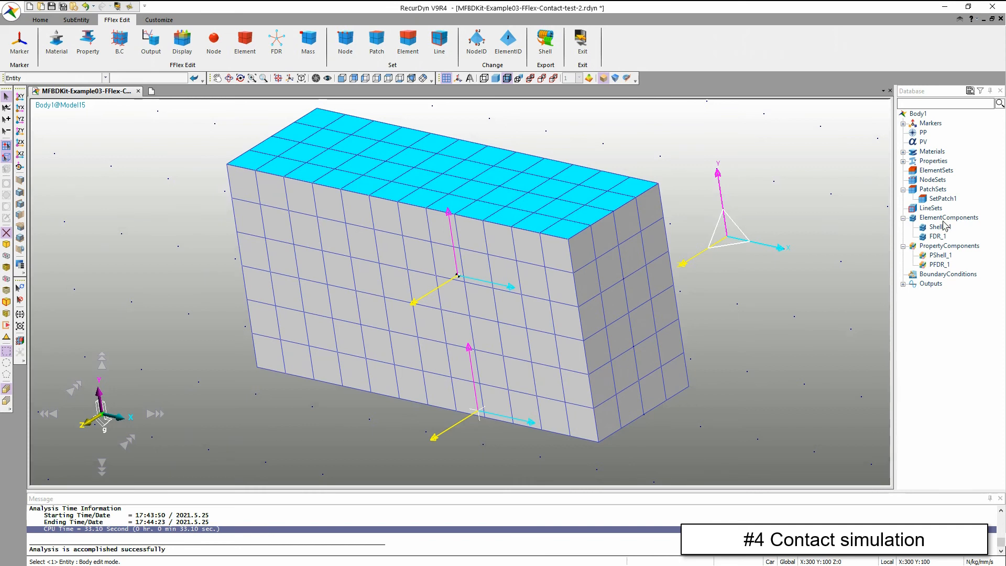
click(945, 199)
double_click(943, 199)
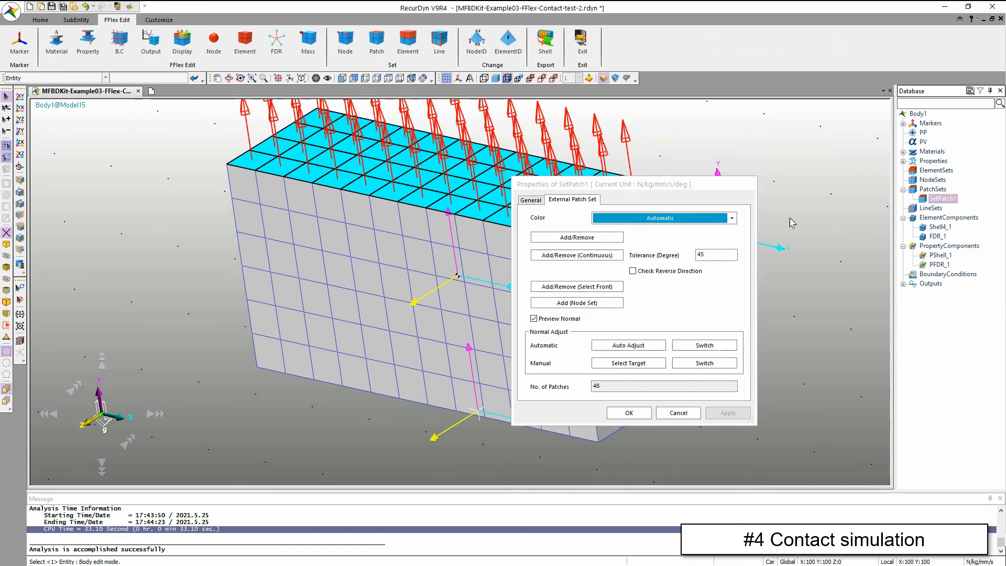
click(576, 238)
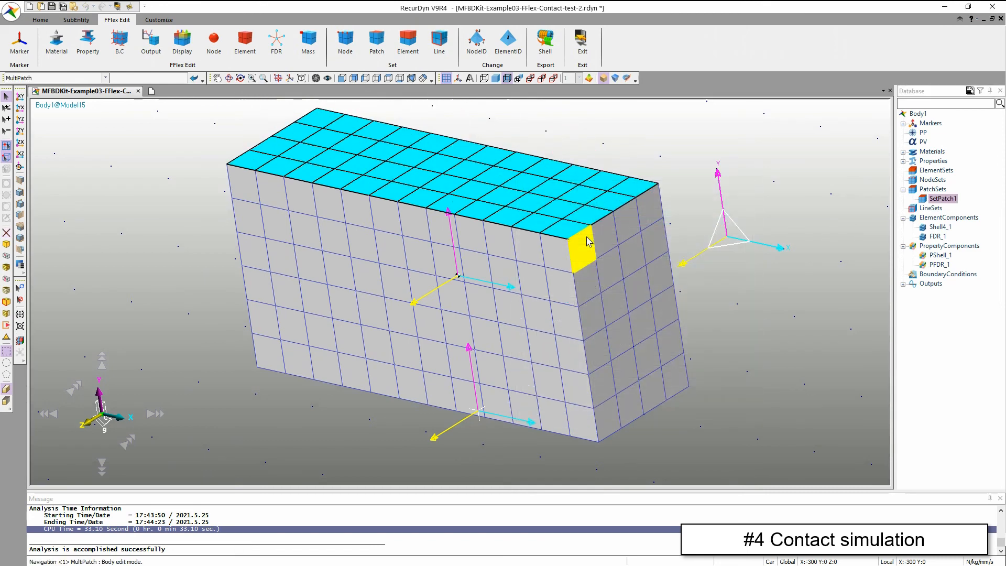
click(454, 184)
ctrl+click(463, 168)
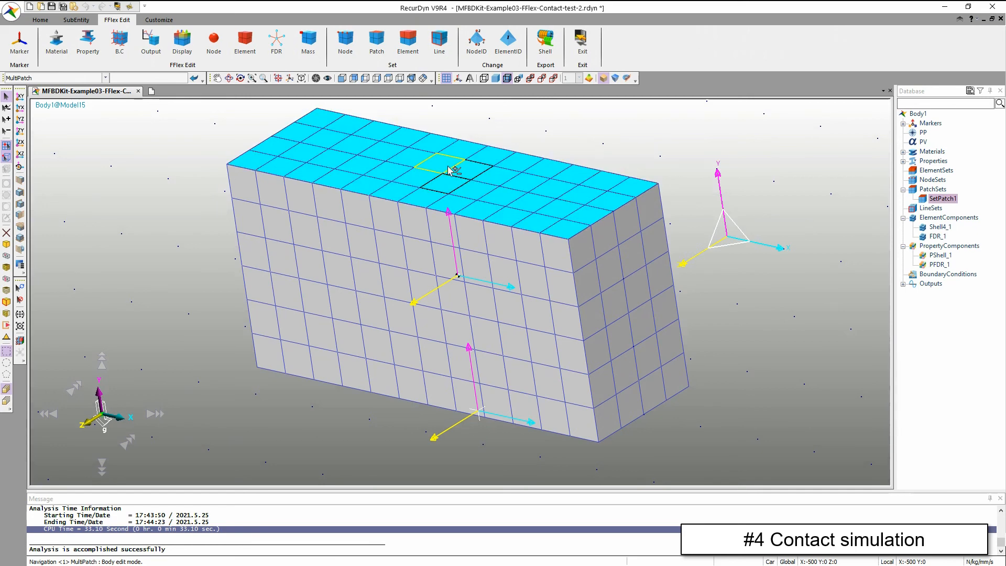
ctrl+click(449, 165)
right_click(443, 181)
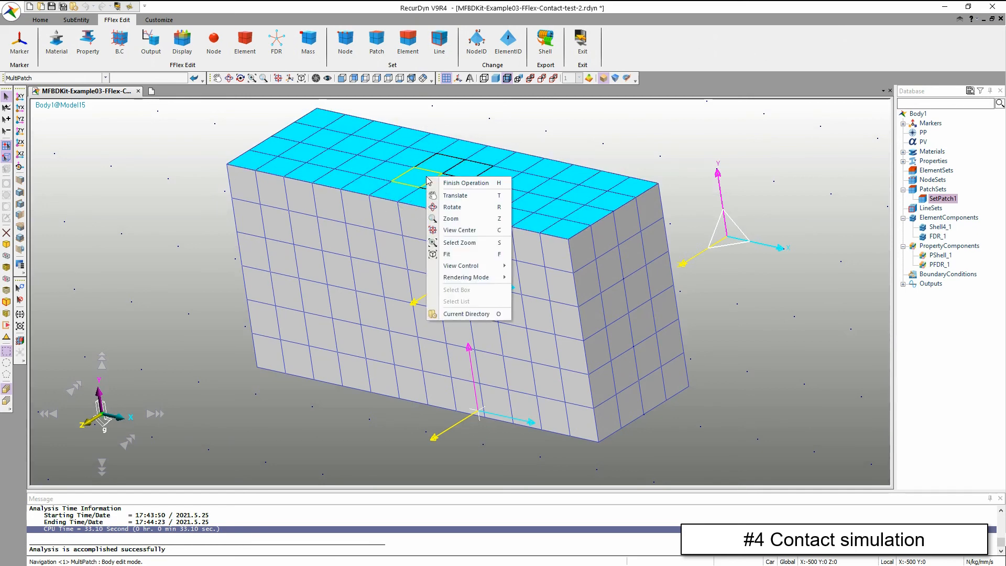
click(459, 182)
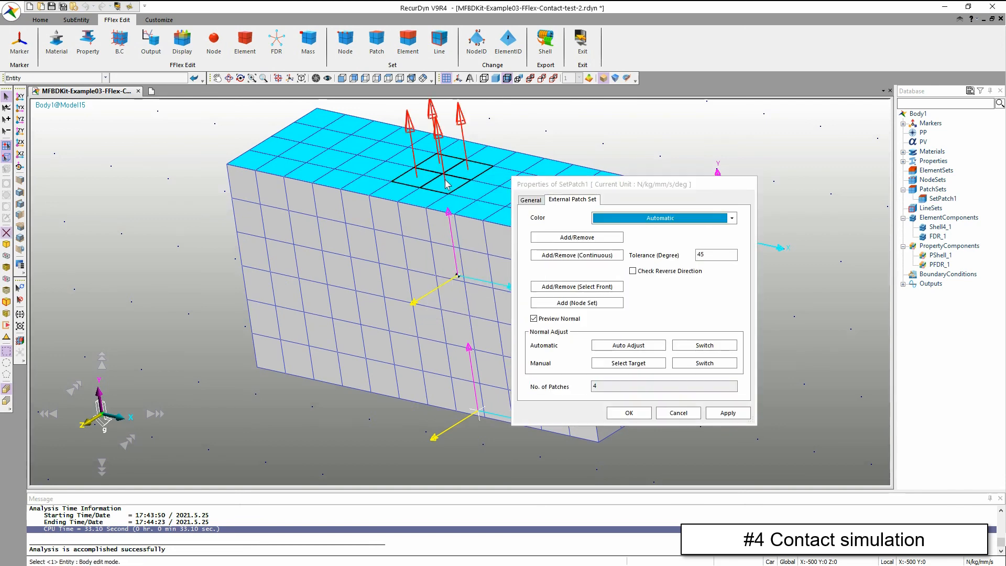
click(639, 413)
- Return to the full model and run the dynamic/kinematic analysis with the four-patch contact surface
right_click(697, 149)
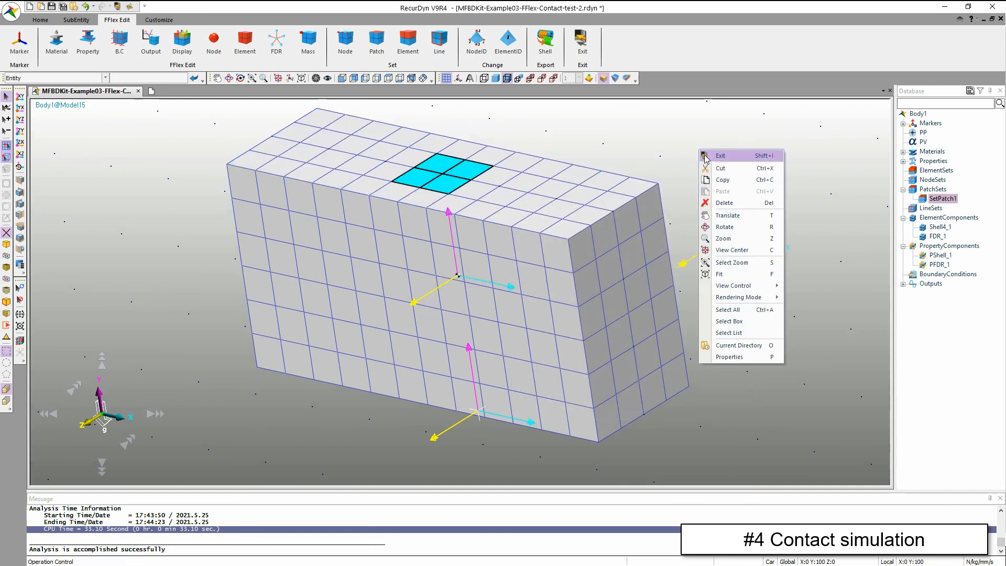
click(710, 154)
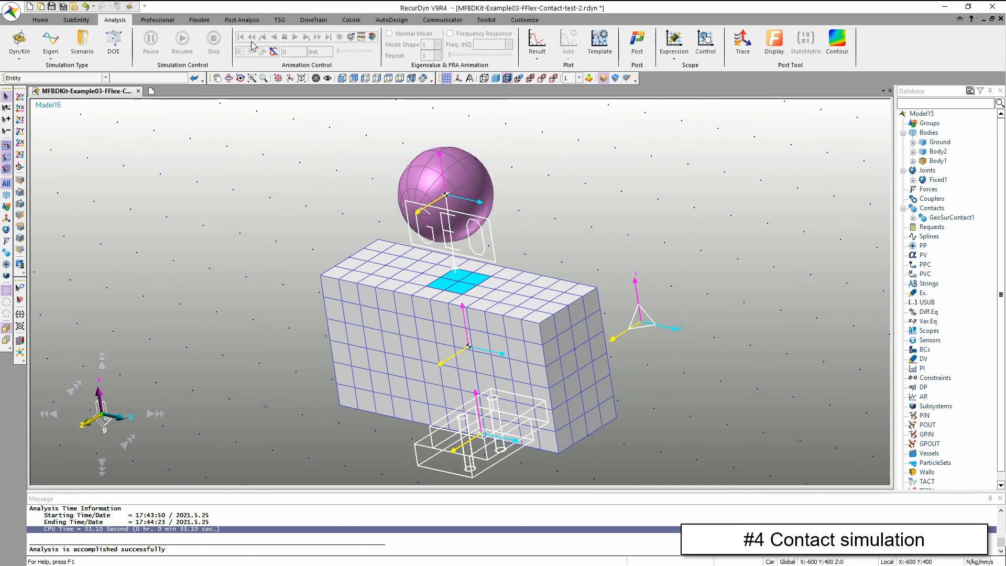
click(15, 43)
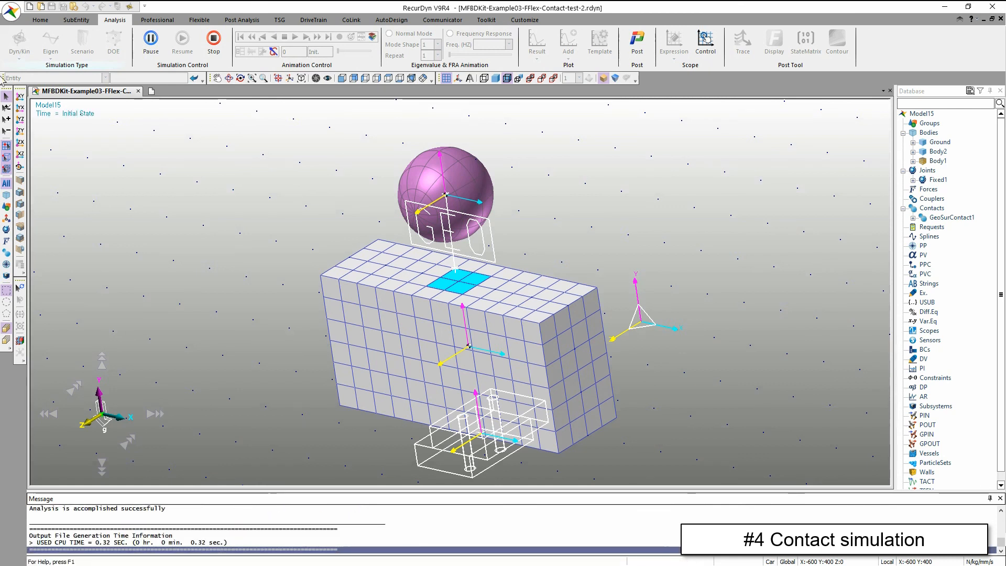
- Check the CPU time of the four-patch contact analysis in the message log and play the resulting animation
scroll(172, 522, up, 1)
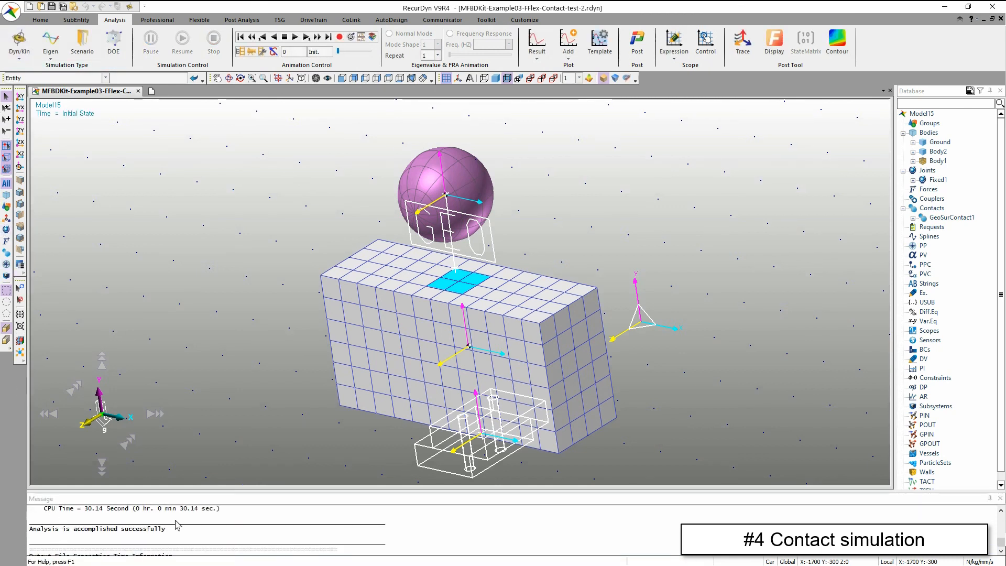
click(171, 509)
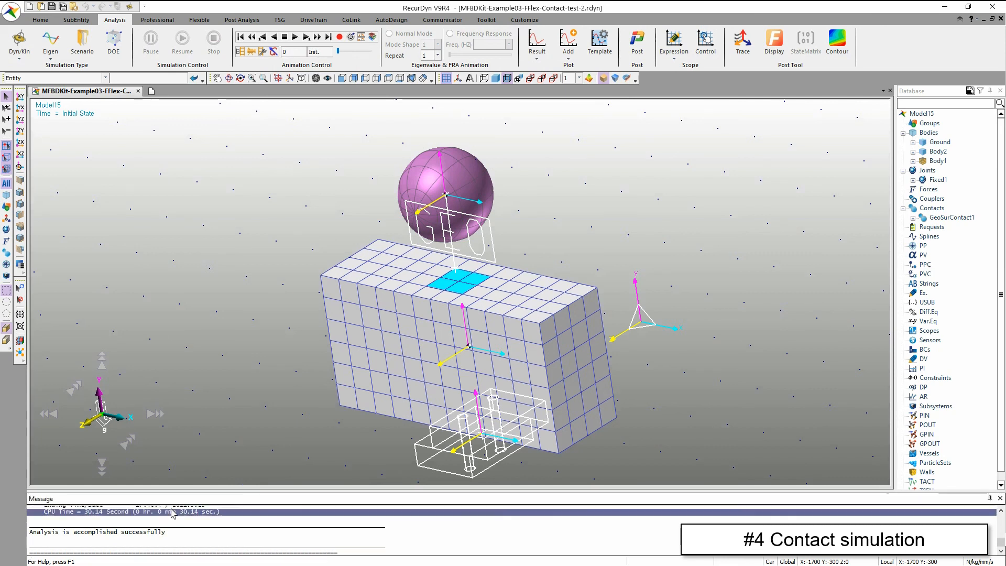
scroll(172, 510, up, 1)
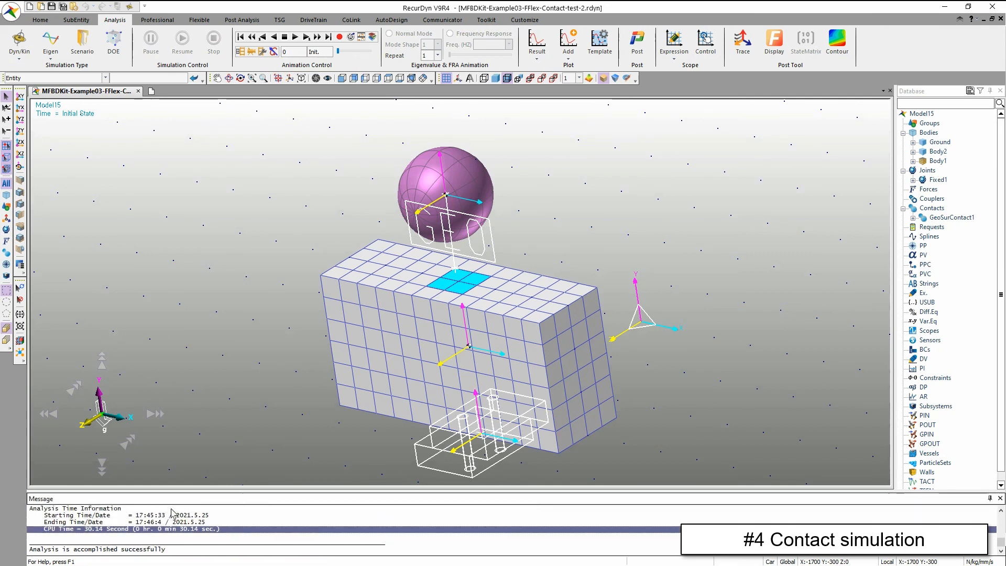
click(296, 37)
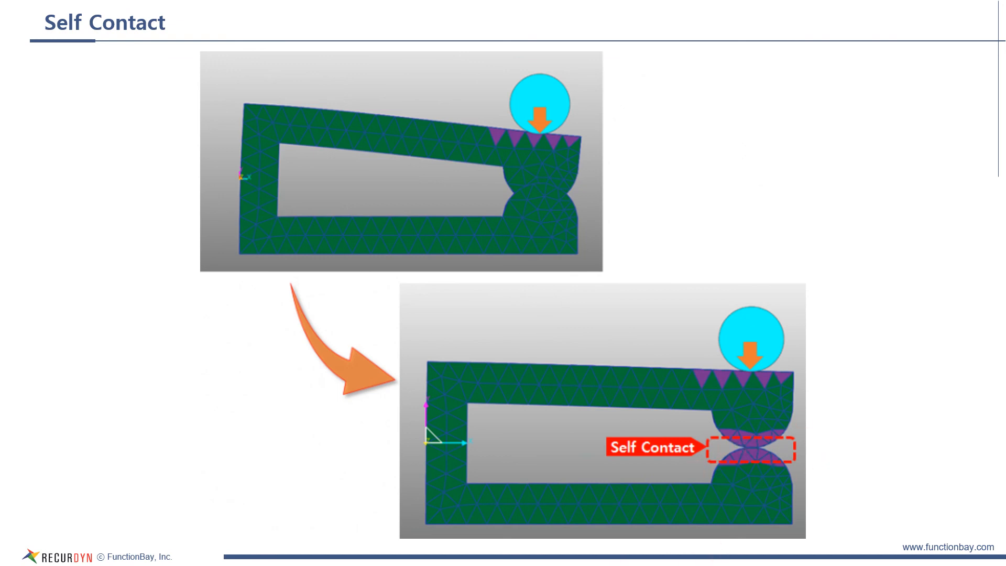
key(Right)
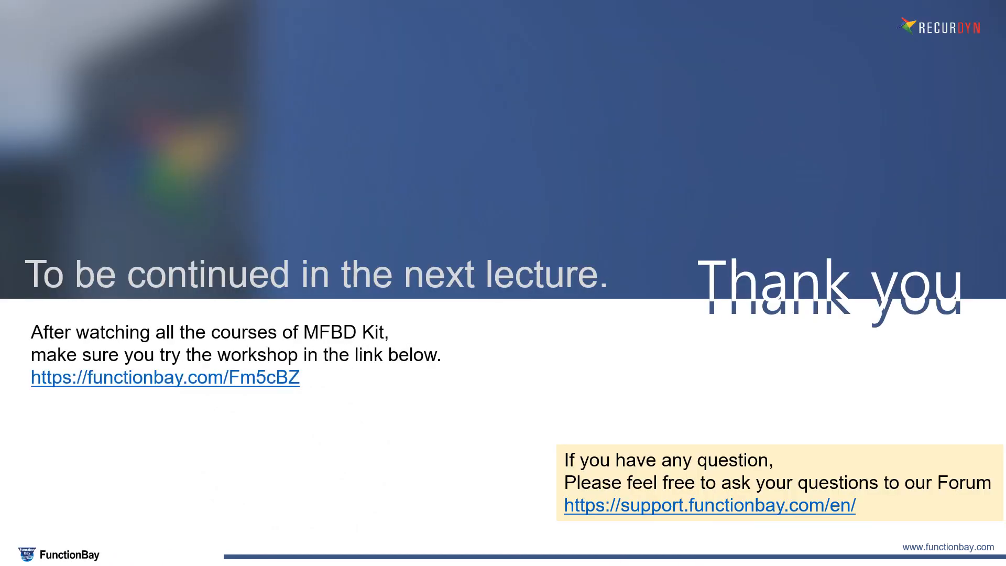